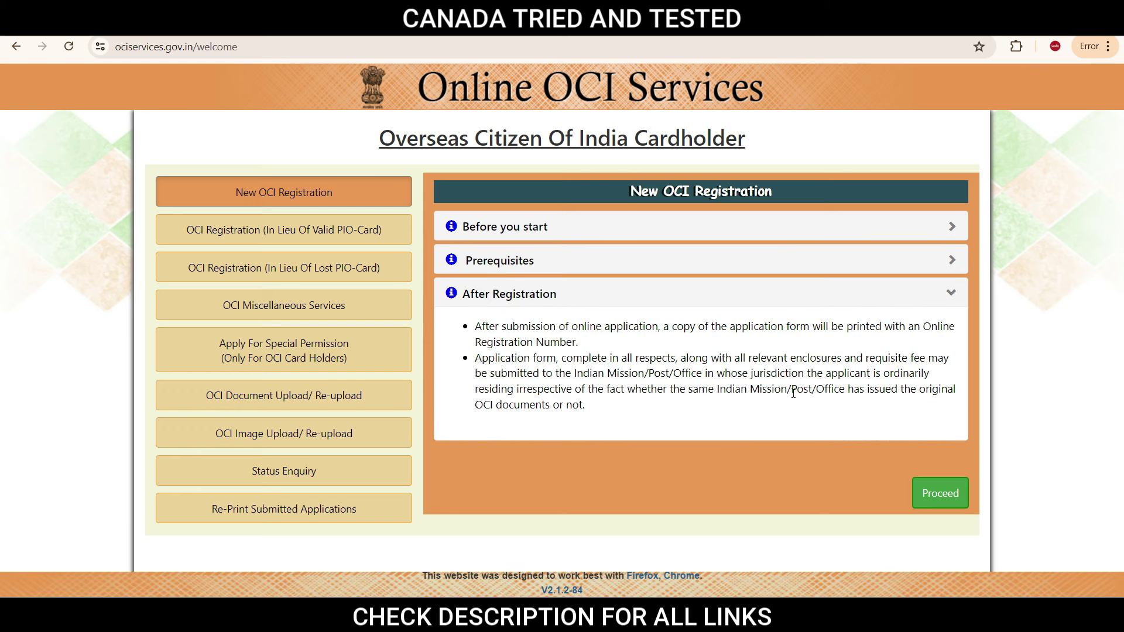
Proceed to the instructions, tick 'I have read the instructions' and accept them.
left_click(940, 493)
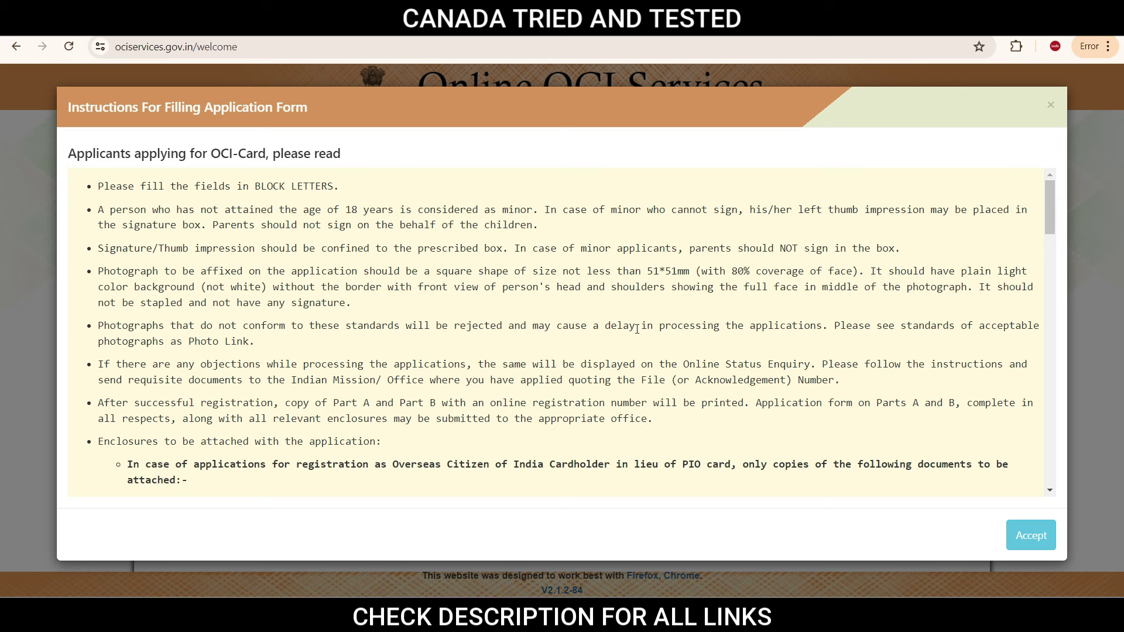
scroll(637, 329, "down", 15)
left_click(75, 531)
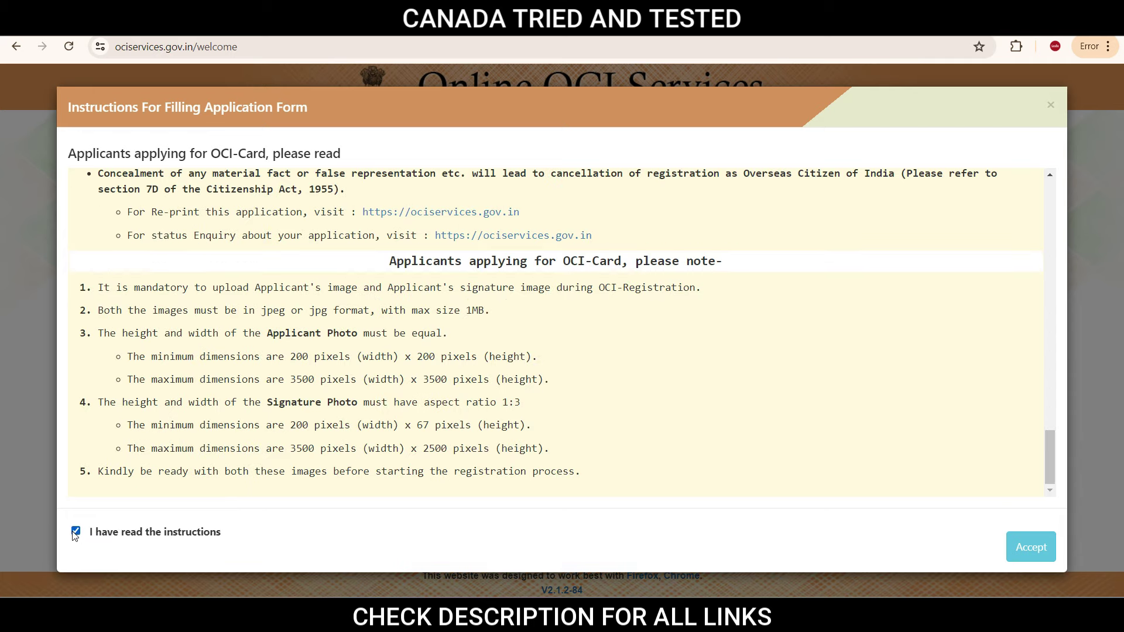
left_click(1026, 551)
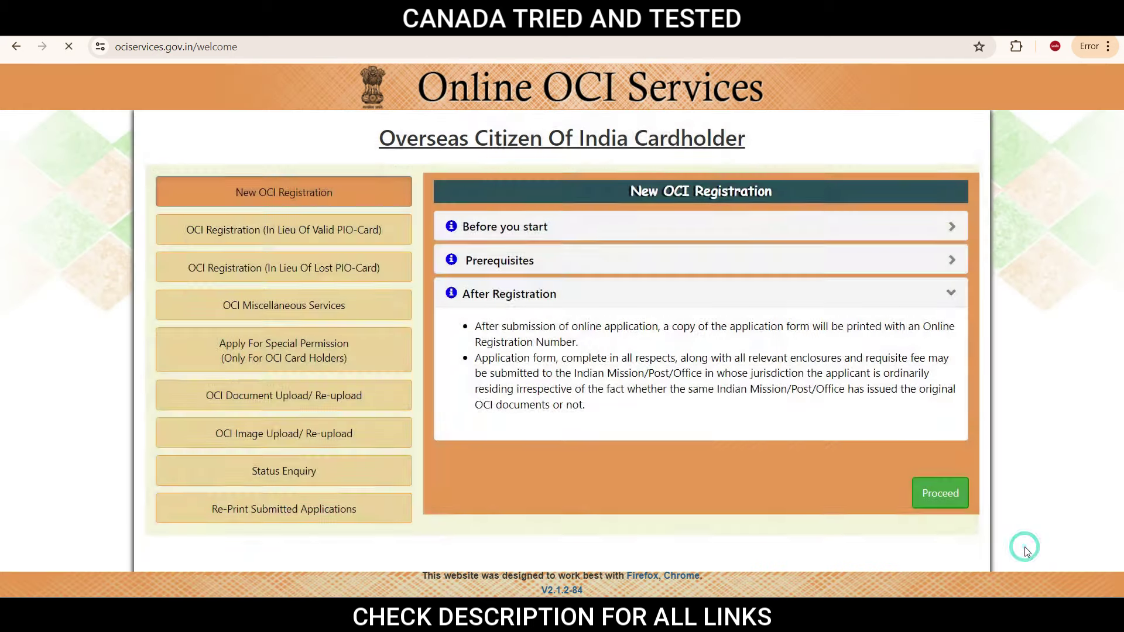
Submit the captcha 5273RD and start a fresh application with Fill New Application.
left_click(482, 421)
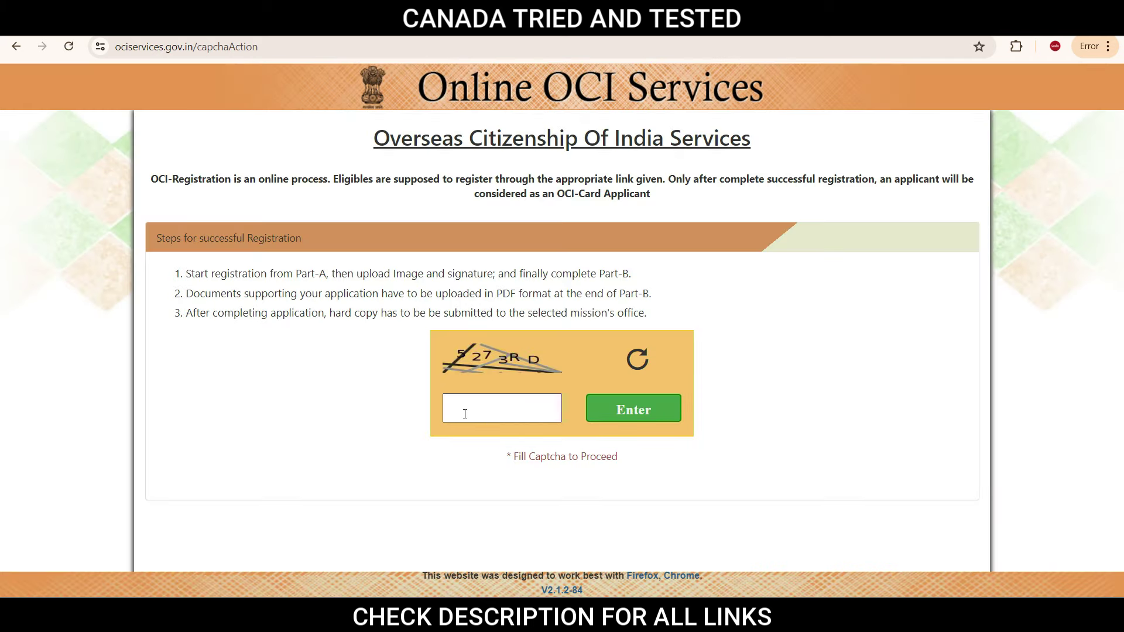
type("5273RD")
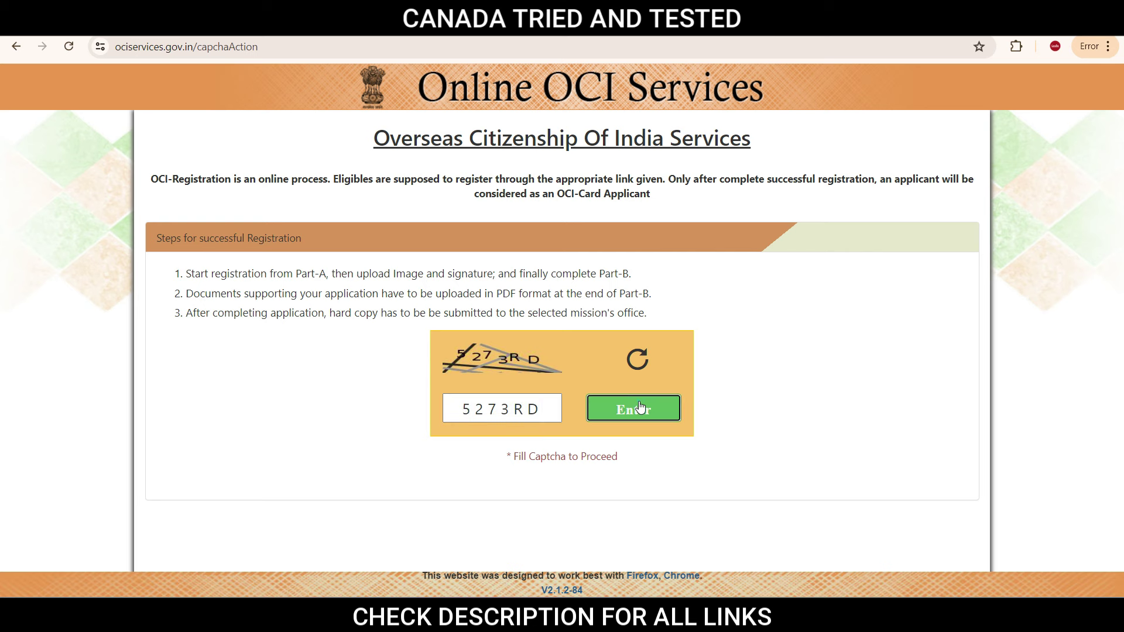
key("Return")
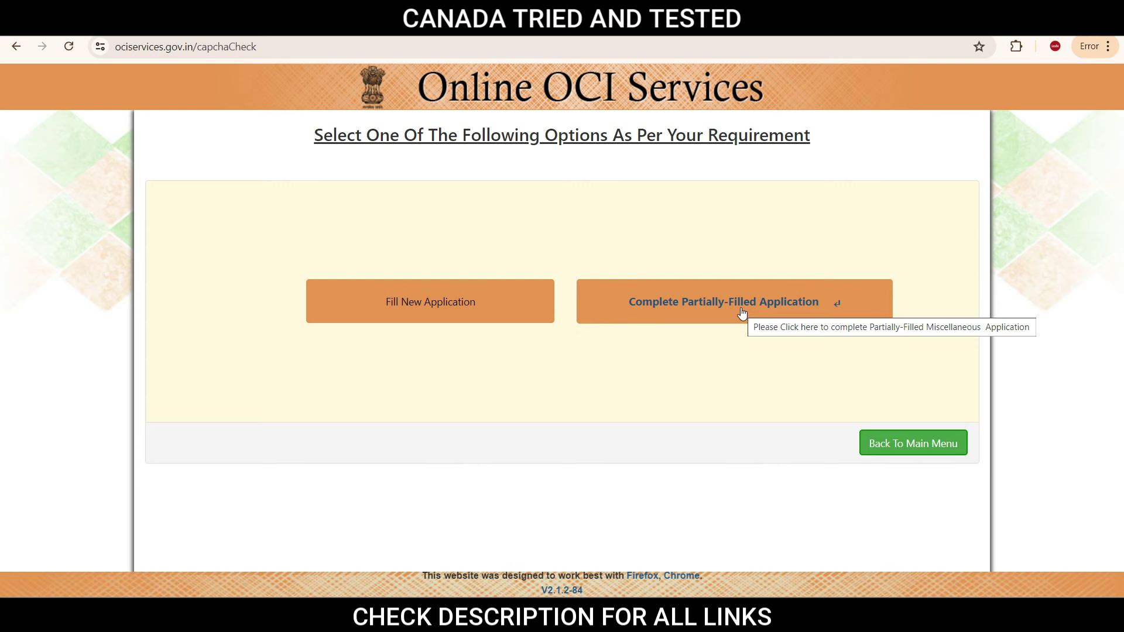
left_click(444, 308)
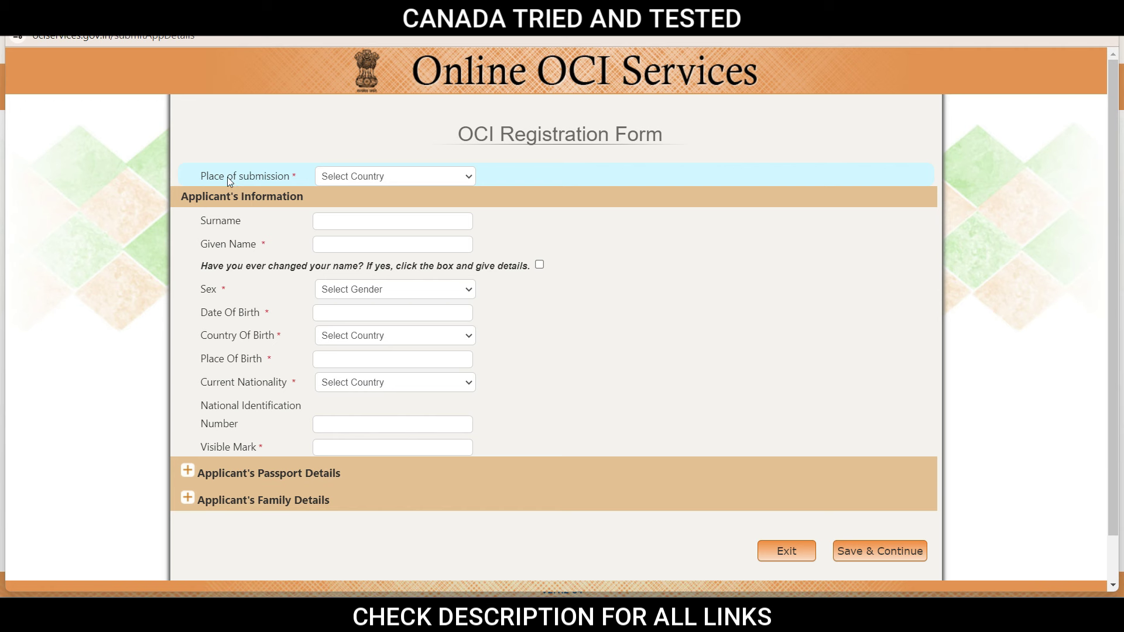
Choose CANADA in the Place of submission dropdown and TORONTO in the Mission dropdown.
left_click(402, 178)
type("c")
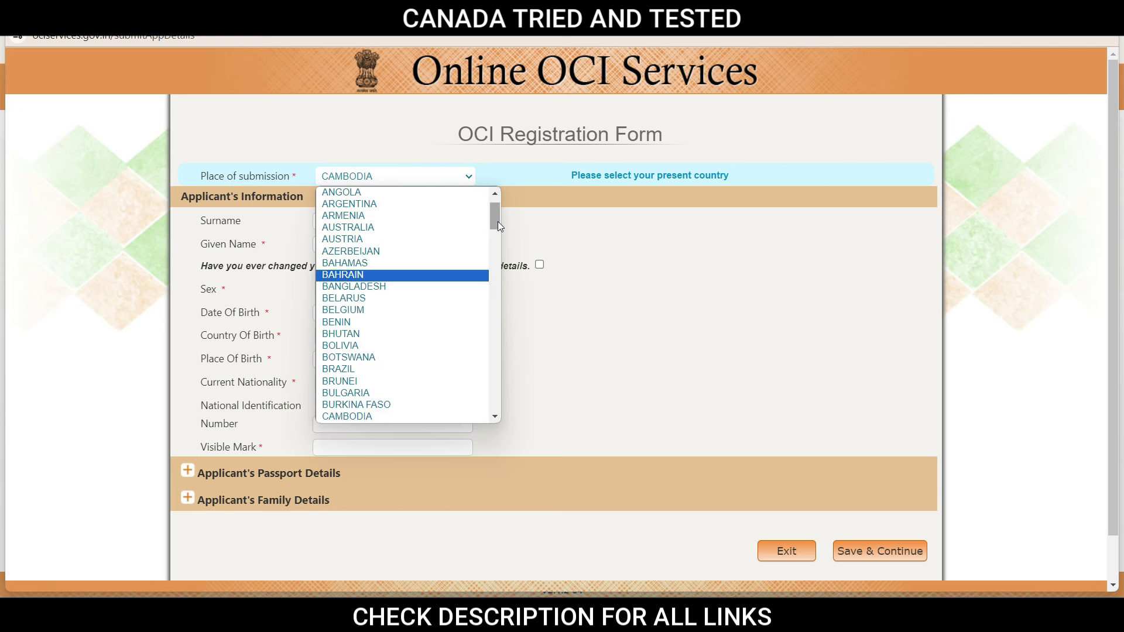
scroll(402, 305, "down", 2)
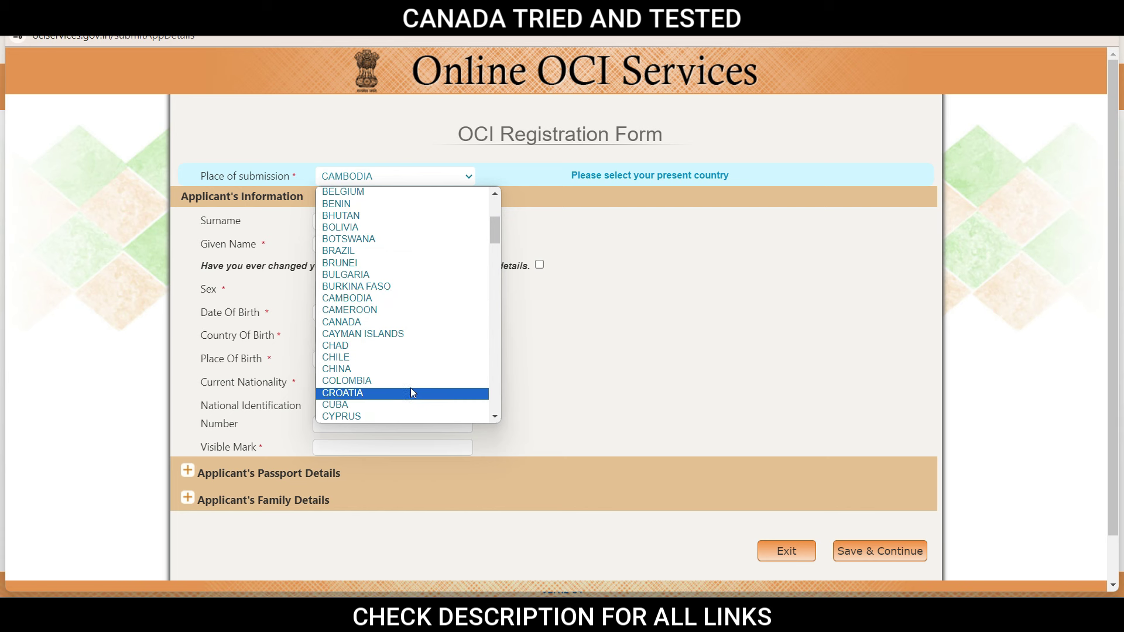
scroll(410, 375, "down", 2)
left_click(434, 225)
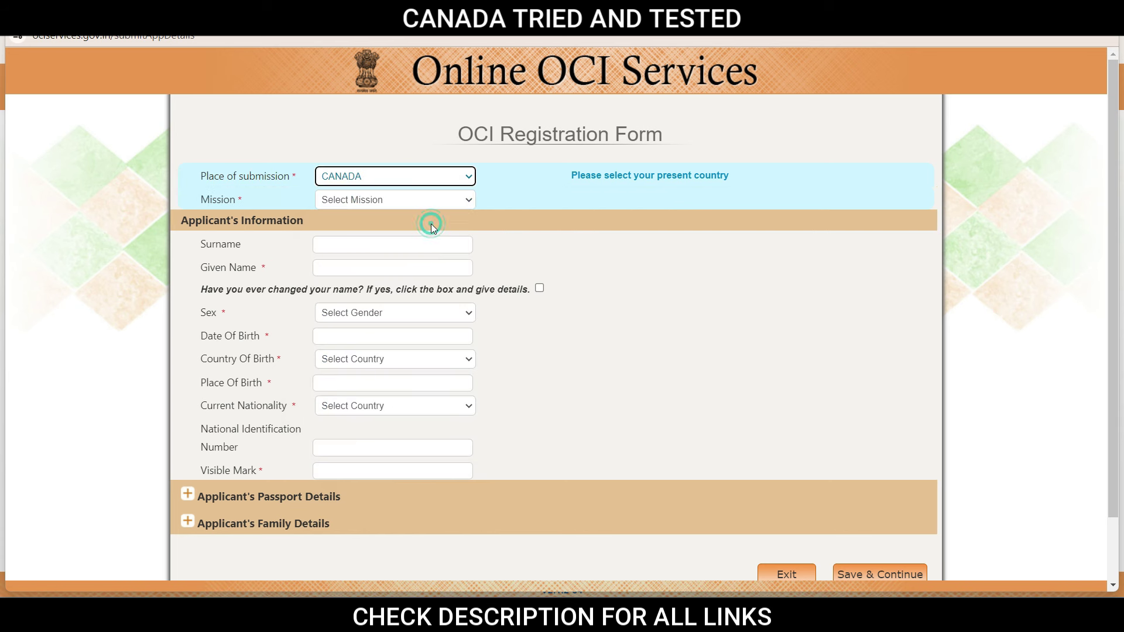
left_click(366, 200)
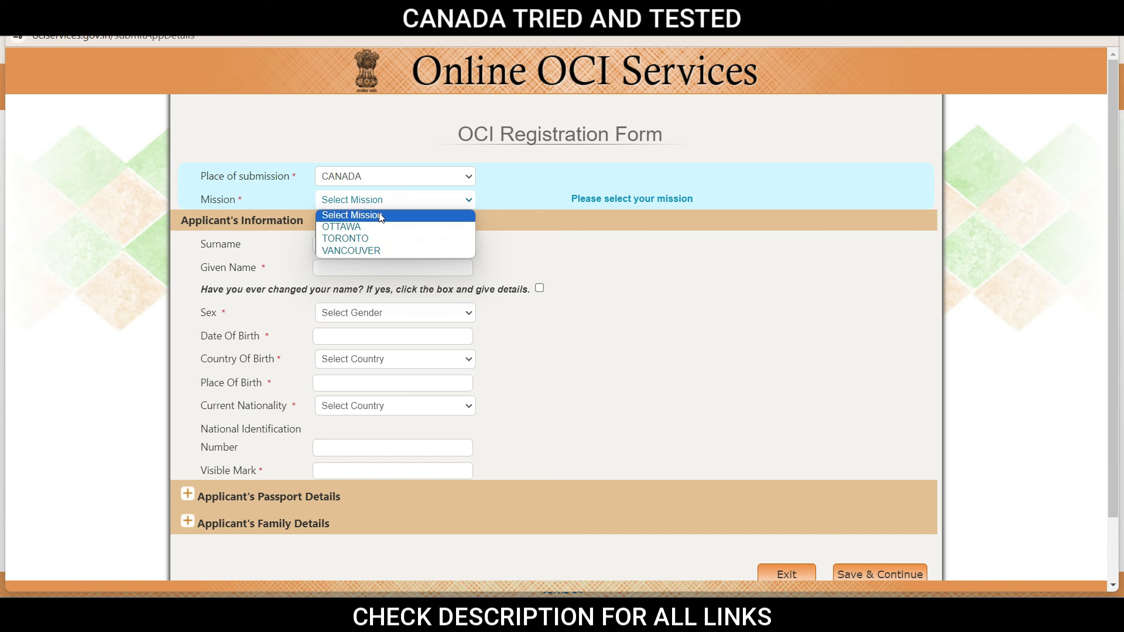
left_click(364, 240)
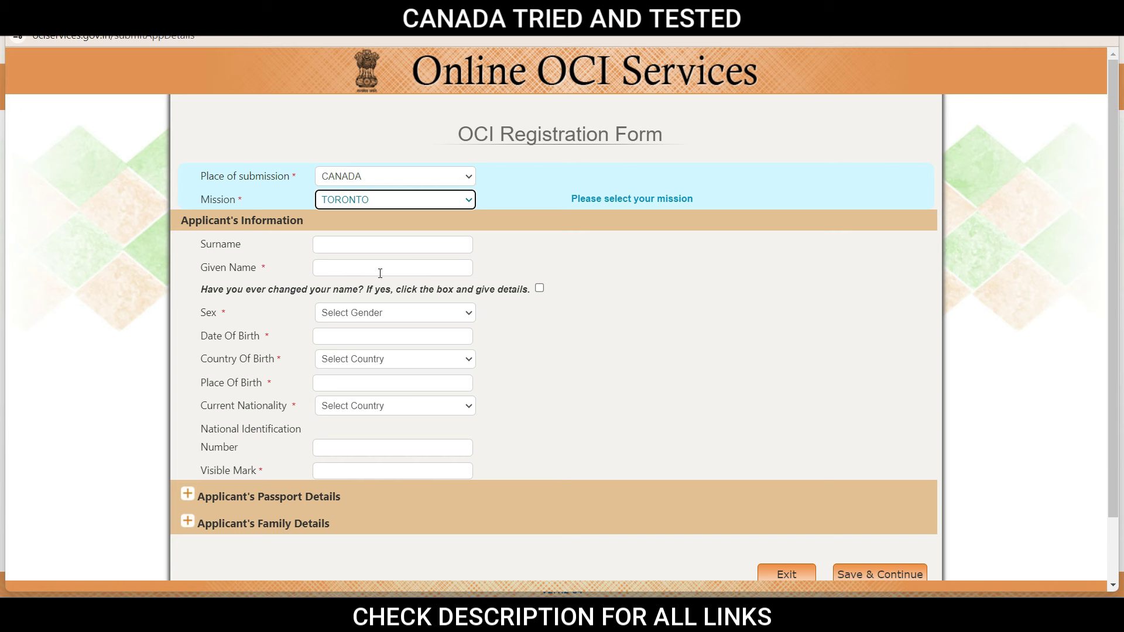
Enter the applicant's surname and given name, leaving the name-change checkbox unticked.
left_click(423, 250)
type("XXXXXX")
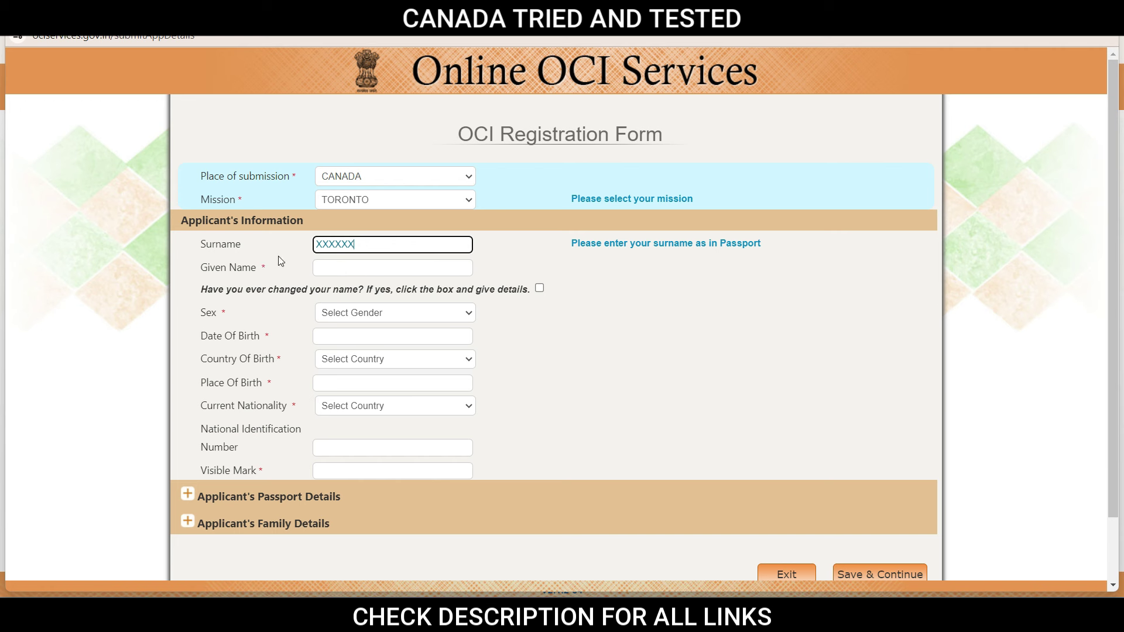
left_click(556, 281)
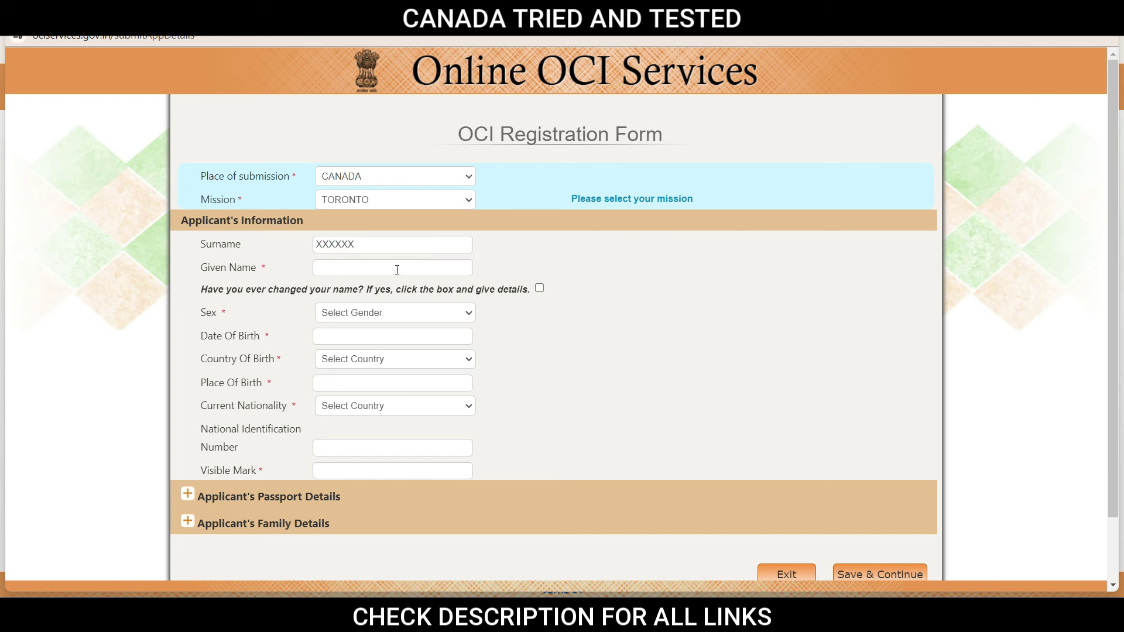
double_click(387, 244)
key("BackSpace")
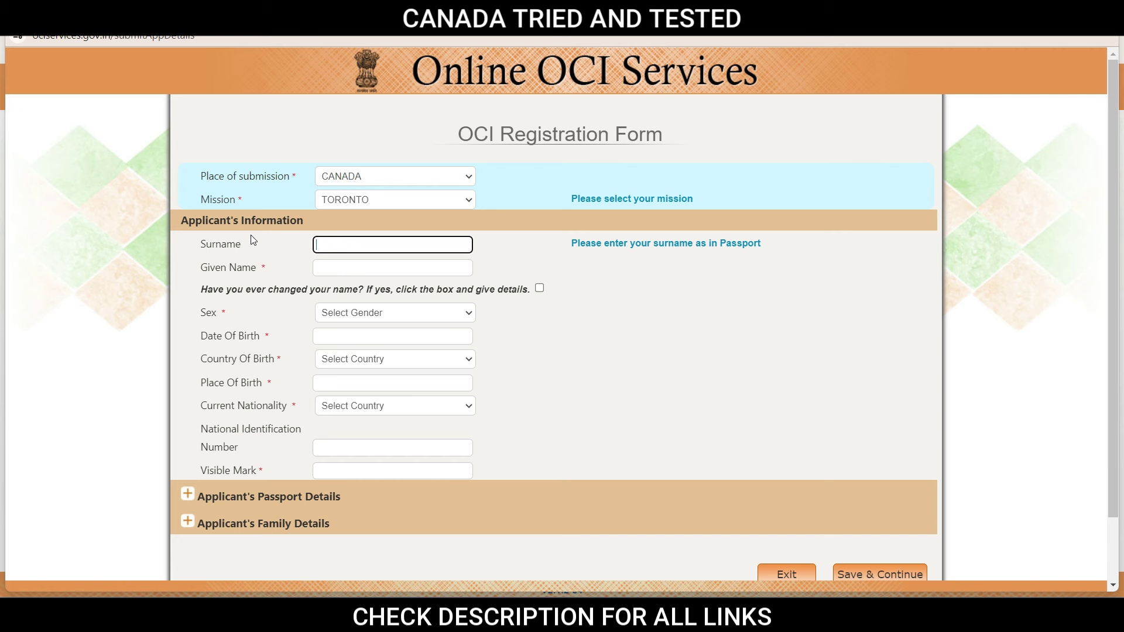
type("XXXXX")
left_click(870, 331)
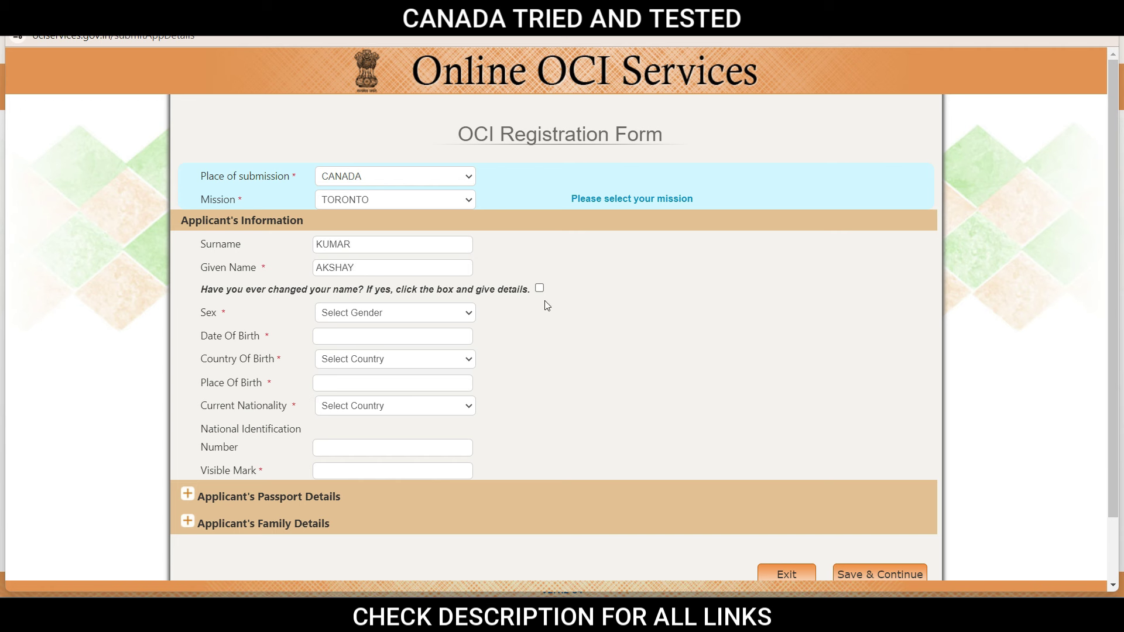
left_click(539, 289)
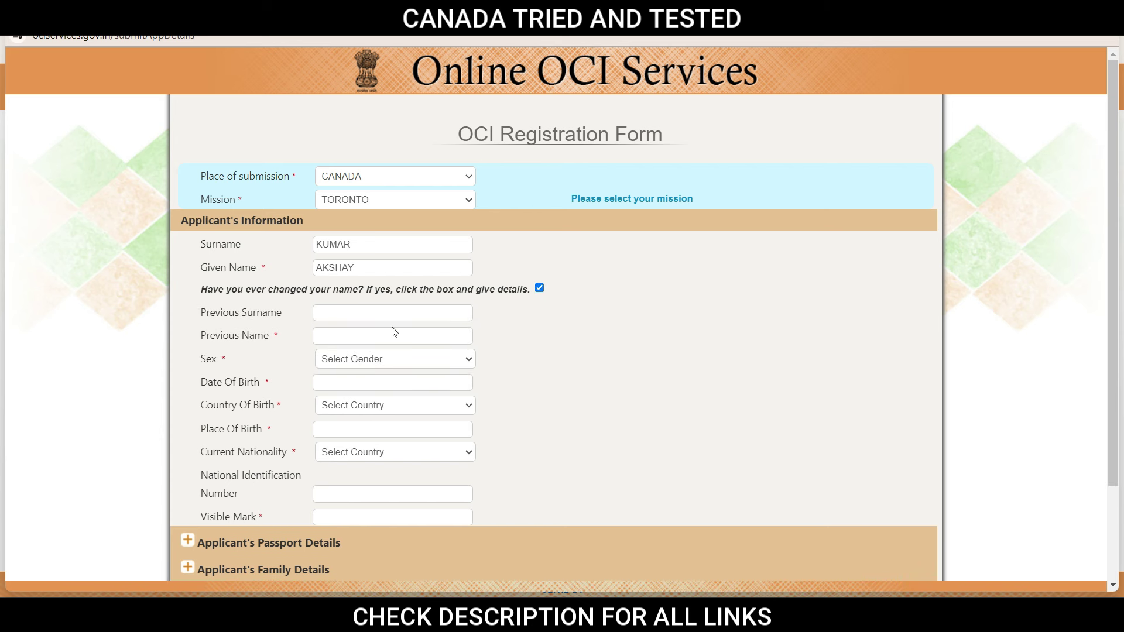
left_click(539, 289)
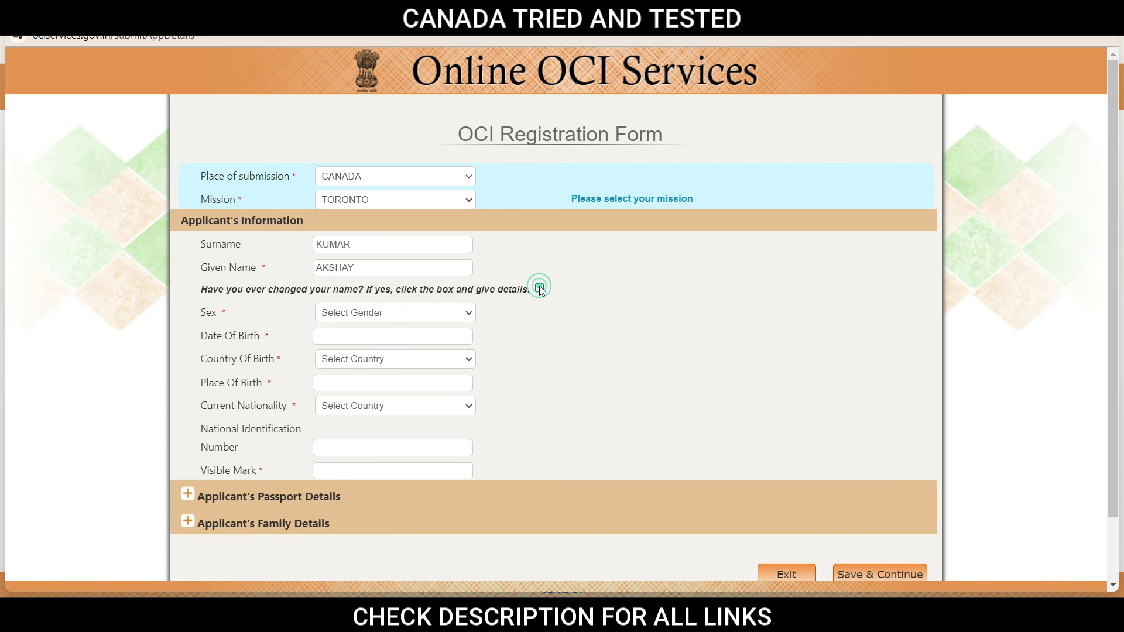
Set the applicant's sex to MALE and country of birth to INDIA.
left_click(415, 313)
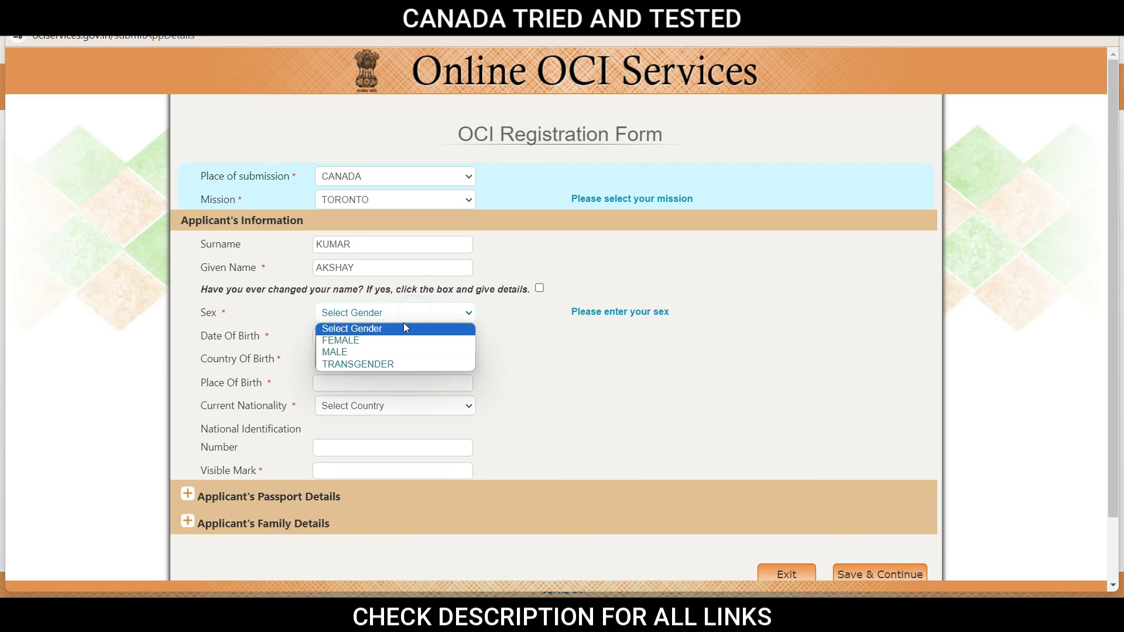
left_click(402, 353)
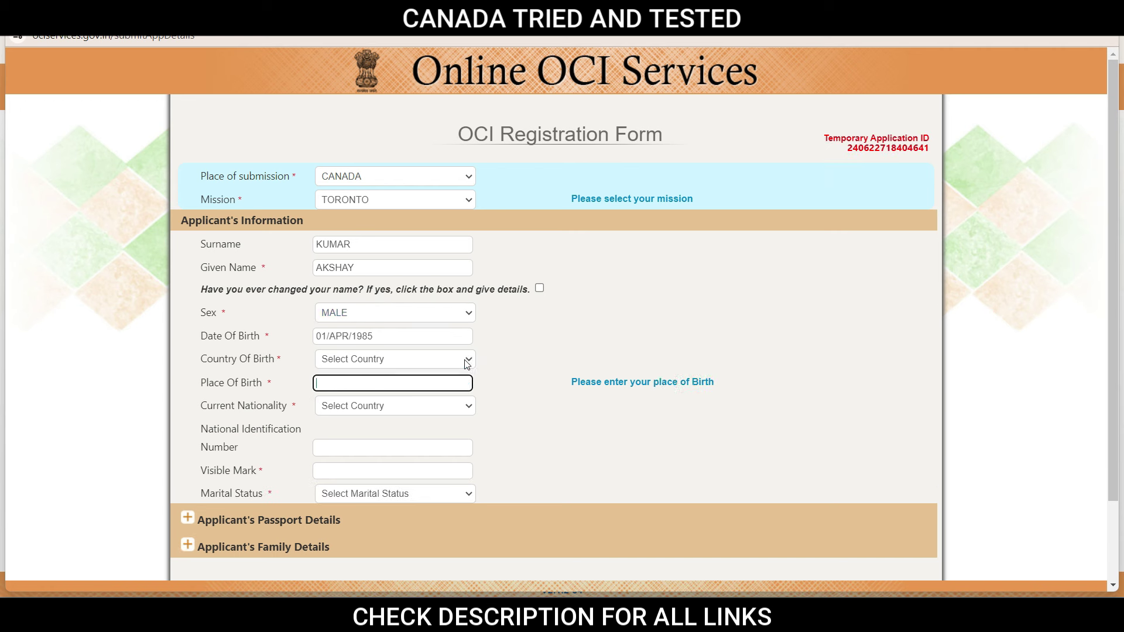
left_click(467, 359)
key("i")
key("n")
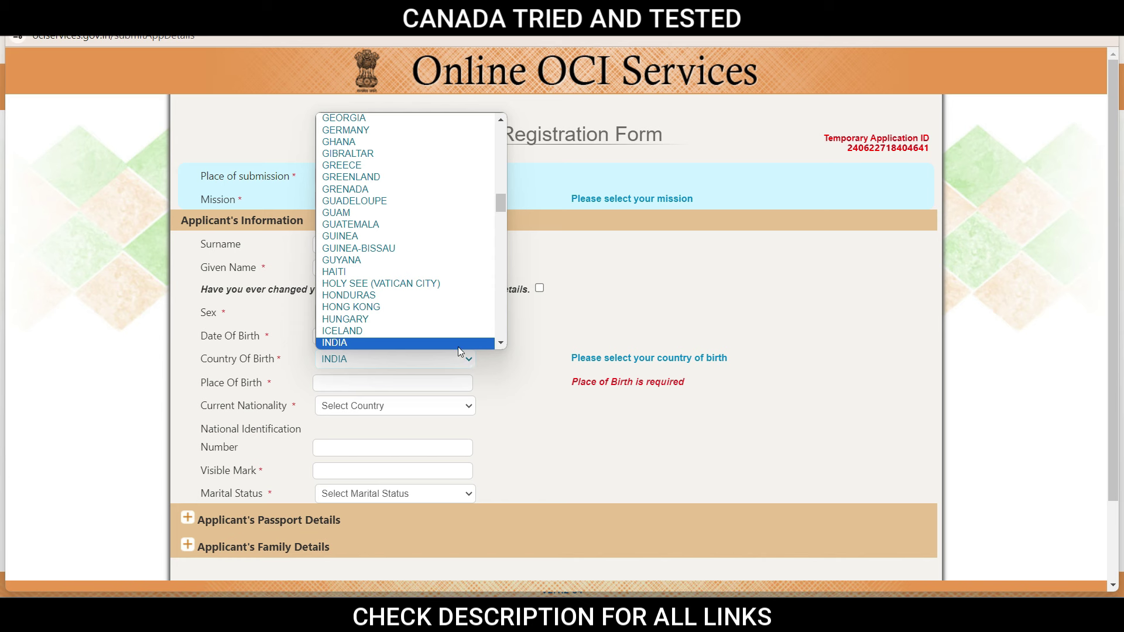
left_click(459, 345)
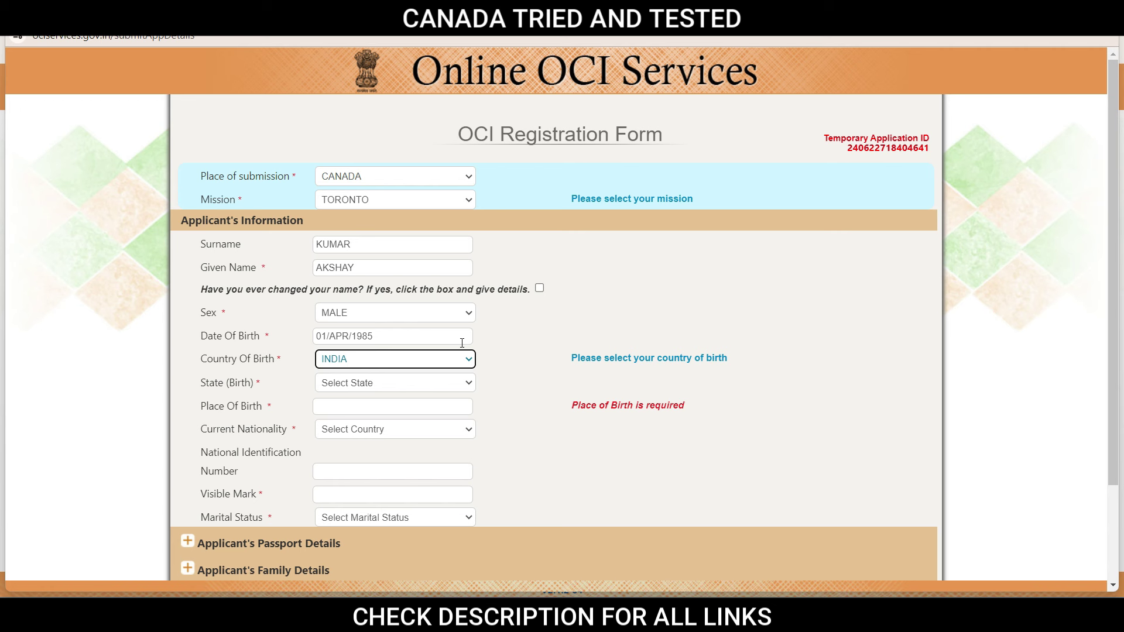
left_click(519, 411)
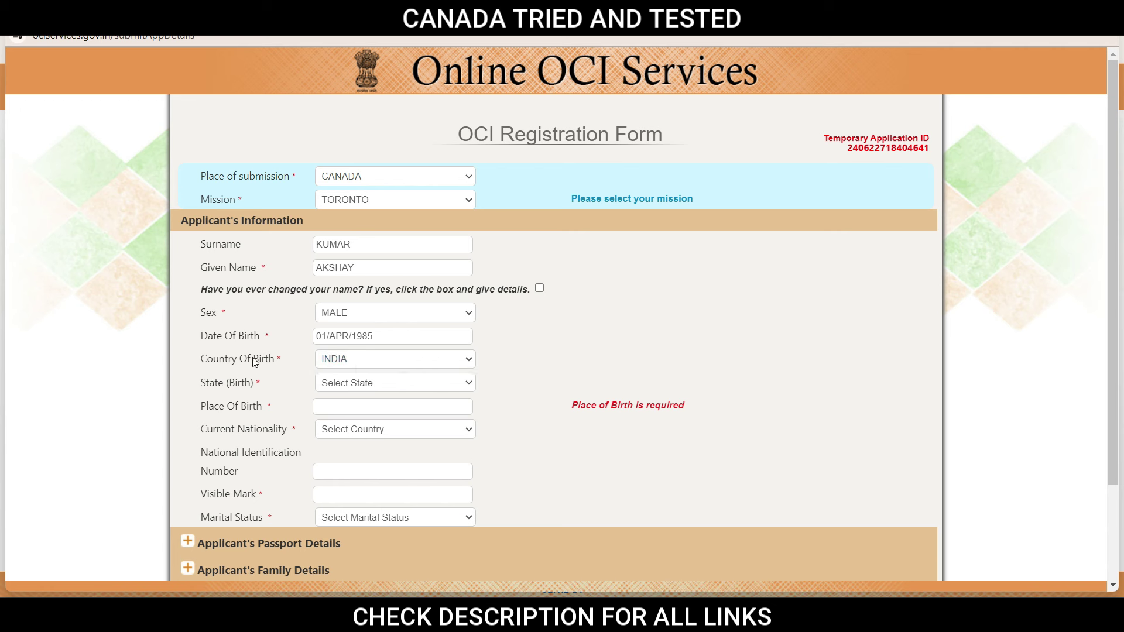
Select KARNATAKA as the applicant's state of birth.
left_click(401, 387)
key("k")
key("Return")
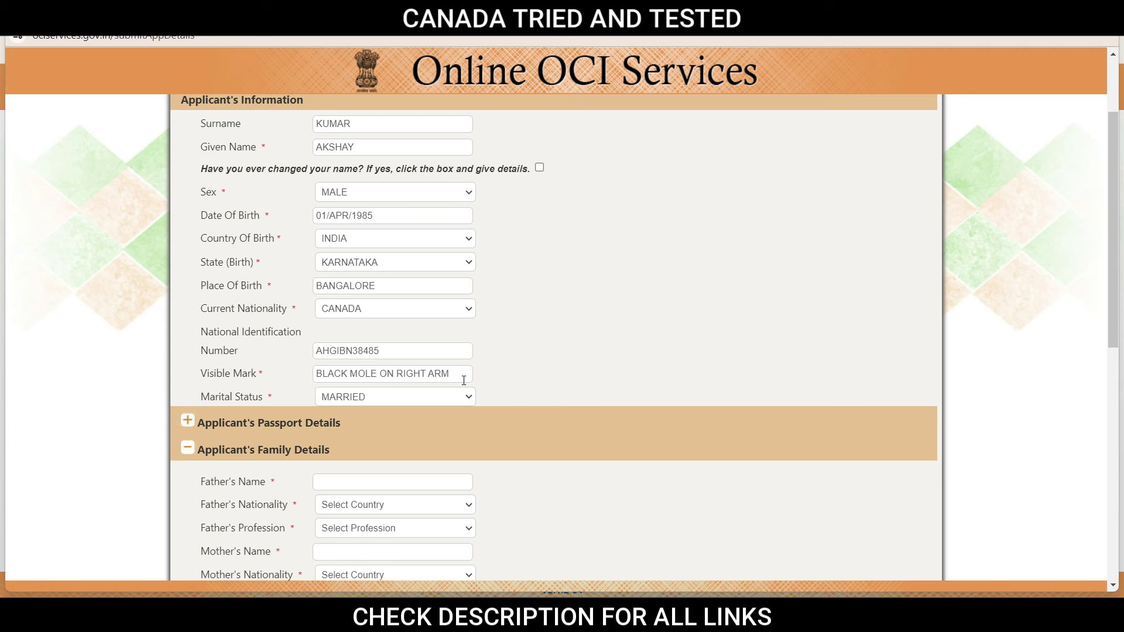
Pick MARRIED as marital status and expand the Applicant's Passport Details section.
left_click(441, 400)
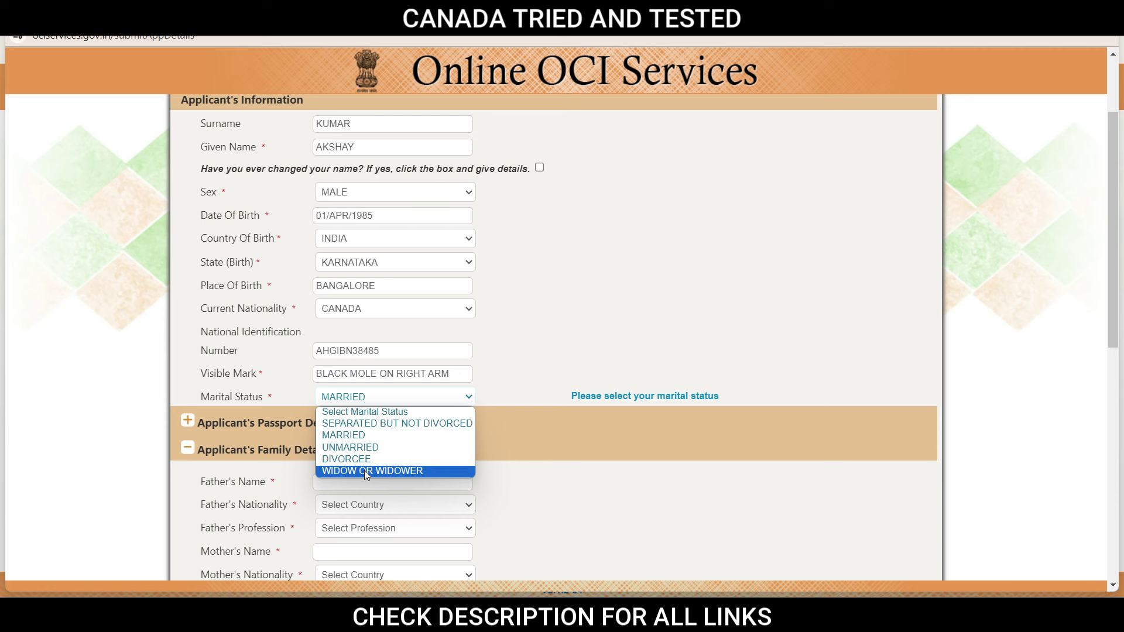
left_click(370, 437)
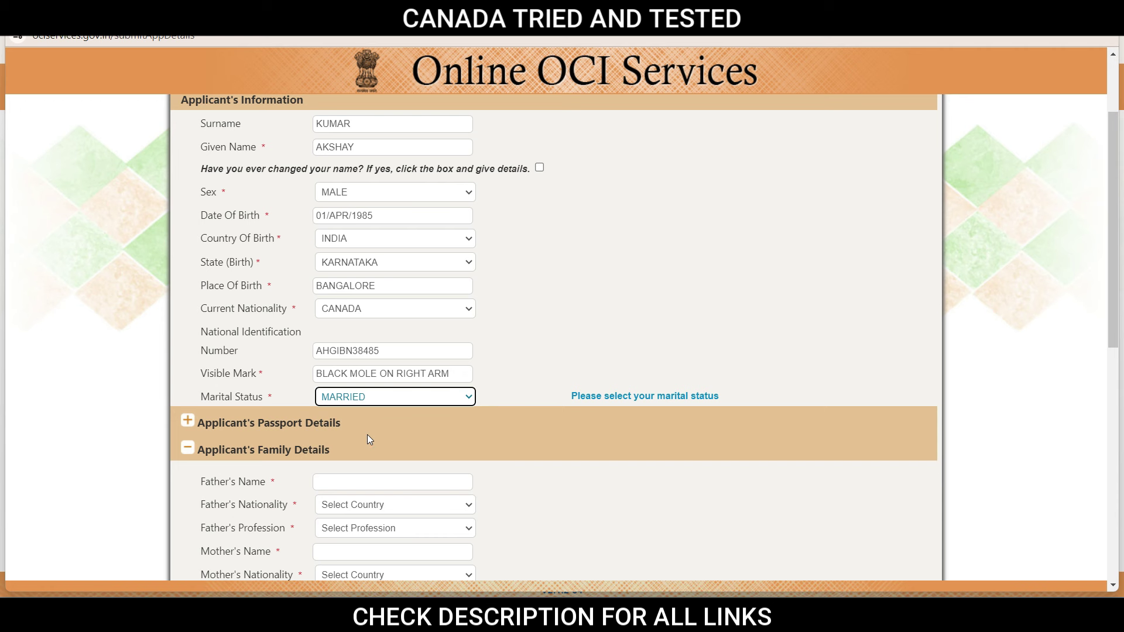
left_click(188, 421)
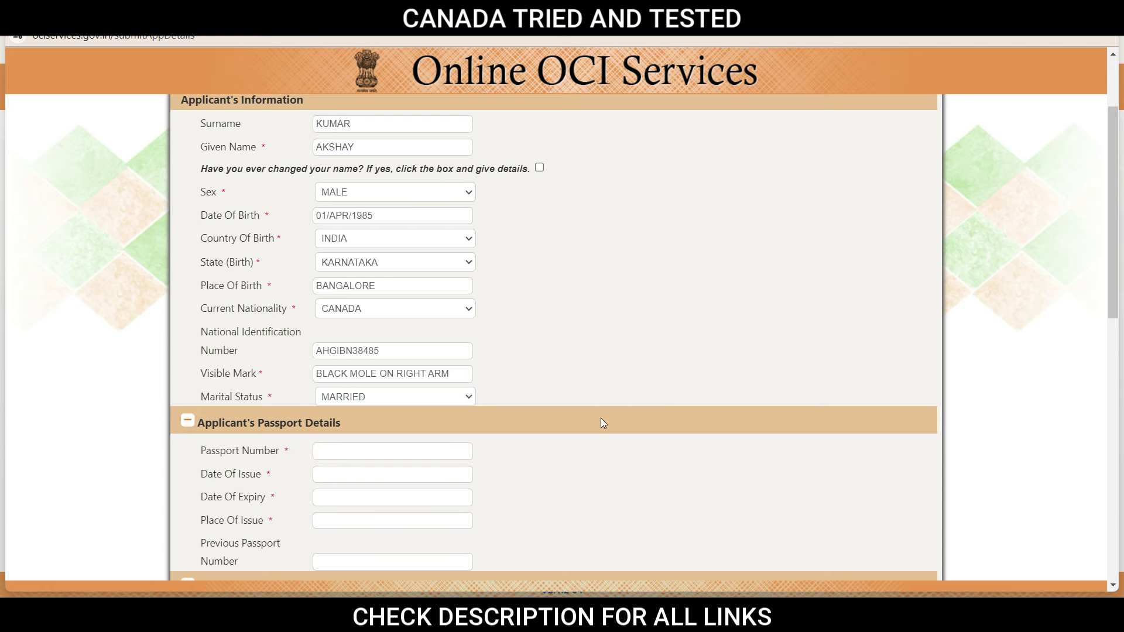
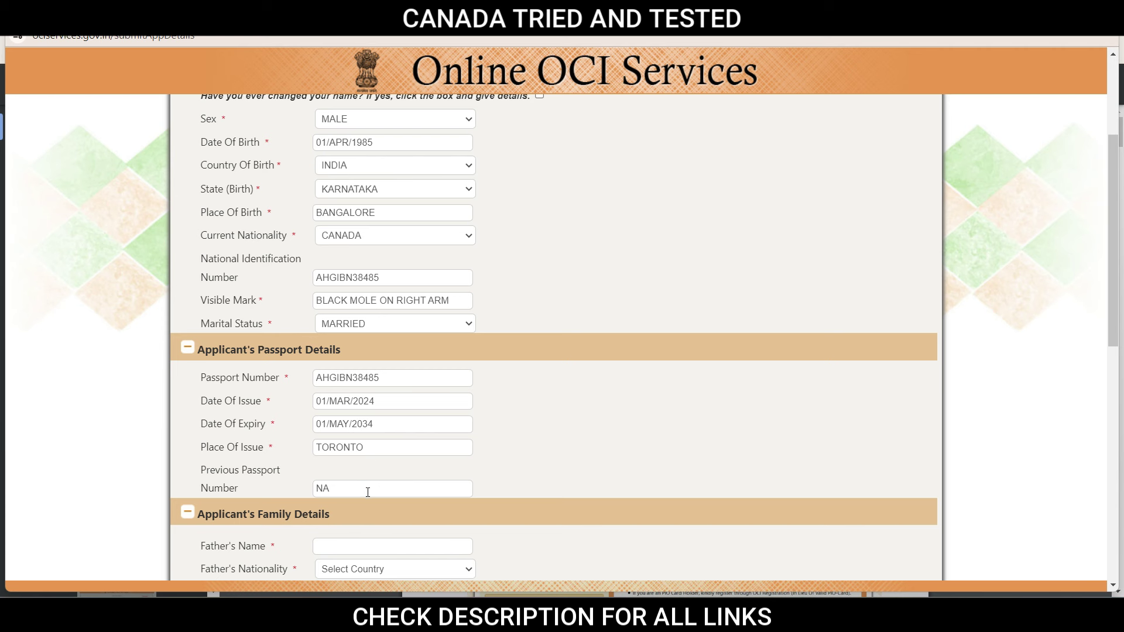
Review the father's profession choices and keep FARMER selected.
left_click(593, 486)
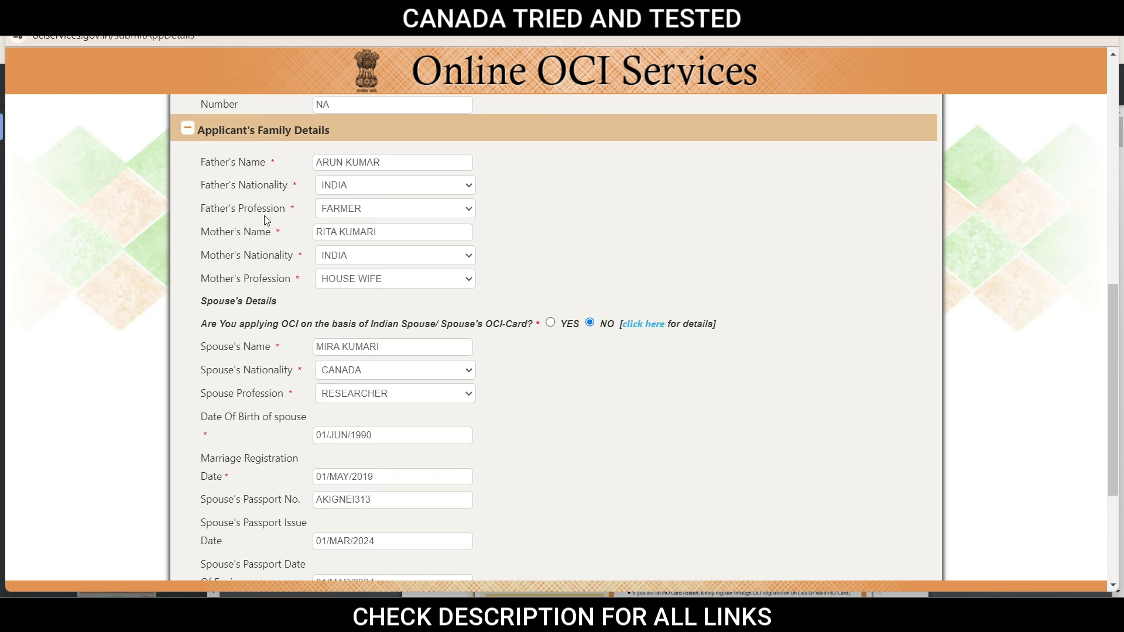
left_click(368, 208)
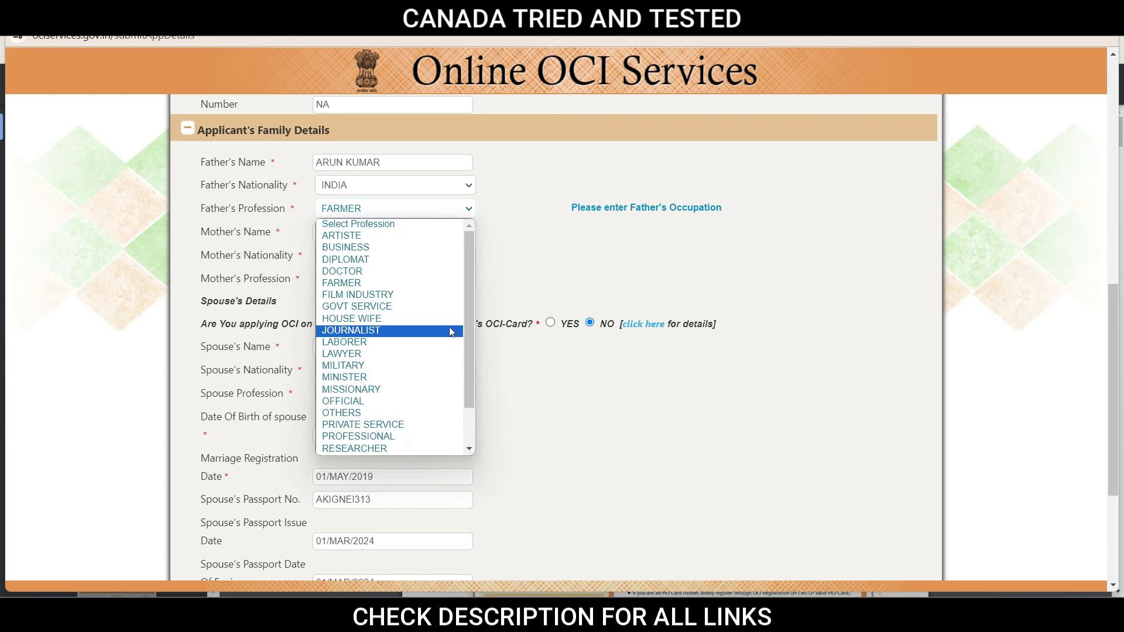
scroll(472, 270, "down", 1)
scroll(472, 270, "up", 1)
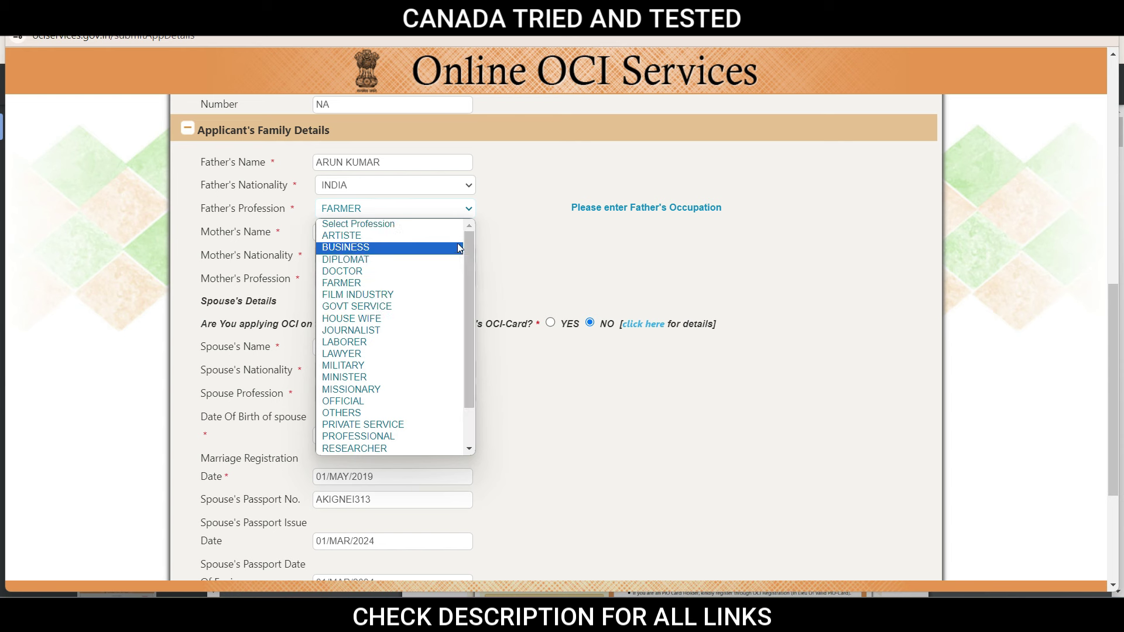
left_click(537, 243)
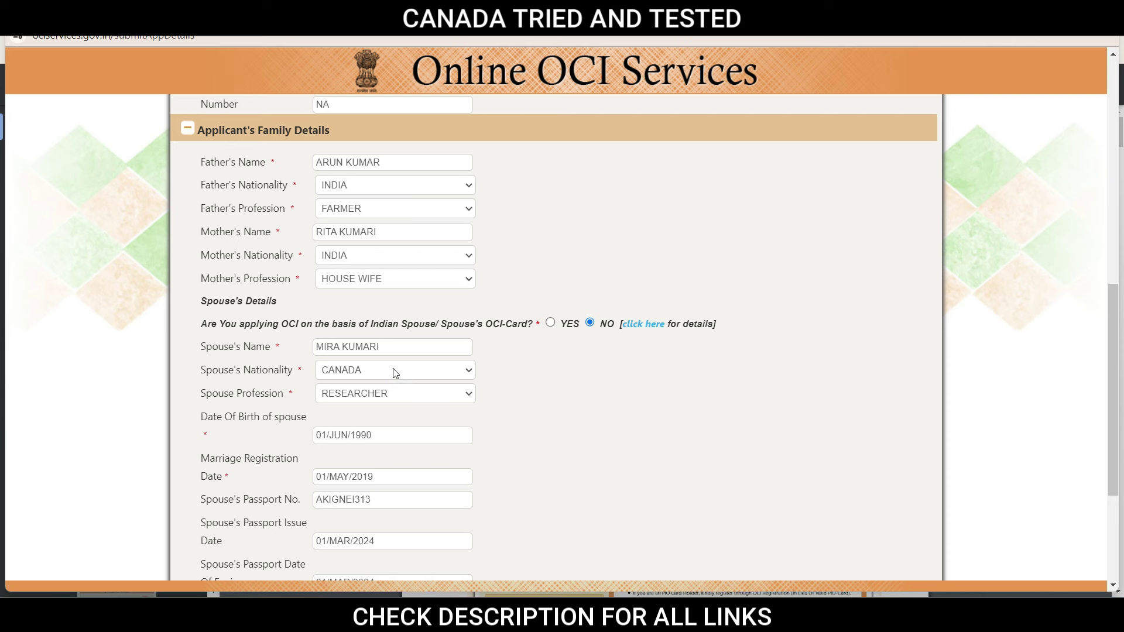
Review the spouse's profession choices and keep RESEARCHER selected.
left_click(405, 396)
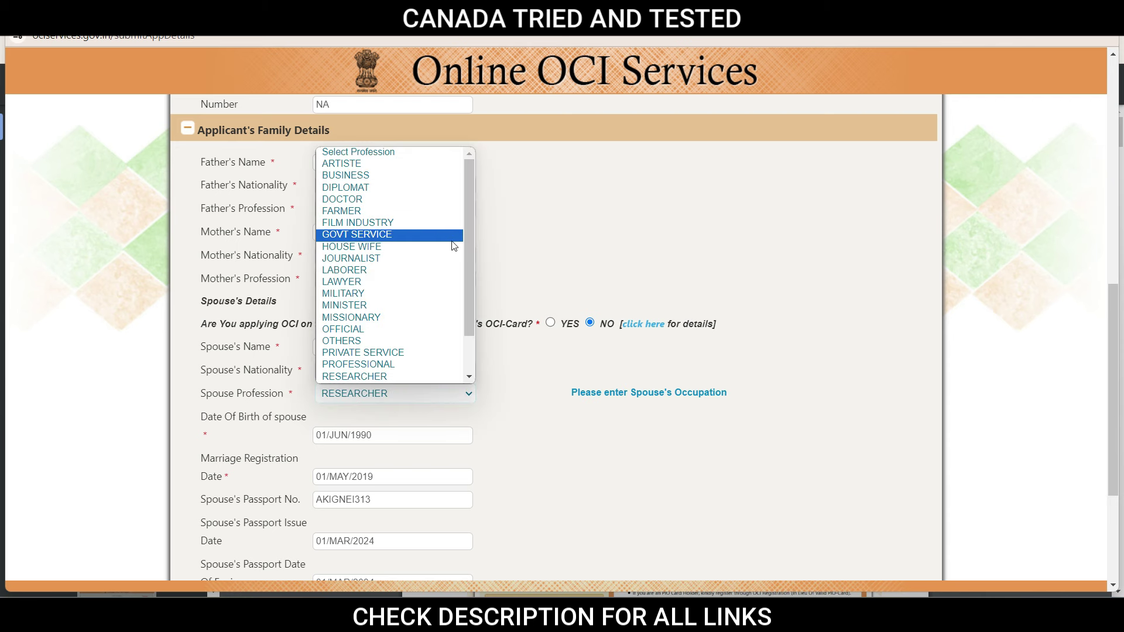
left_click_drag(473, 208, 467, 286)
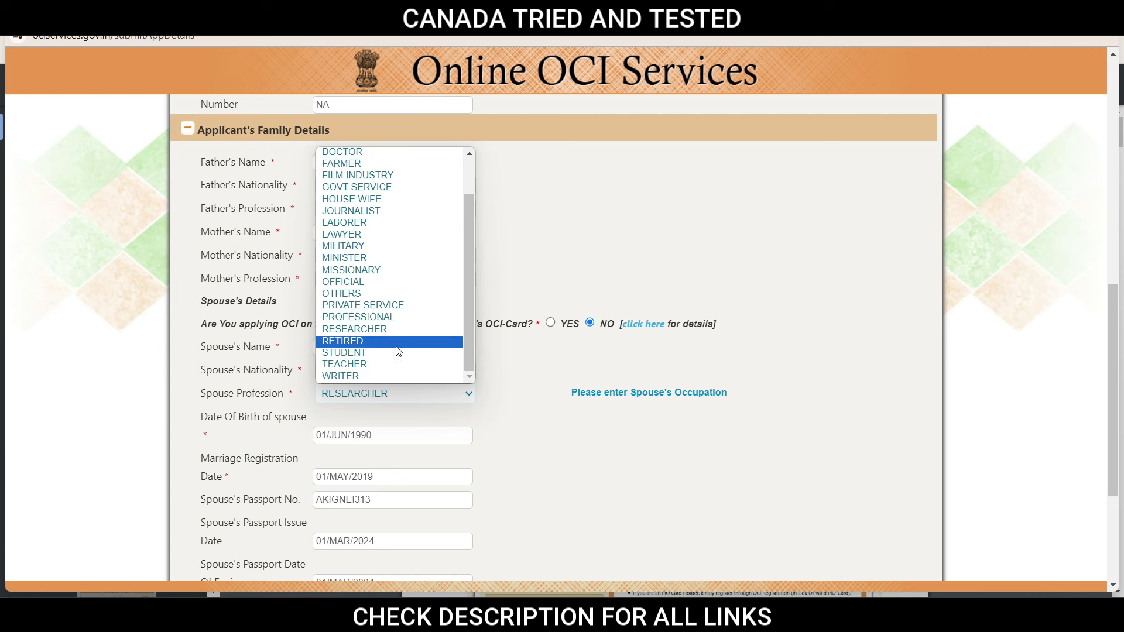
left_click(364, 330)
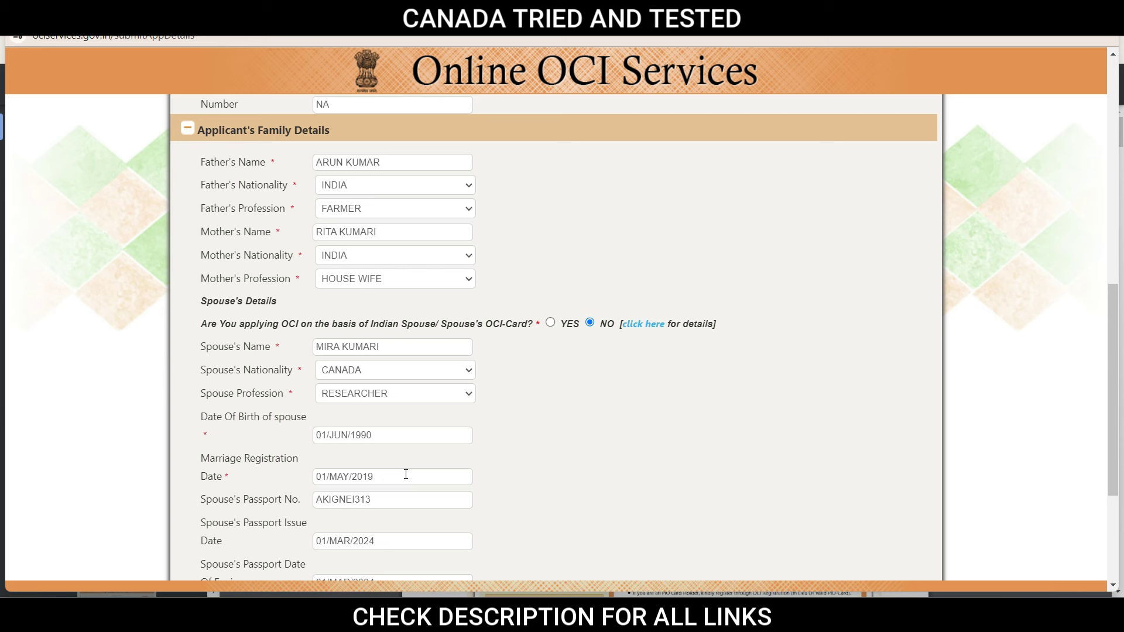
scroll(408, 477, "down", 2)
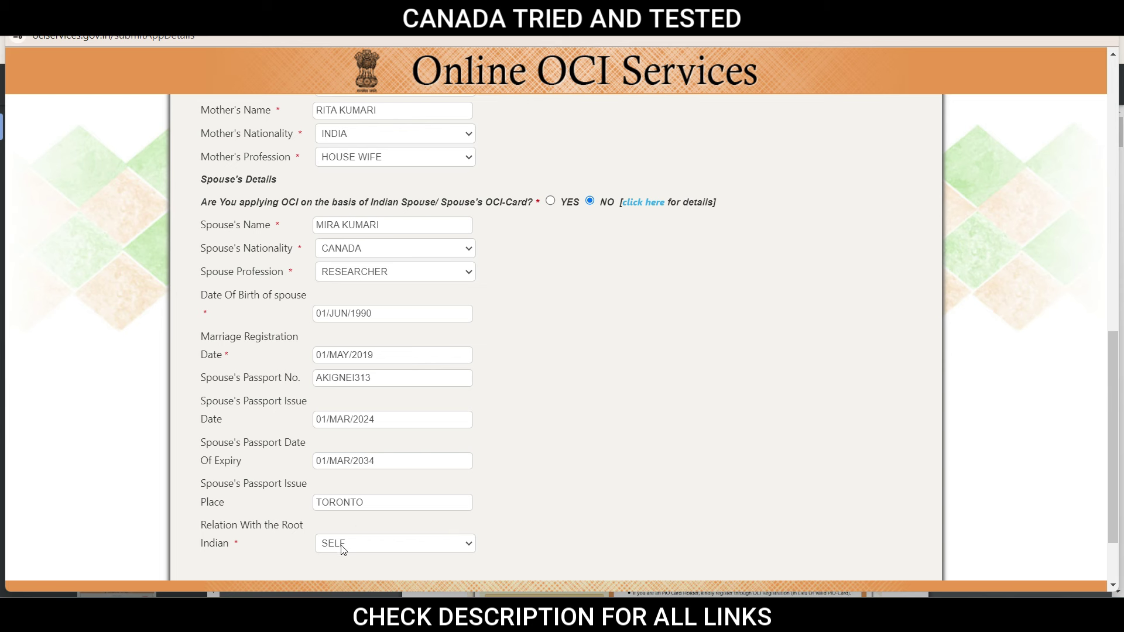
scroll(211, 453, "down", 2)
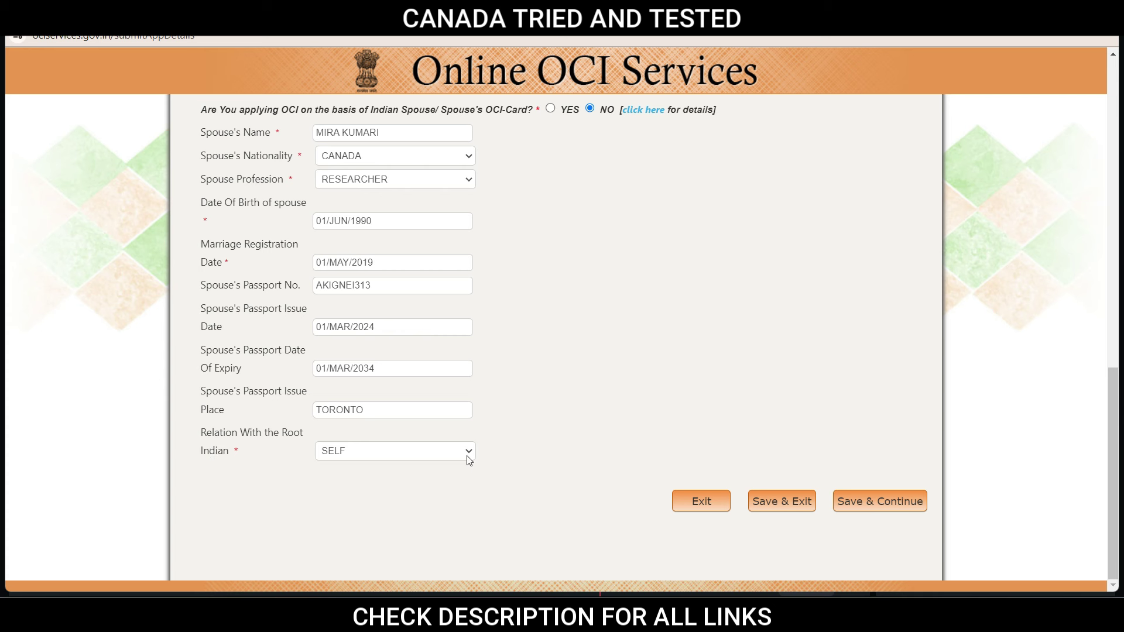
Save the first page and set the Page-II occupation to OTHERS.
left_click(899, 503)
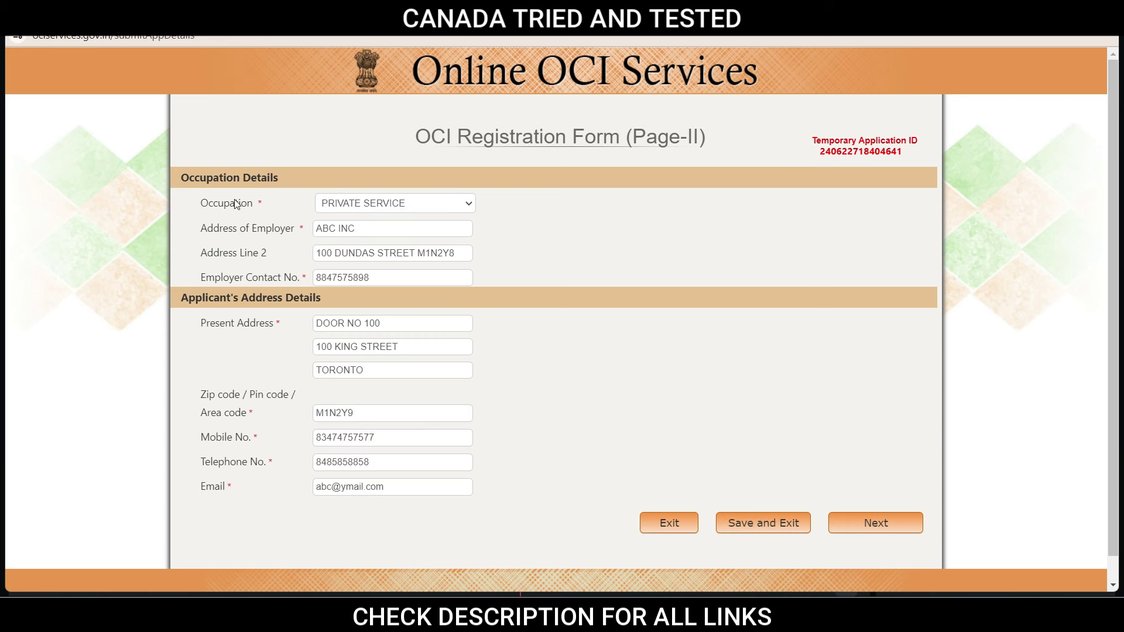
left_click(432, 206)
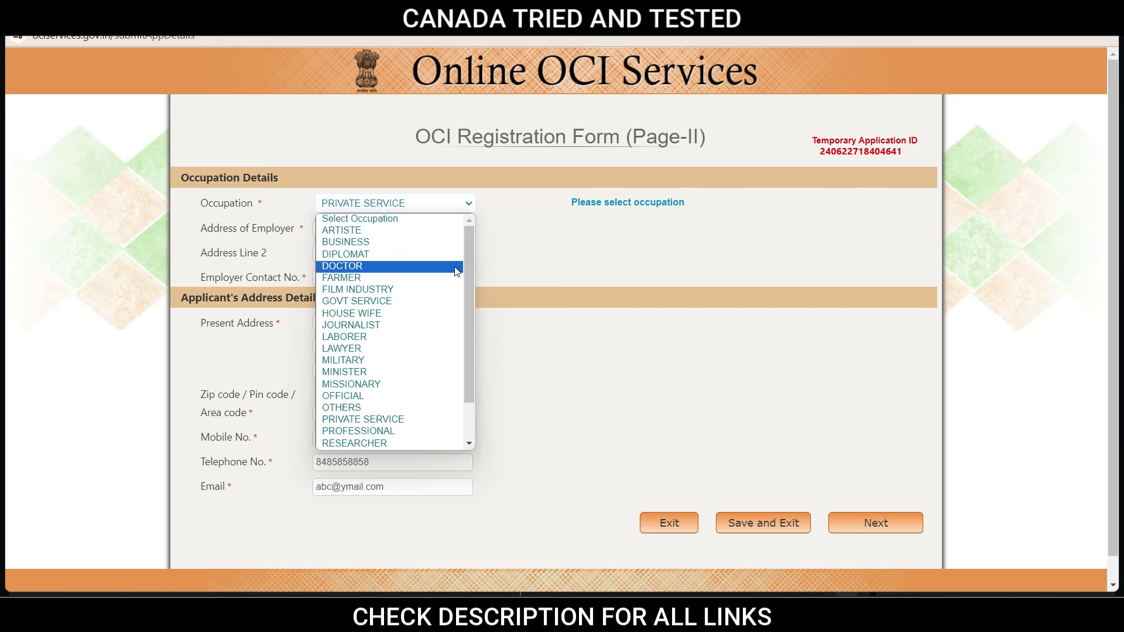
left_click(400, 411)
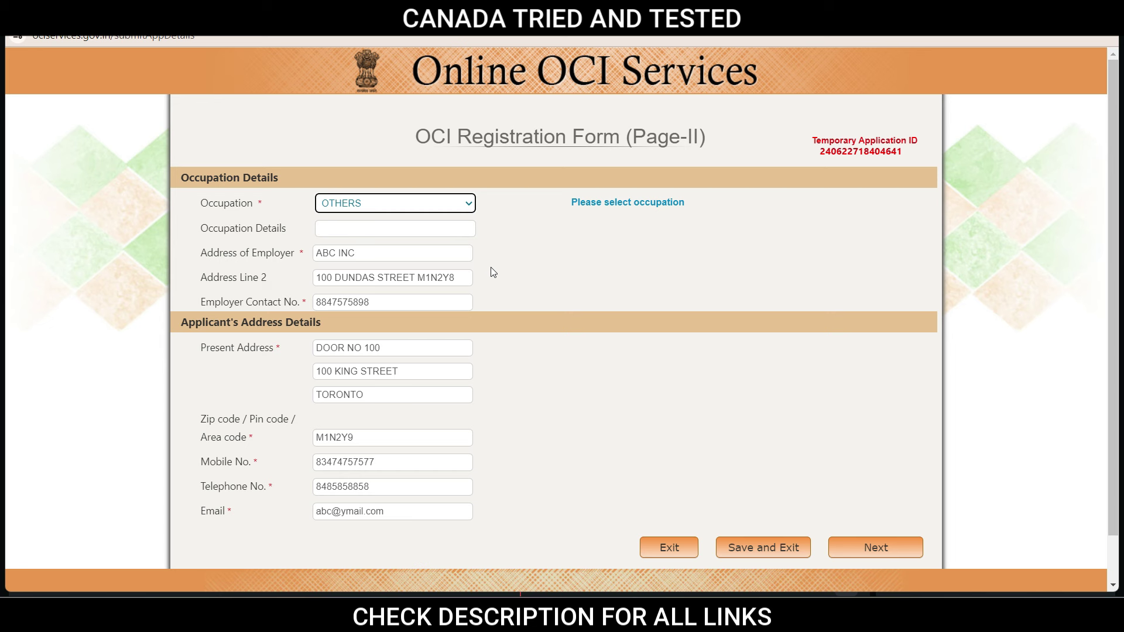
left_click(436, 204)
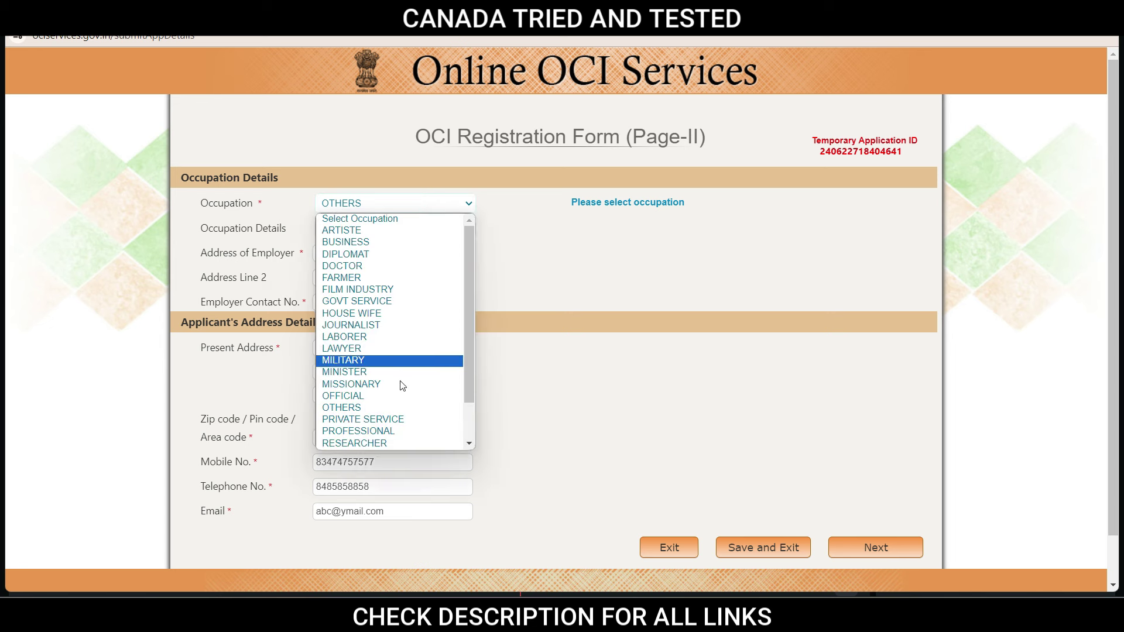
left_click(519, 252)
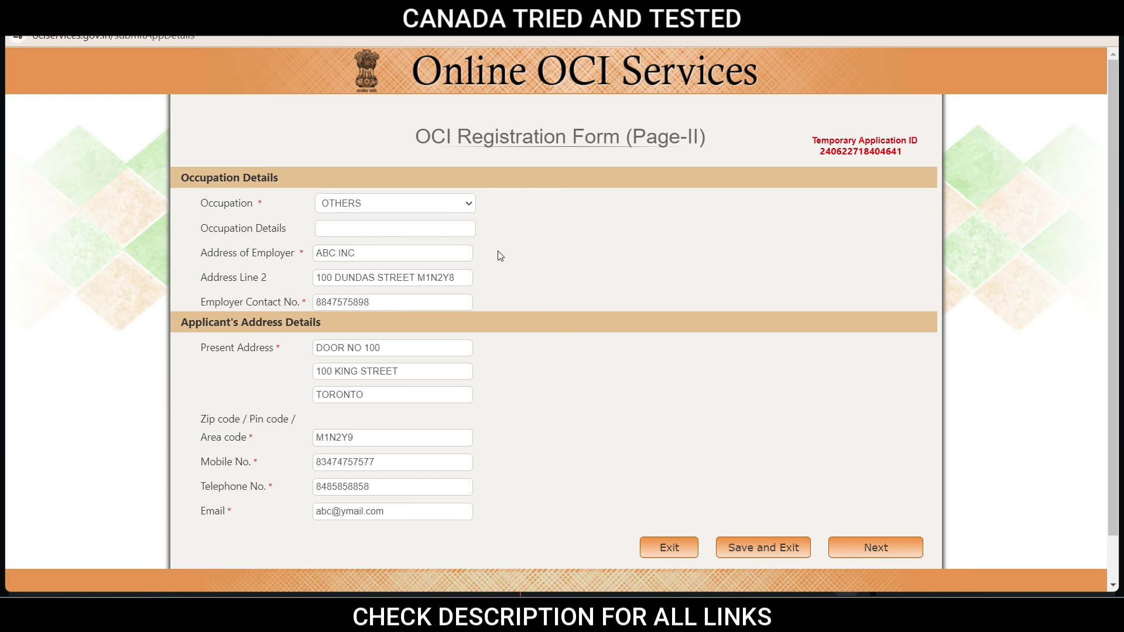
Switch the Page-II occupation to PRIVATE SERVICE and note the Temporary Application ID.
left_click(357, 204)
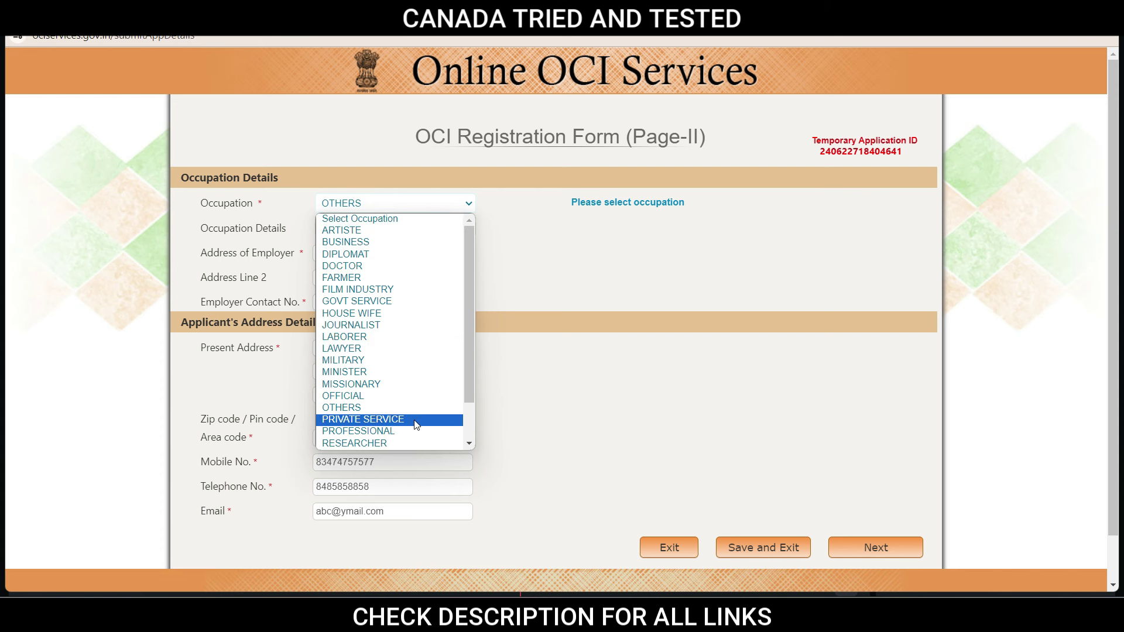
left_click(414, 419)
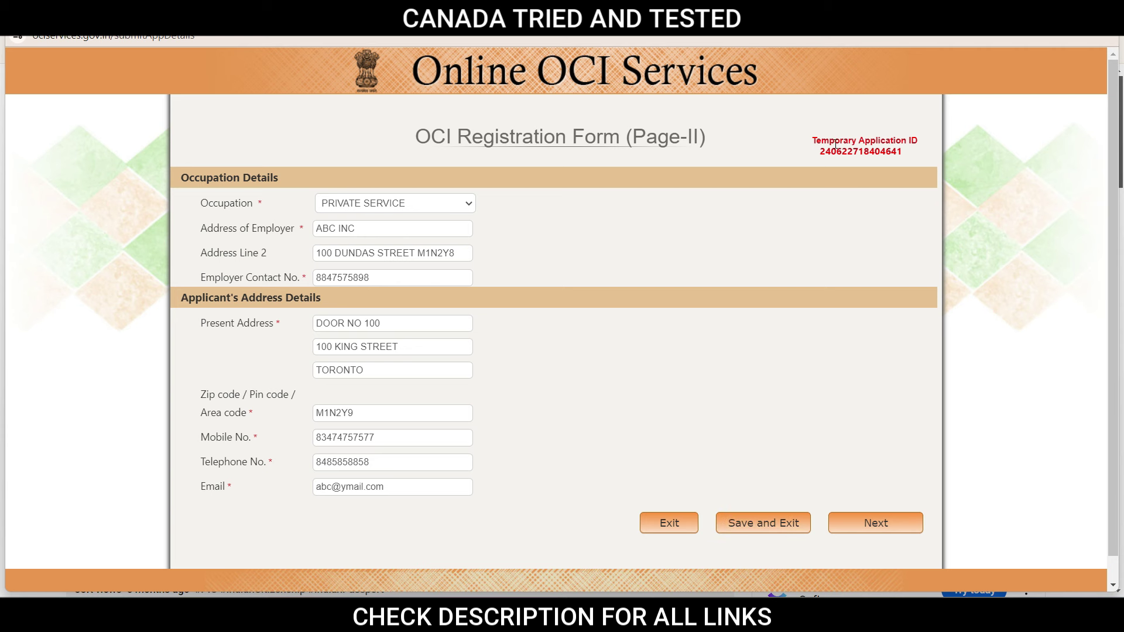
left_click_drag(819, 153, 903, 153)
left_click(864, 418)
Scroll through the Verify Information page and submit the Part-A details.
left_click(879, 523)
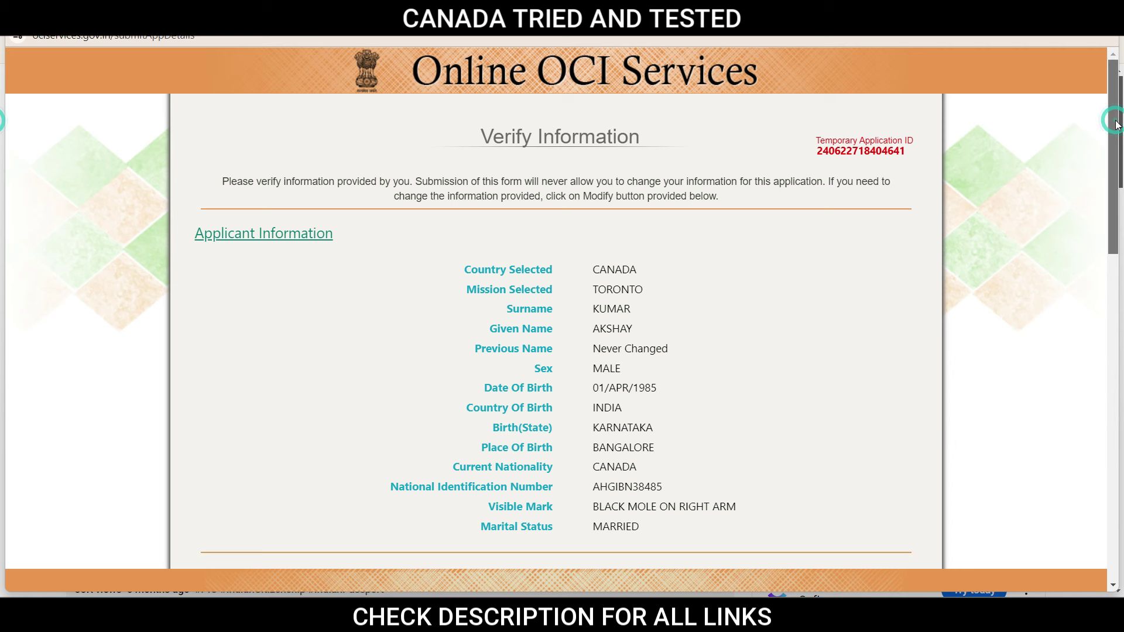
scroll(1114, 137, "down", 1)
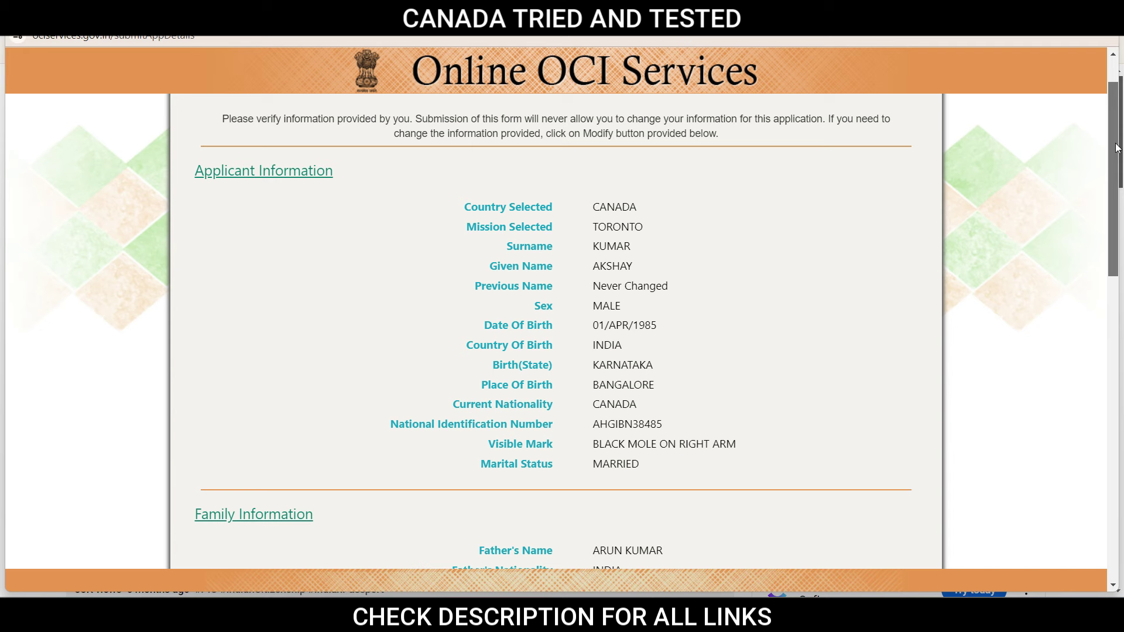
left_click_drag(1117, 149, 1105, 371)
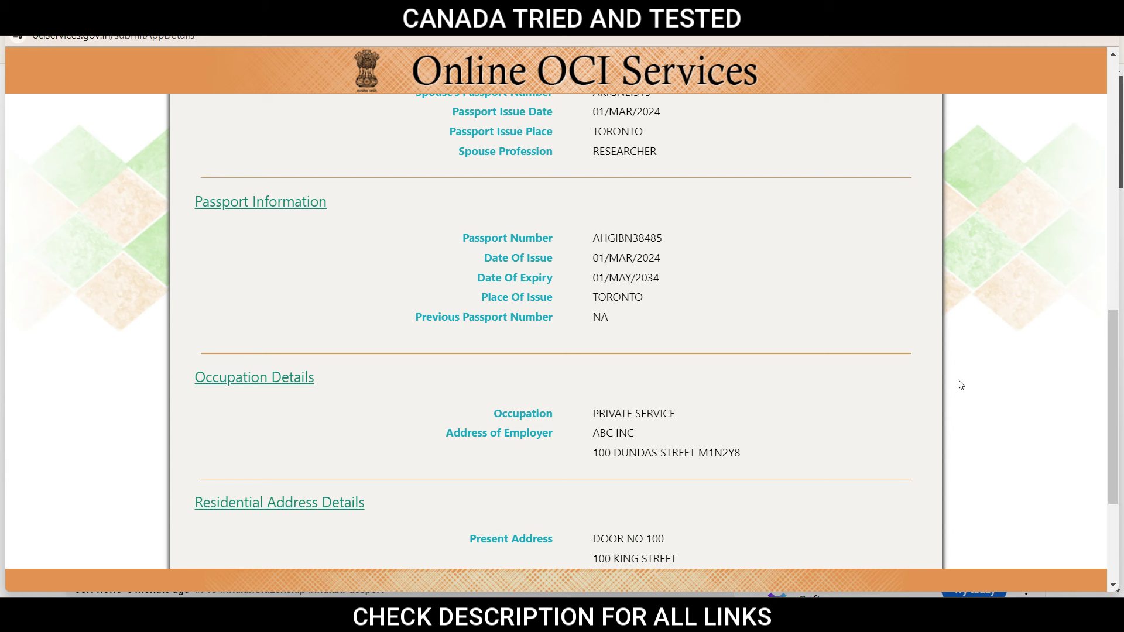
scroll(1113, 375, "down", 4)
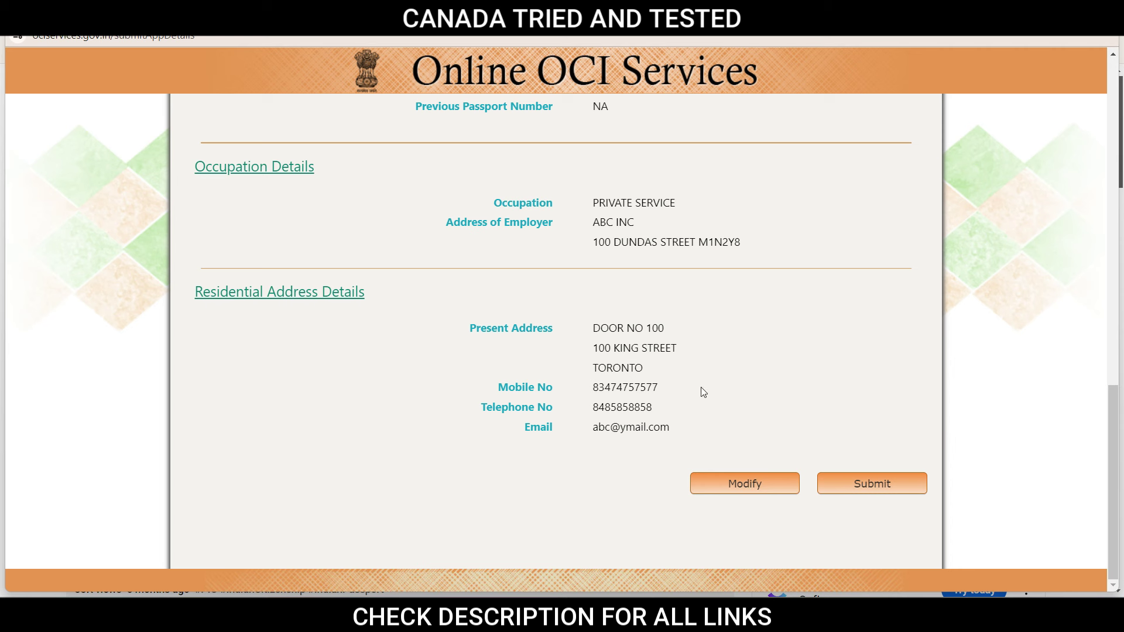
left_click(909, 488)
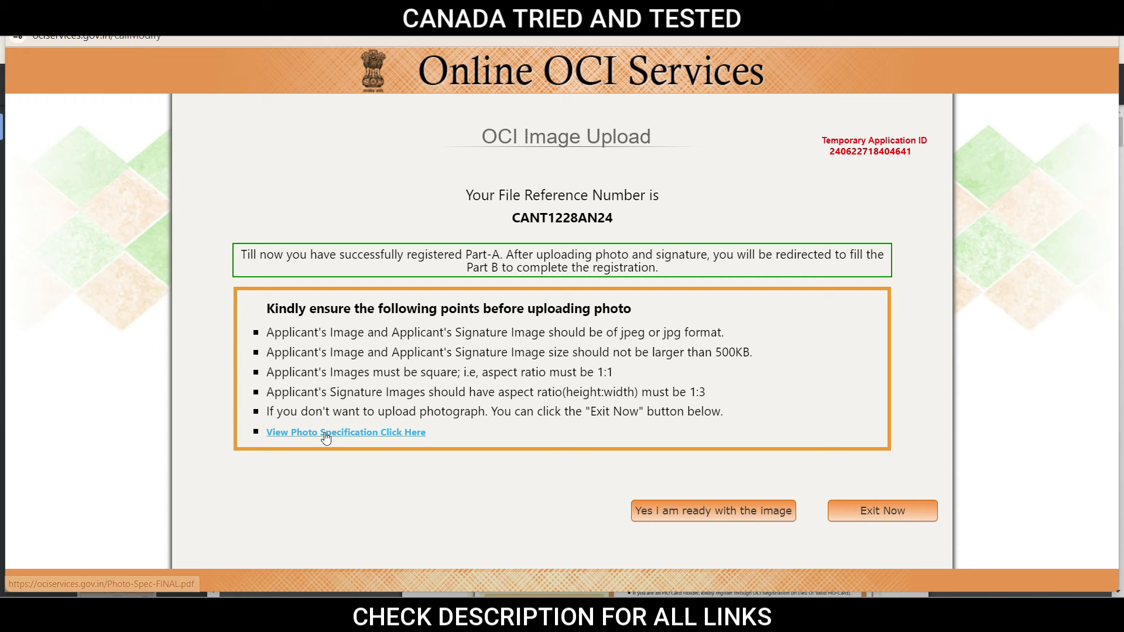
Open Photo-Spec-FINAL.pdf via the 'View Photo Specification Click Here' link.
left_click(371, 437)
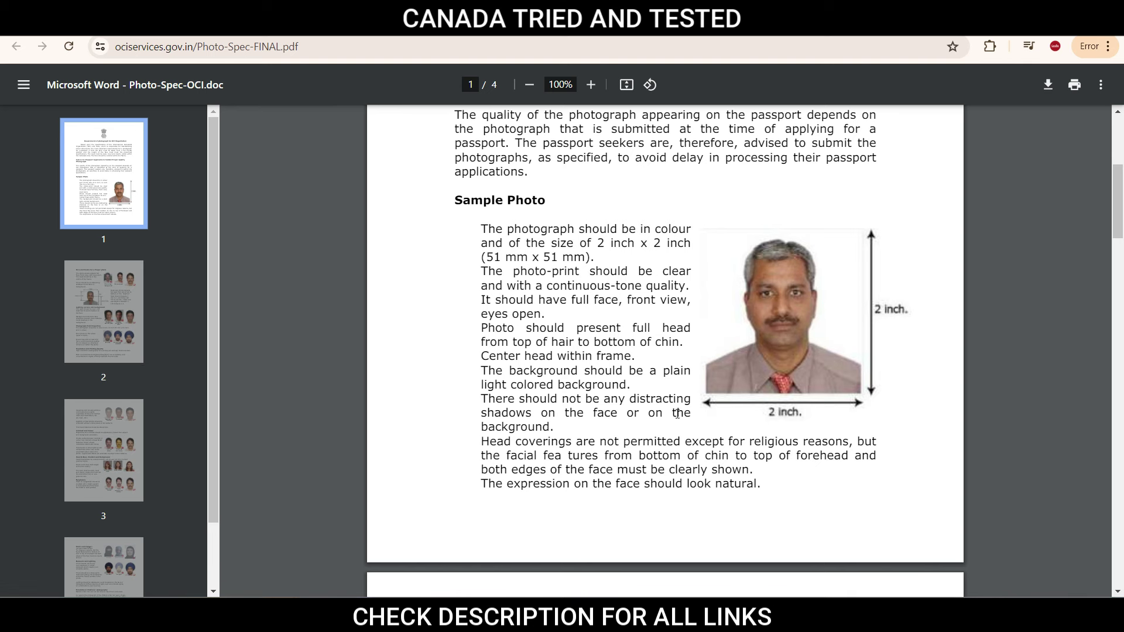
Browse pages 2–4 of the photo specification, then return to page 1's 2 × 2 inch sample photo.
left_click(125, 333)
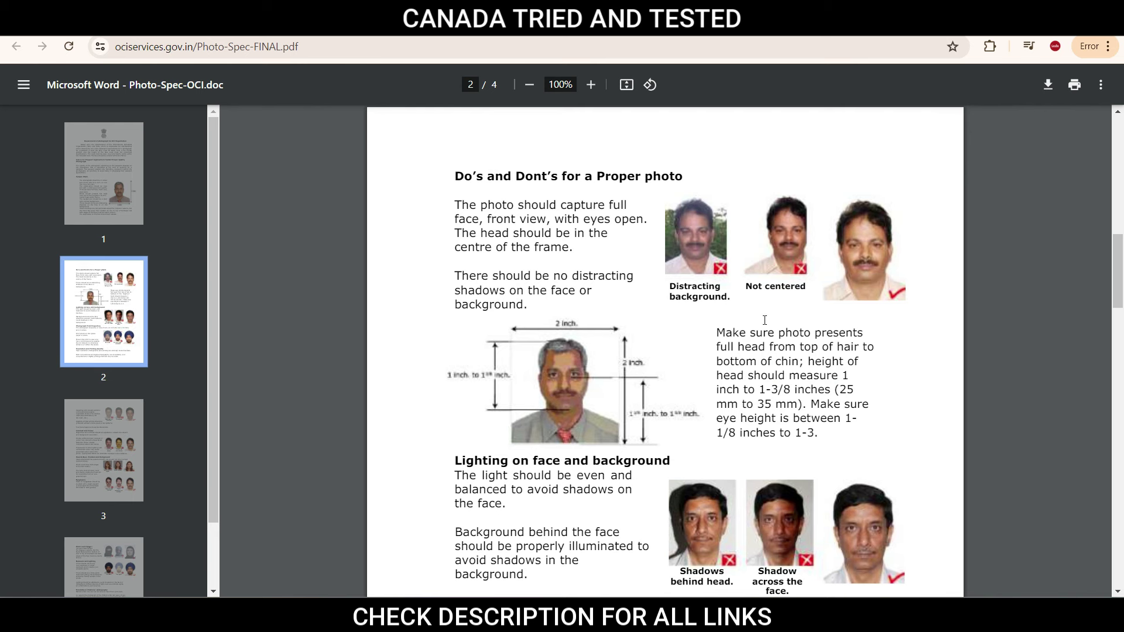
left_click(104, 463)
left_click(97, 580)
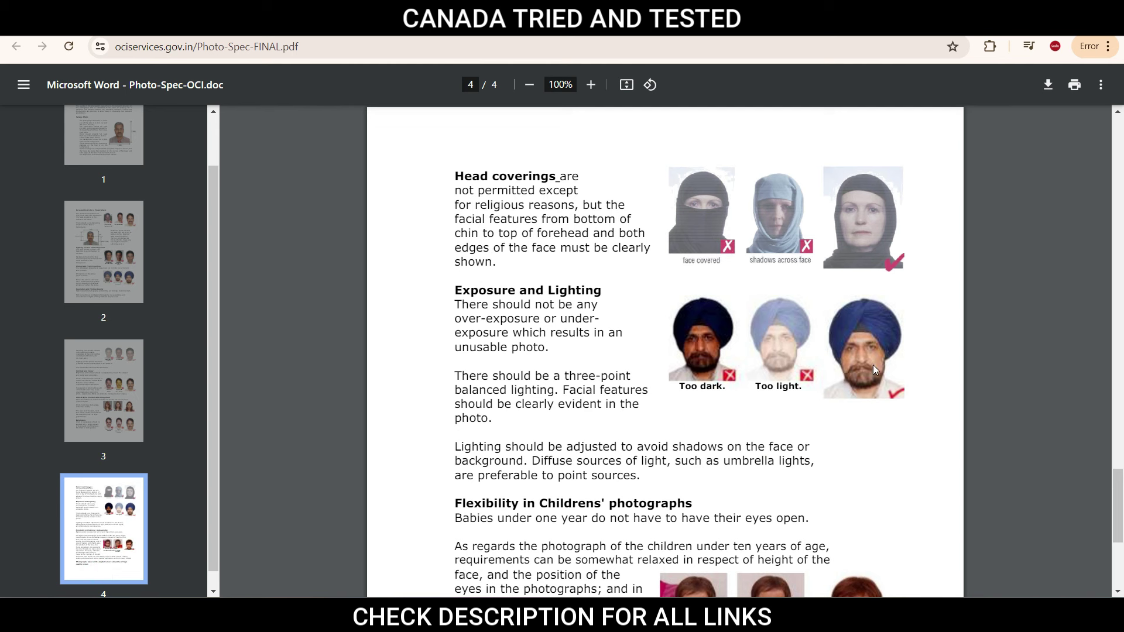
left_click_drag(216, 503, 228, 183)
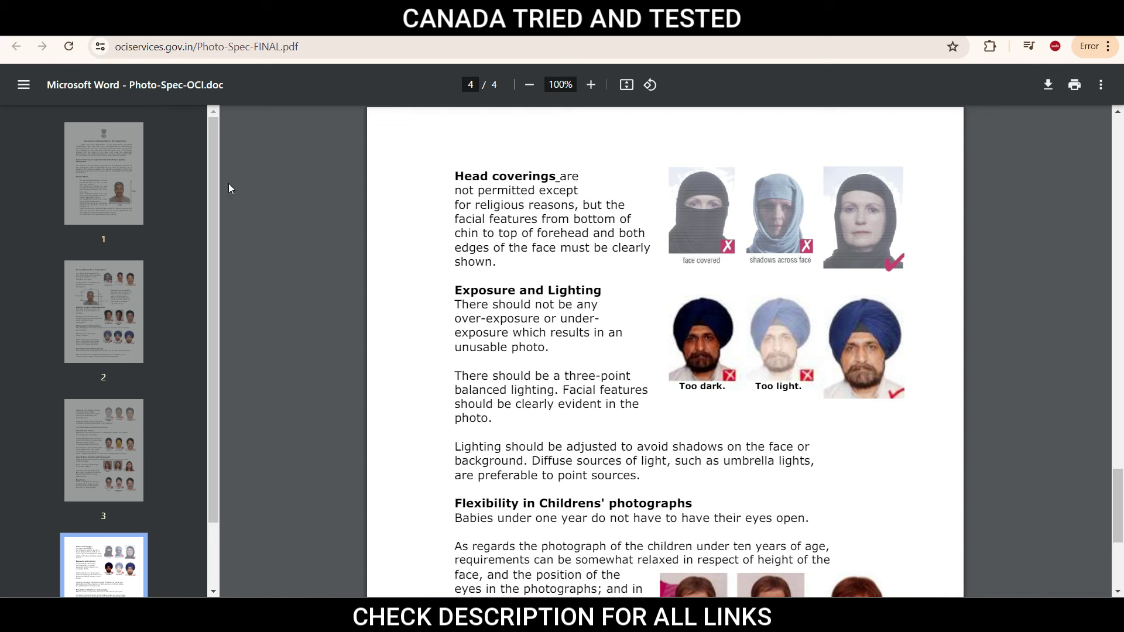
left_click(103, 175)
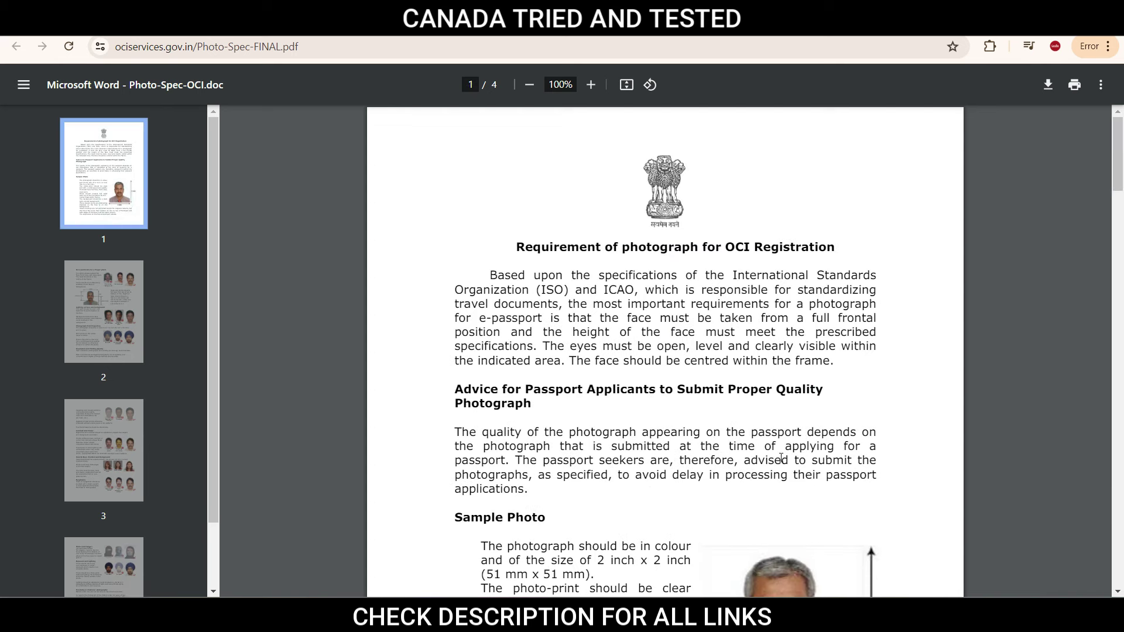
scroll(781, 458, "down", 5)
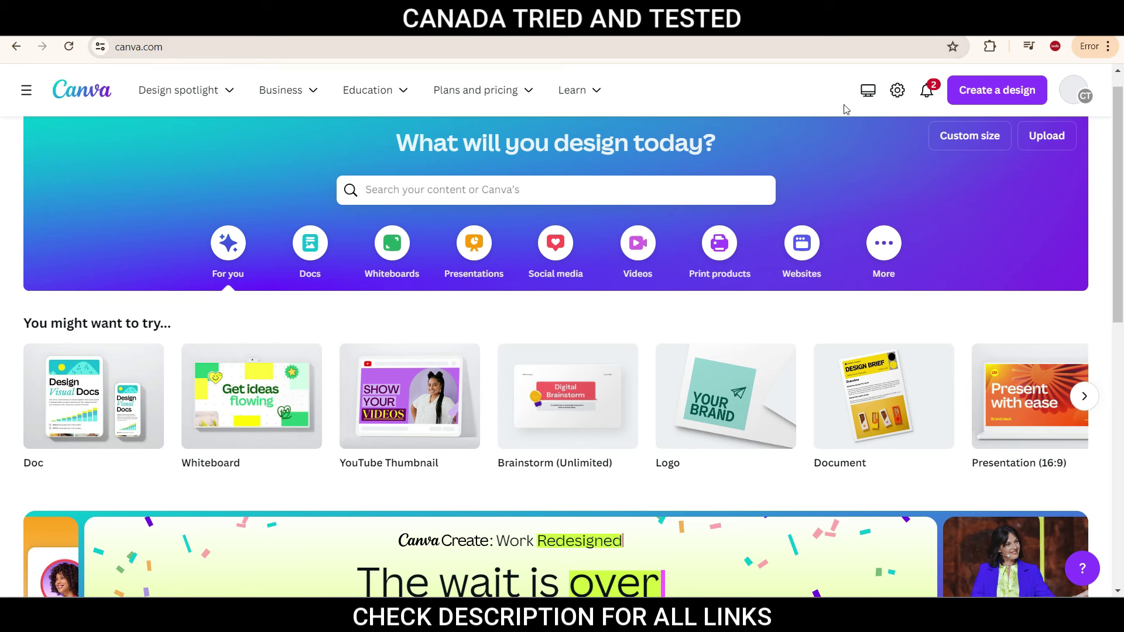
Start a custom-size Canva design of 2 × 2 inches.
left_click(967, 100)
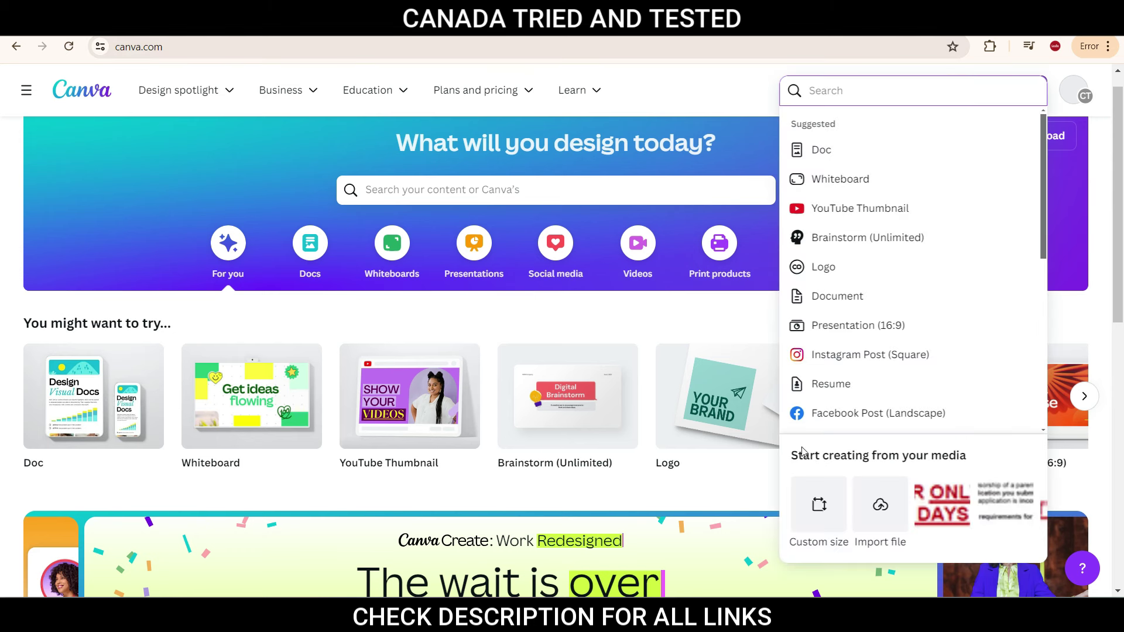
left_click(810, 502)
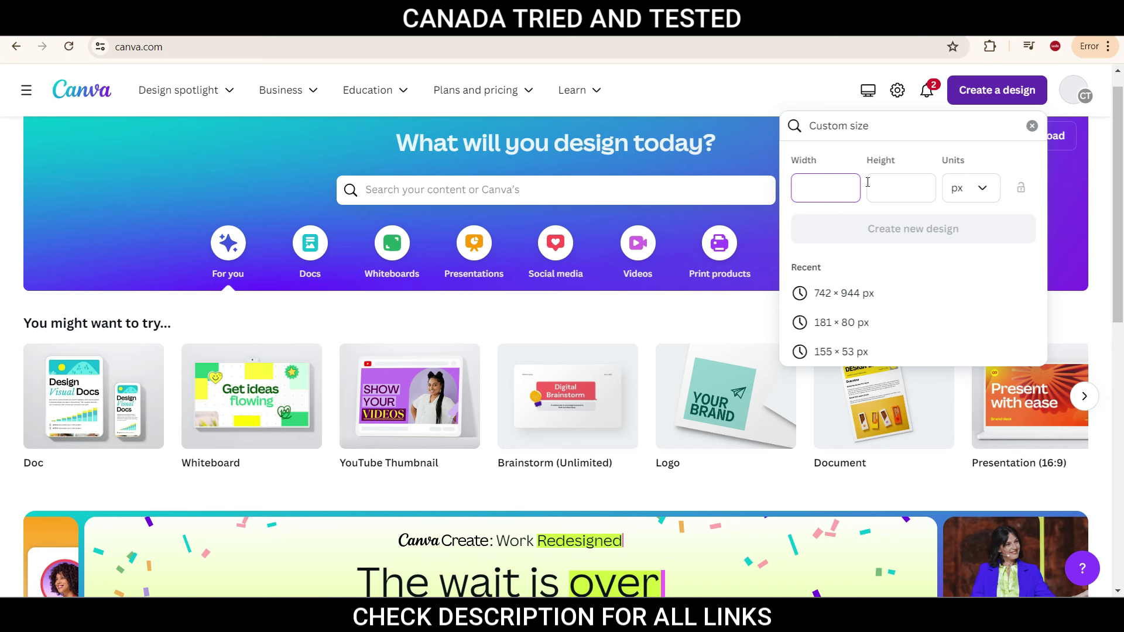
left_click(983, 192)
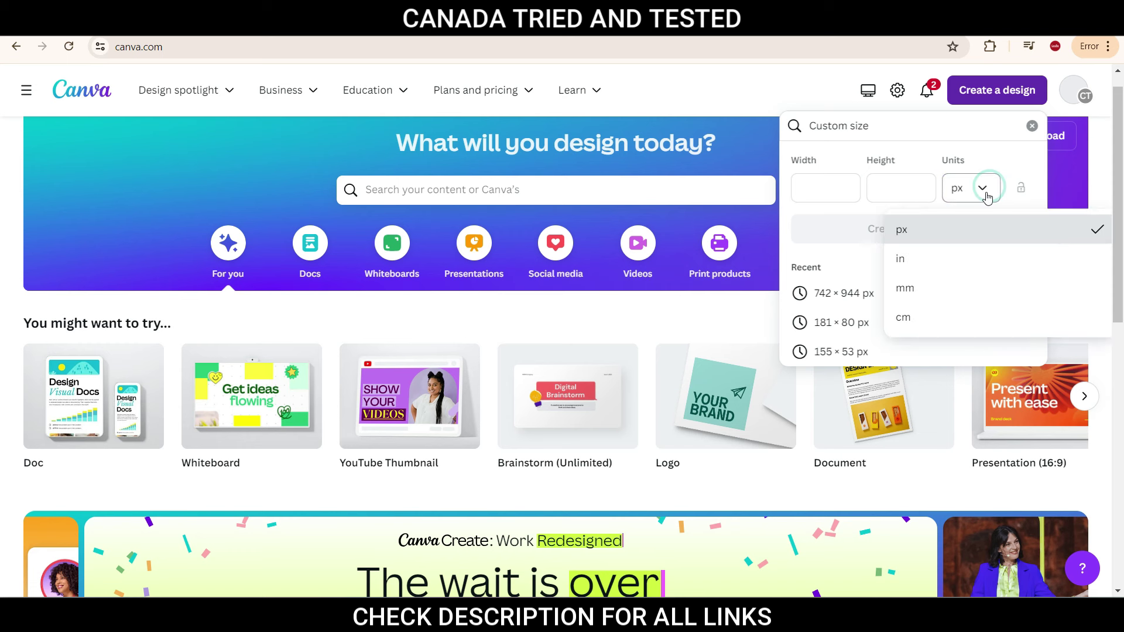
left_click(932, 268)
left_click(811, 190)
type("2")
left_click(875, 182)
type("2")
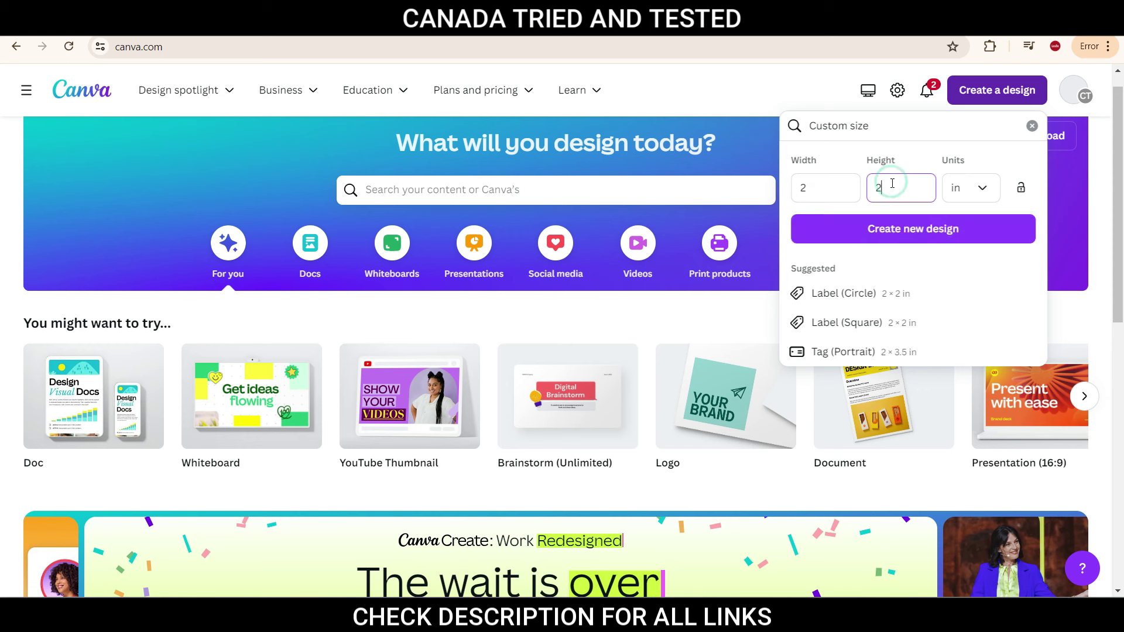
Convert the size to millimetres, set it to 51 × 51 mm, and create the design.
left_click(979, 189)
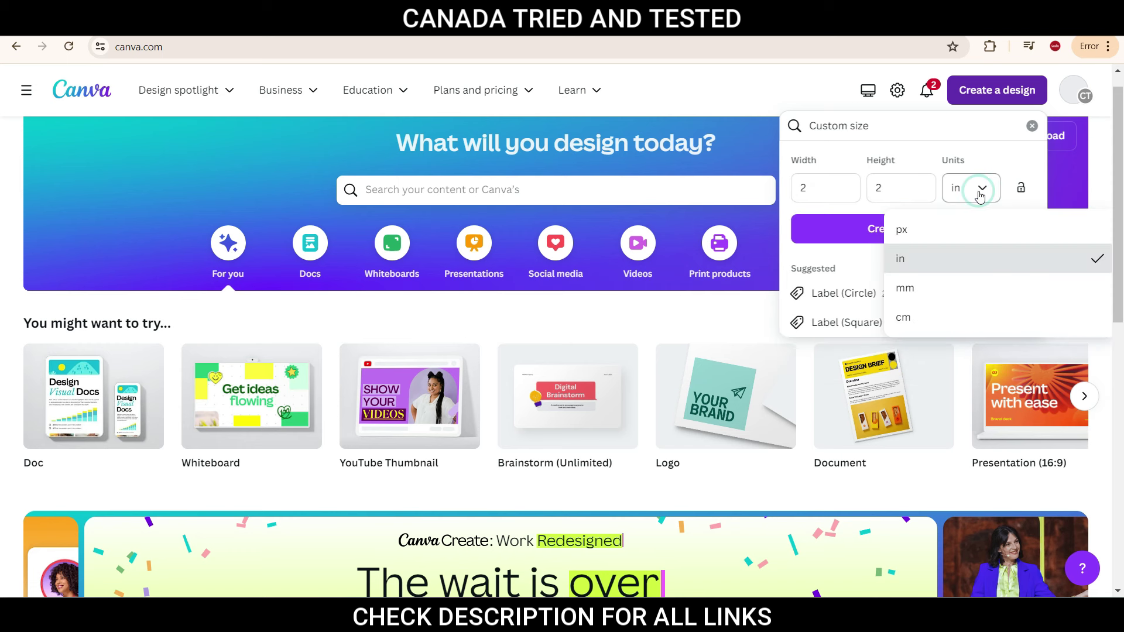
left_click(951, 300)
left_click(827, 188)
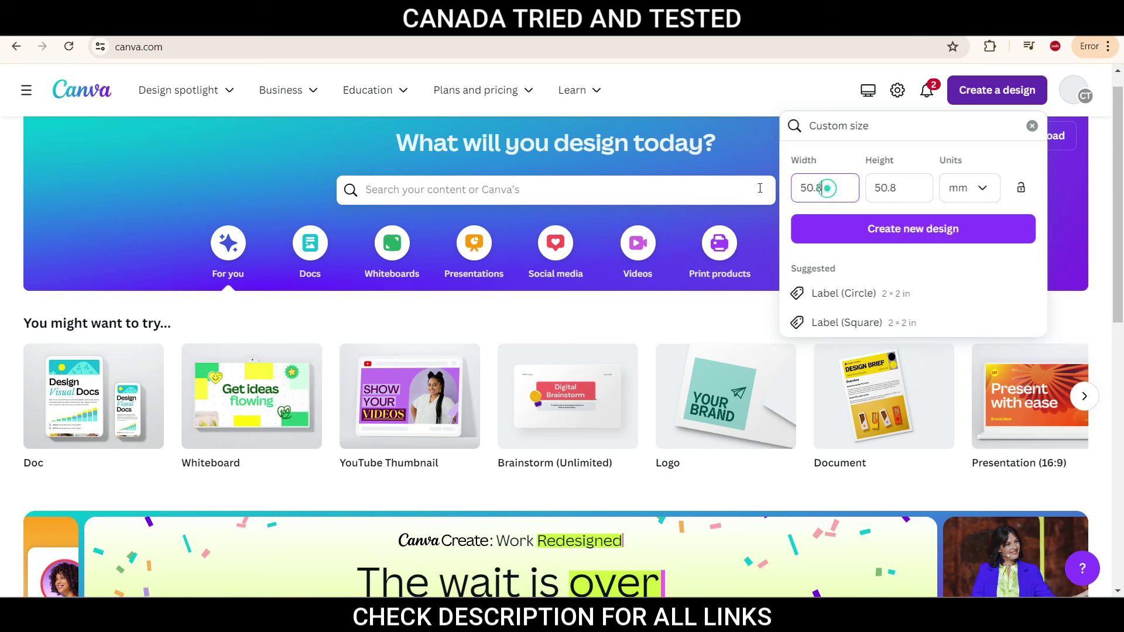
type("51")
left_click(901, 186)
type("51")
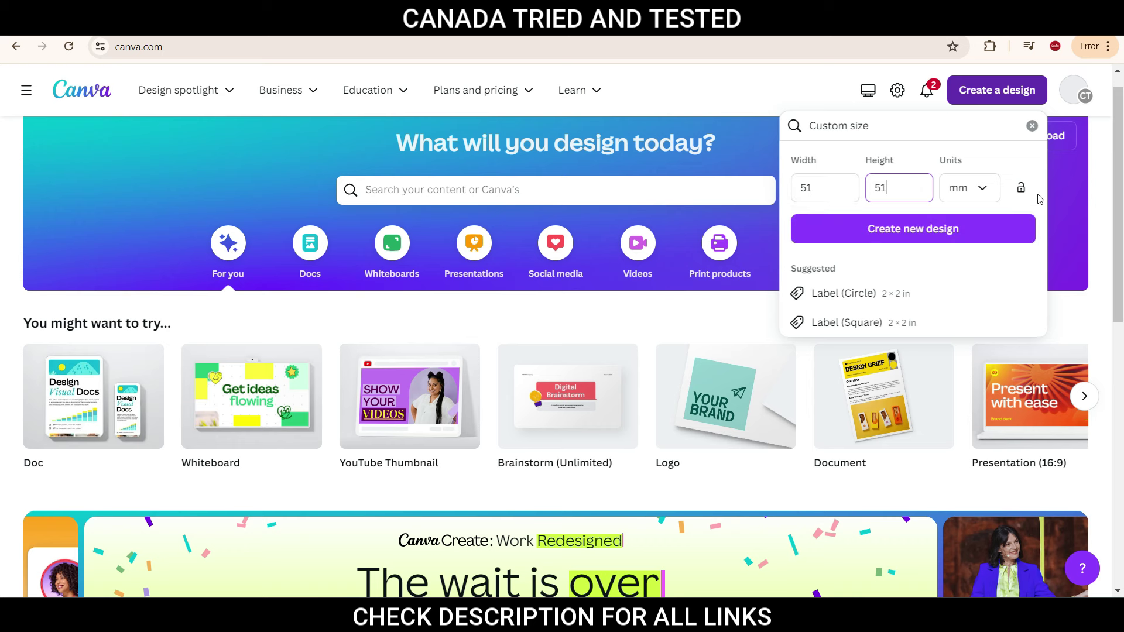
left_click(917, 243)
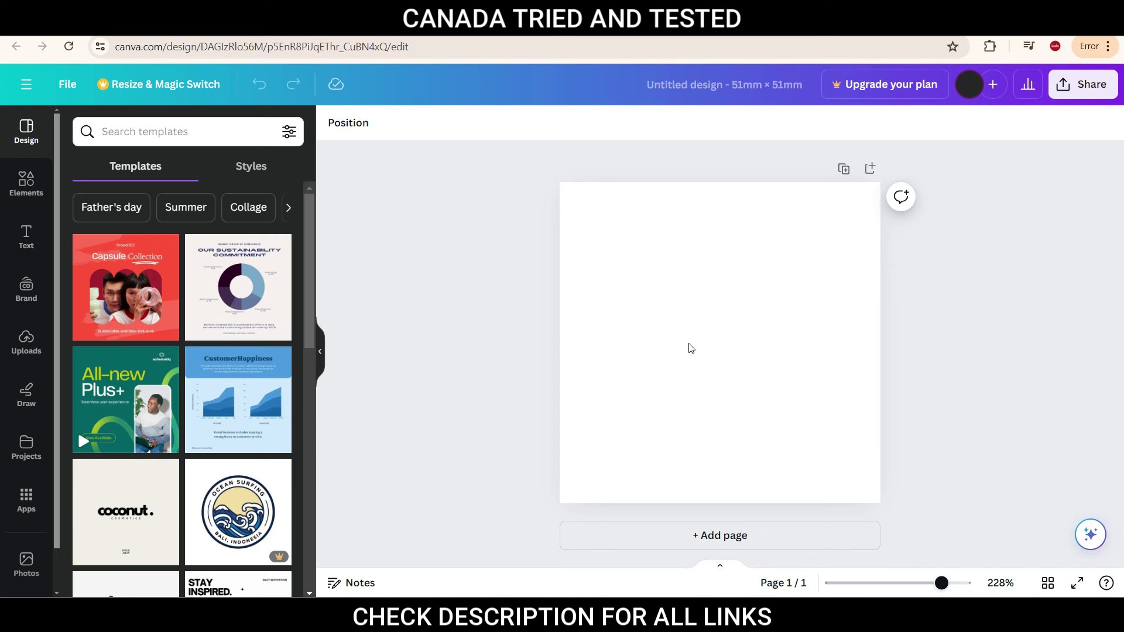
Drop the passport photo onto the page and stretch it to fill the square, face centred.
left_click_drag(689, 347, 675, 287)
left_click_drag(704, 360, 615, 275)
left_click_drag(715, 344, 879, 527)
left_click_drag(559, 173, 540, 153)
left_click_drag(881, 512, 884, 513)
left_click_drag(789, 413, 788, 407)
left_click(1028, 353)
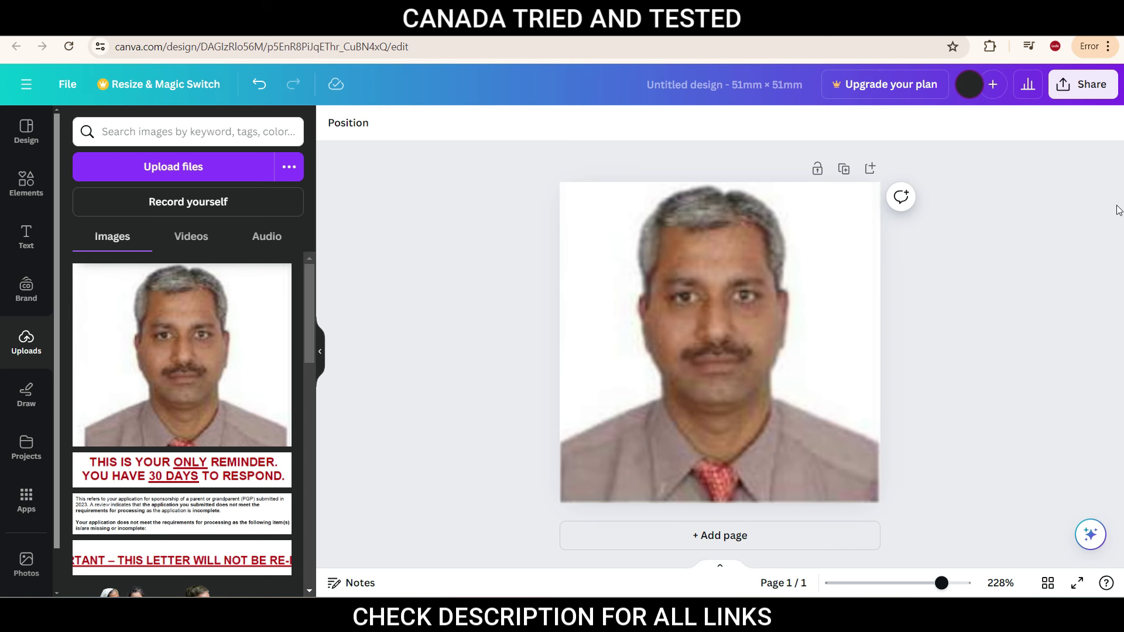
Check the available download file types for the design, then close the download settings.
left_click(1083, 84)
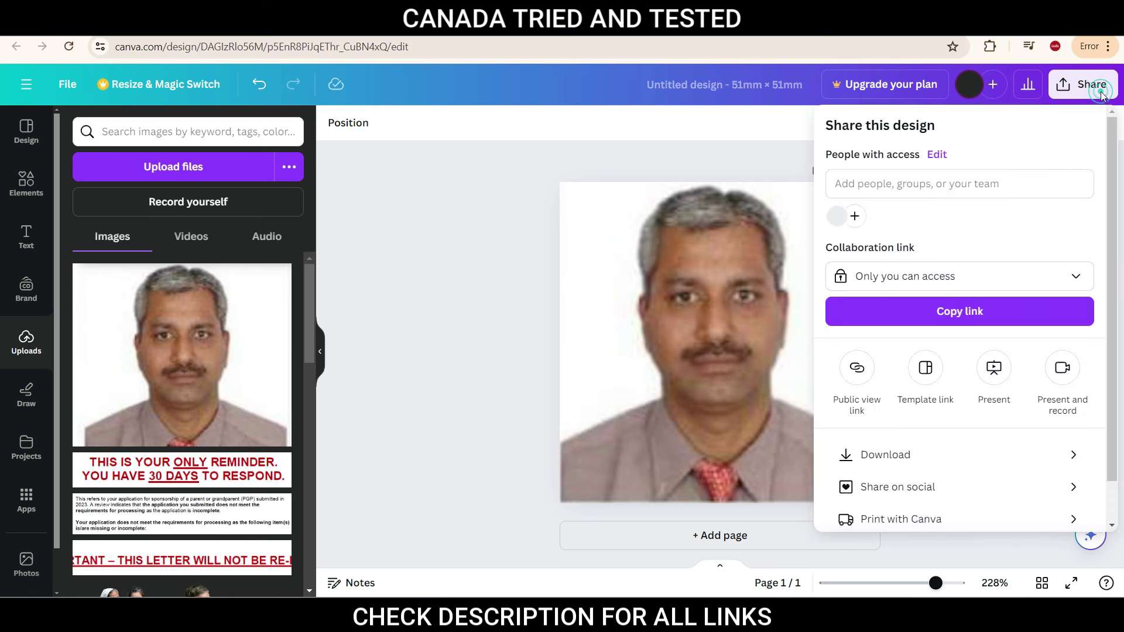
left_click(1063, 456)
left_click(961, 186)
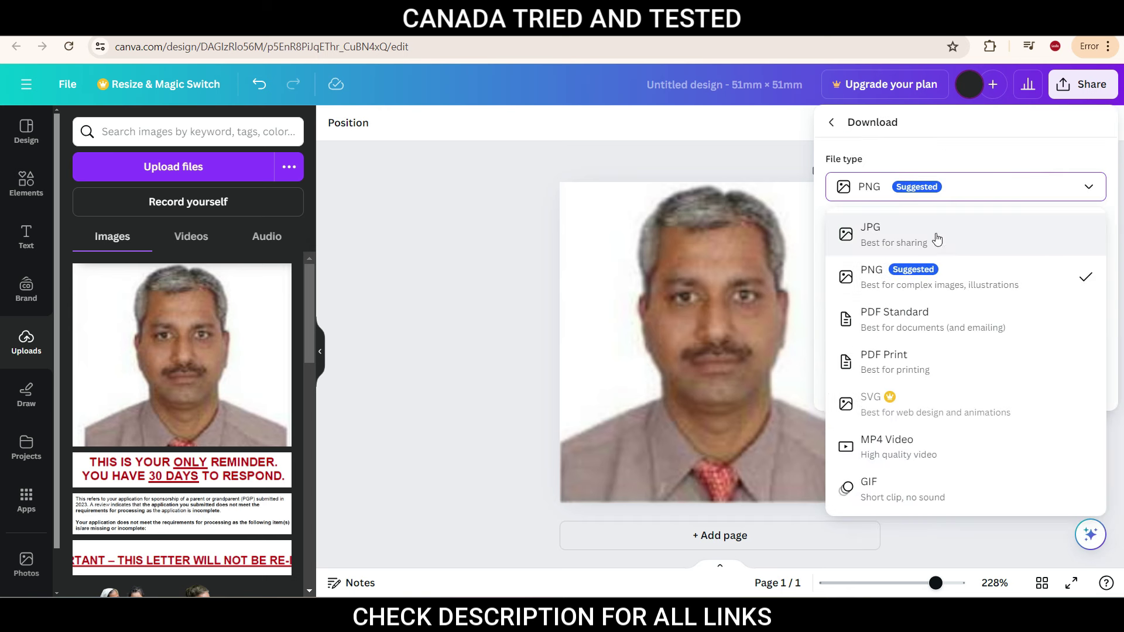
left_click(519, 364)
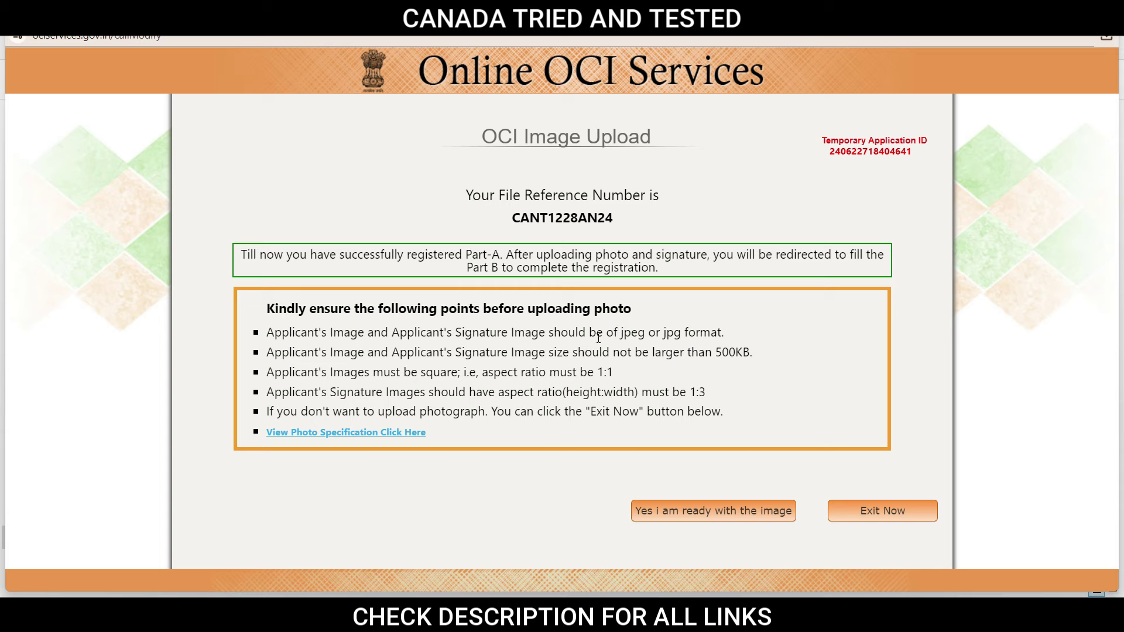
Note the 500KB photo size limit and open Untitled design (12) in Paint.
left_click_drag(653, 354, 756, 357)
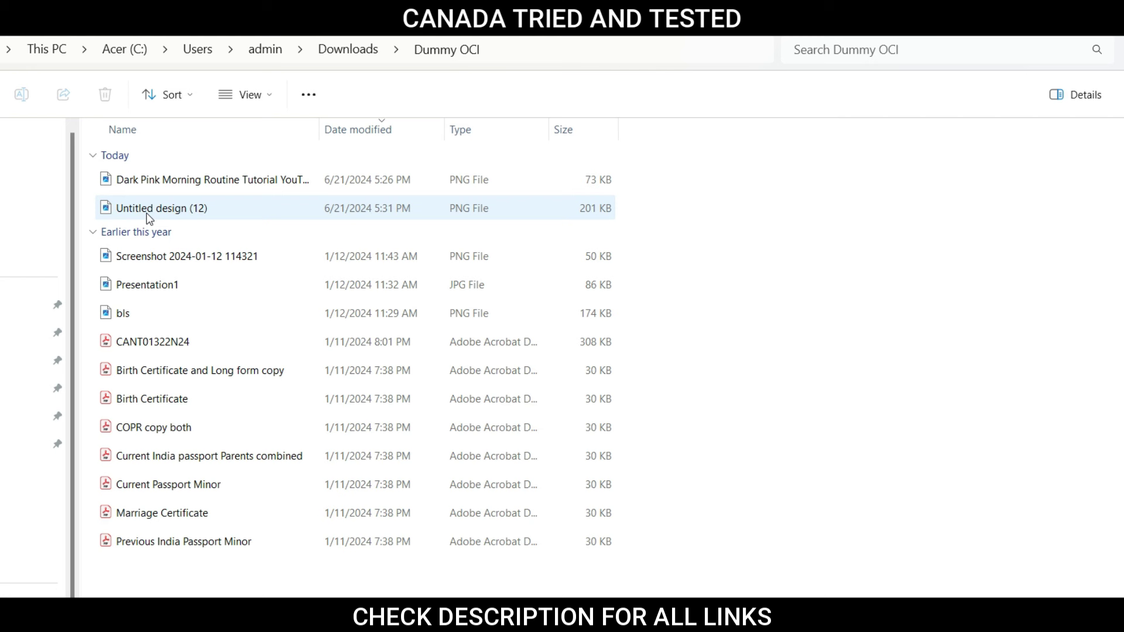
mouse_move(147, 213)
double_click(301, 216)
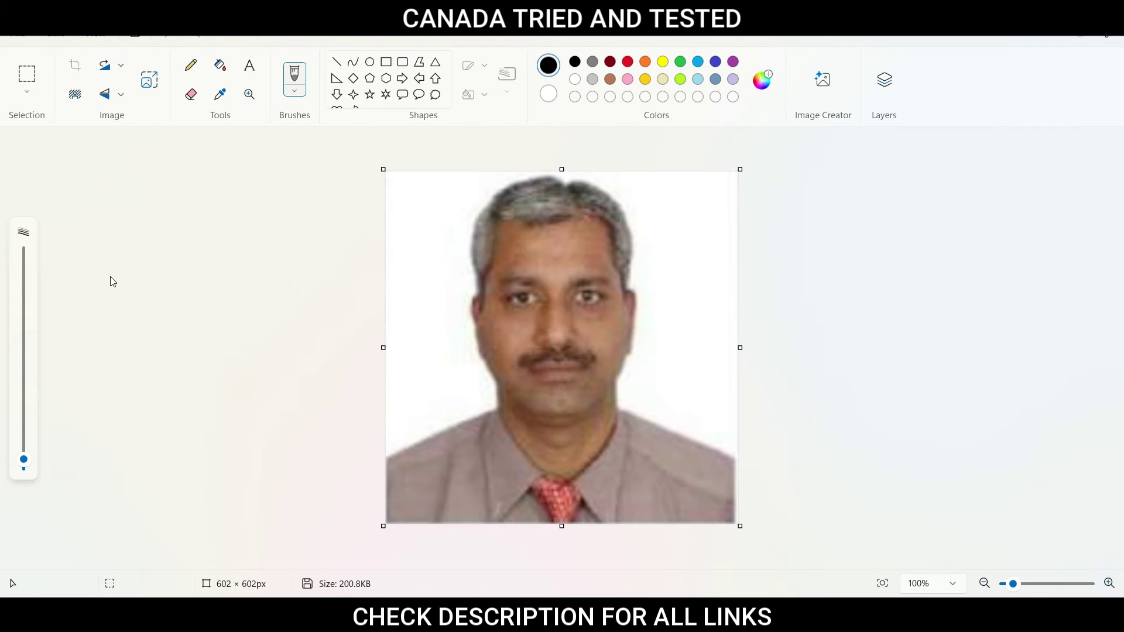
Resize the photo in Paint to 50 percent horizontally and vertically.
left_click(151, 82)
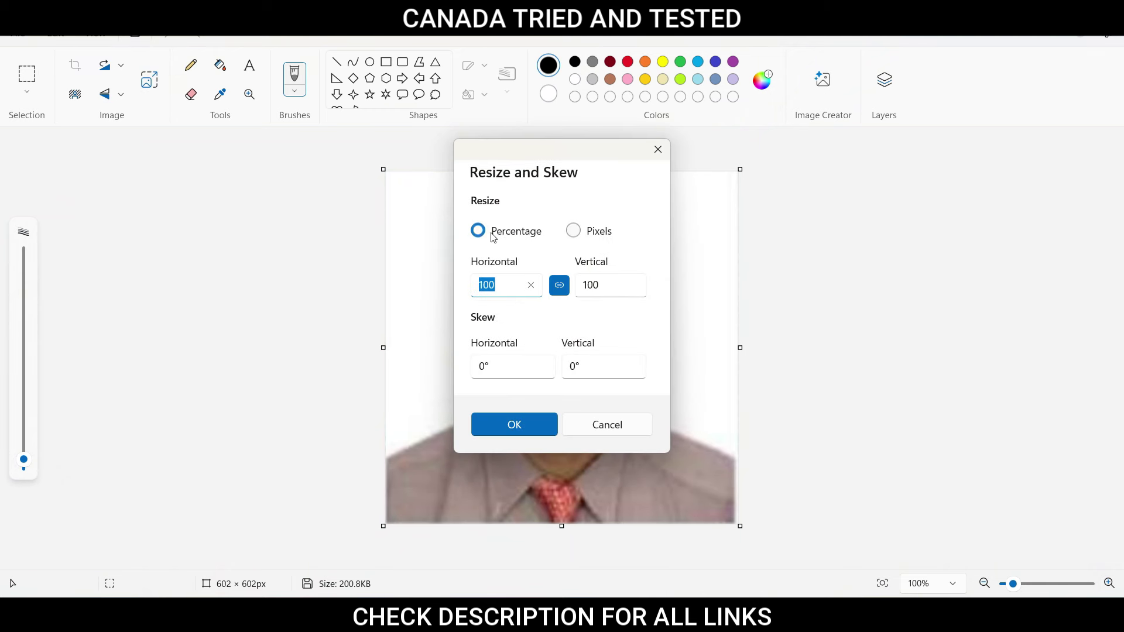
left_click(502, 280)
type("50")
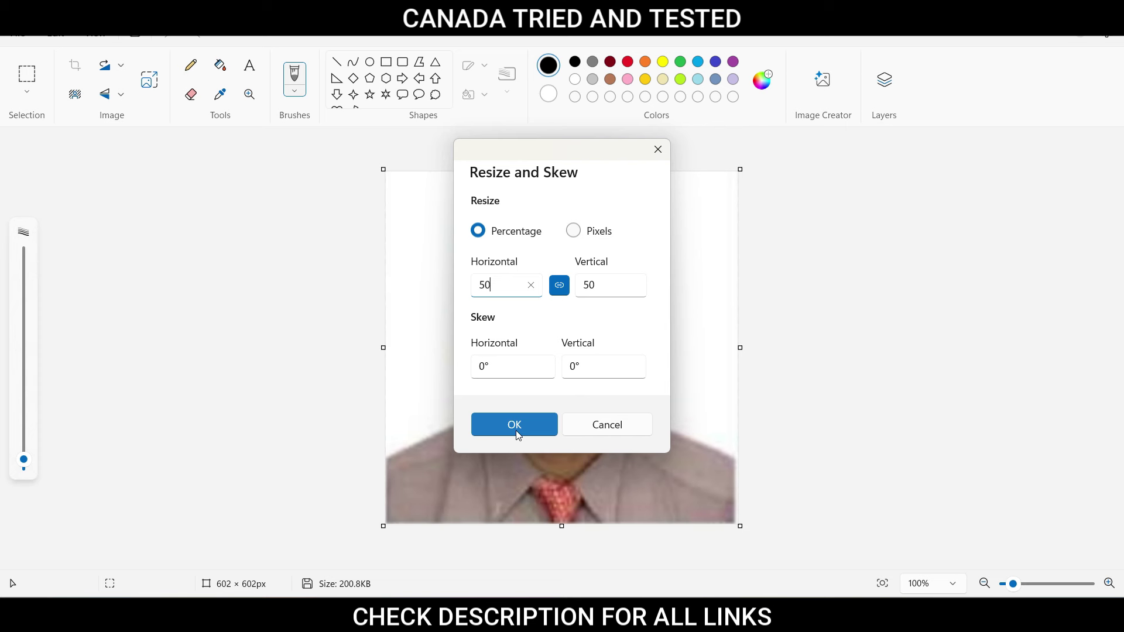
left_click(518, 433)
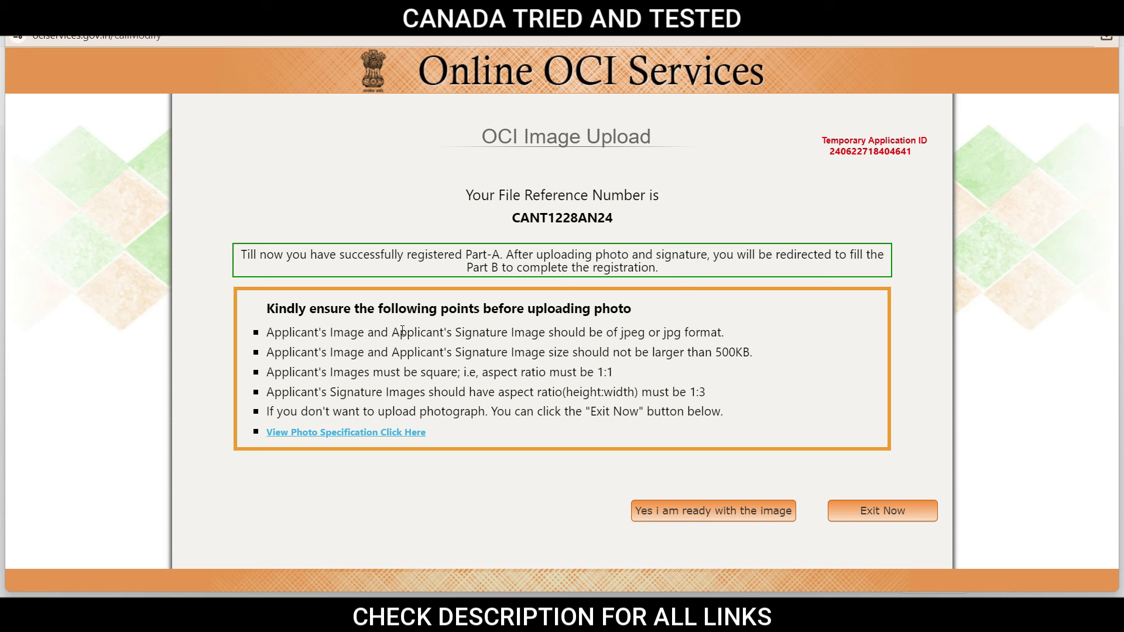
Highlight the 'jpeg or jpg format' photo rule, then clear the highlight.
left_click_drag(622, 333, 739, 334)
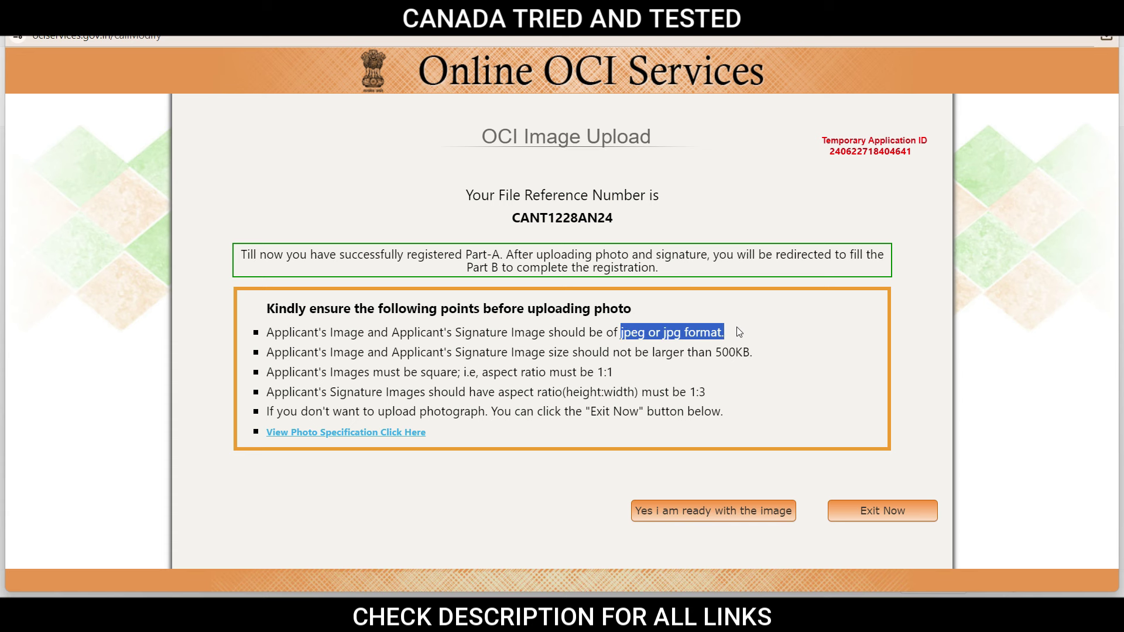
left_click(686, 330)
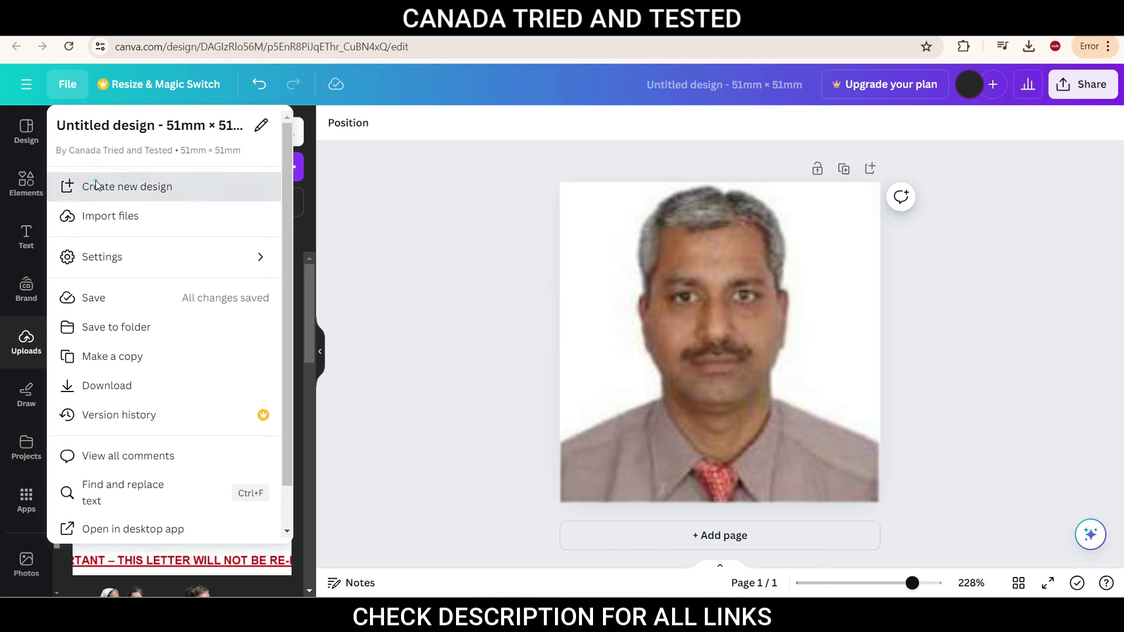
Create a new 3 in × 1 in custom-size Canva design and place the uploaded signature image on it.
left_click(97, 187)
left_click(99, 158)
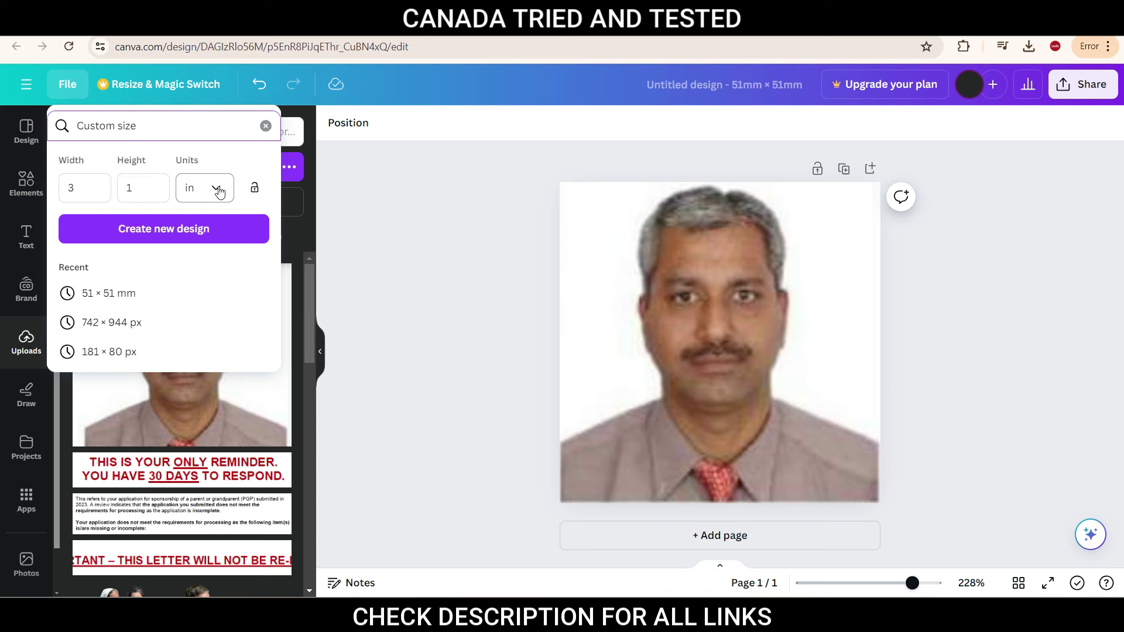
left_click(154, 228)
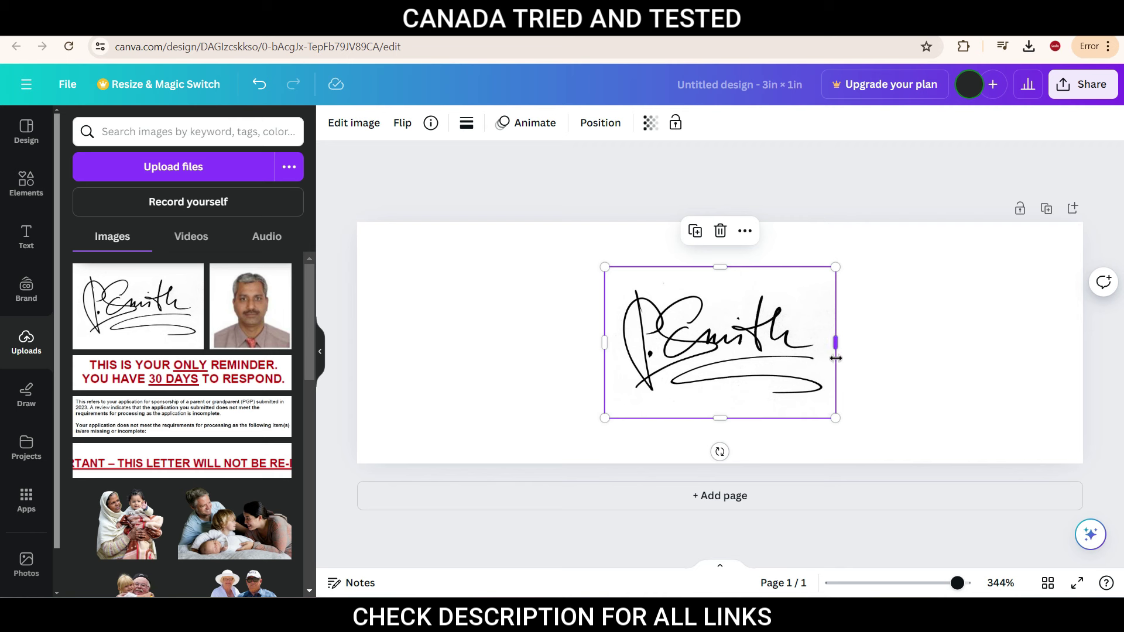
Resize and position the signature image so it fits within the 3 × 1 in page.
left_click(733, 345)
mouse_move(771, 366)
left_mouse_down()
mouse_move(526, 338)
mouse_move(526, 314)
left_mouse_up()
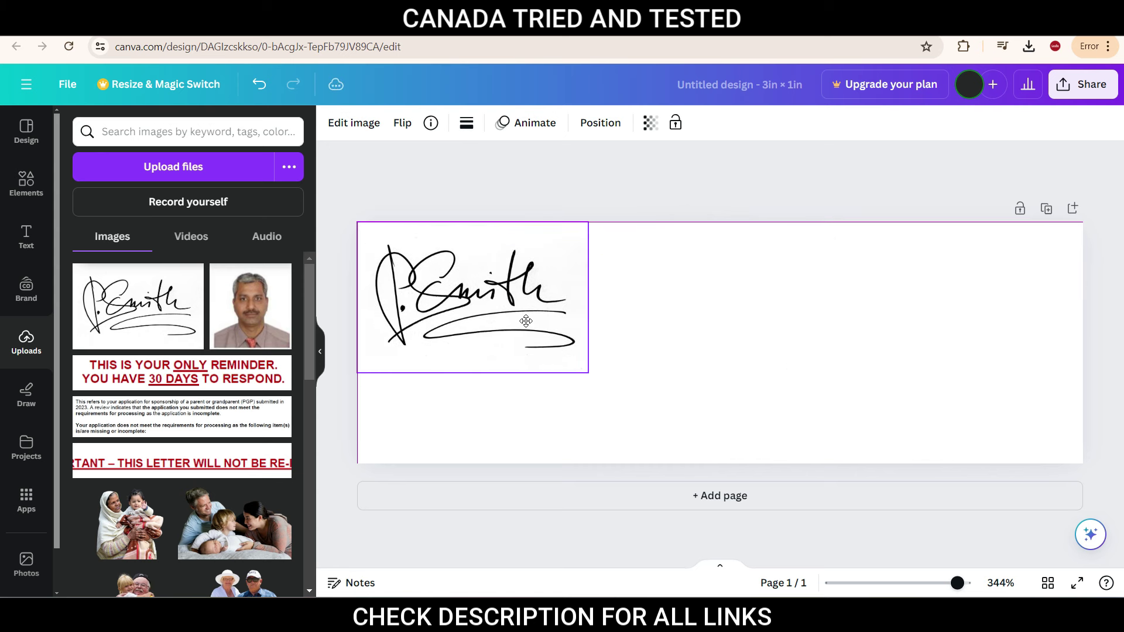
left_click_drag(589, 371, 759, 391)
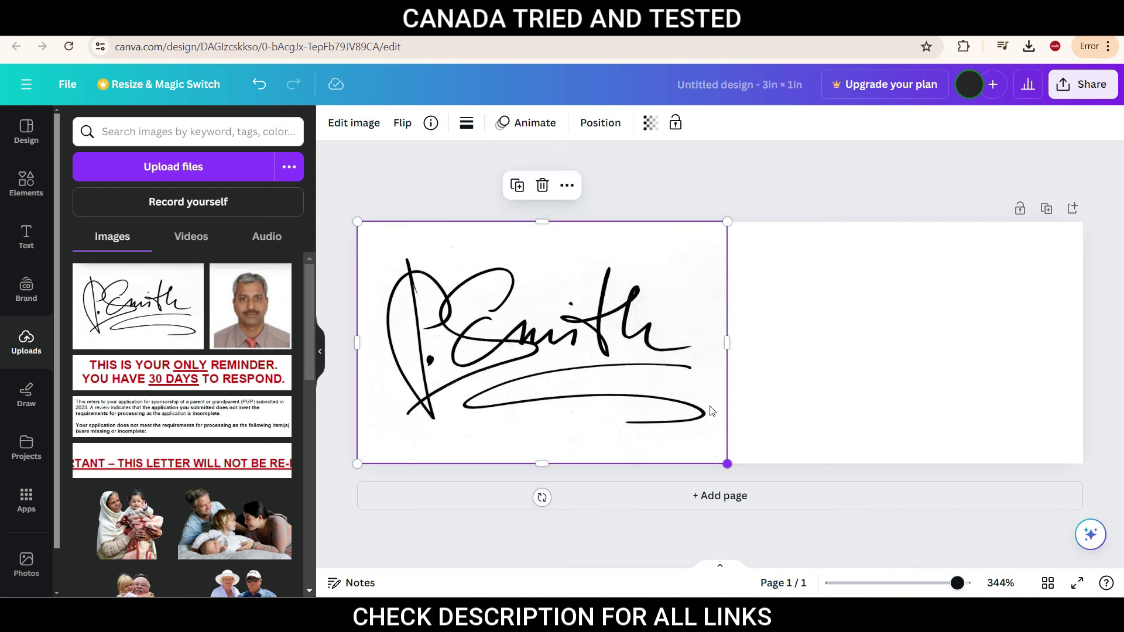
left_click_drag(622, 381, 787, 375)
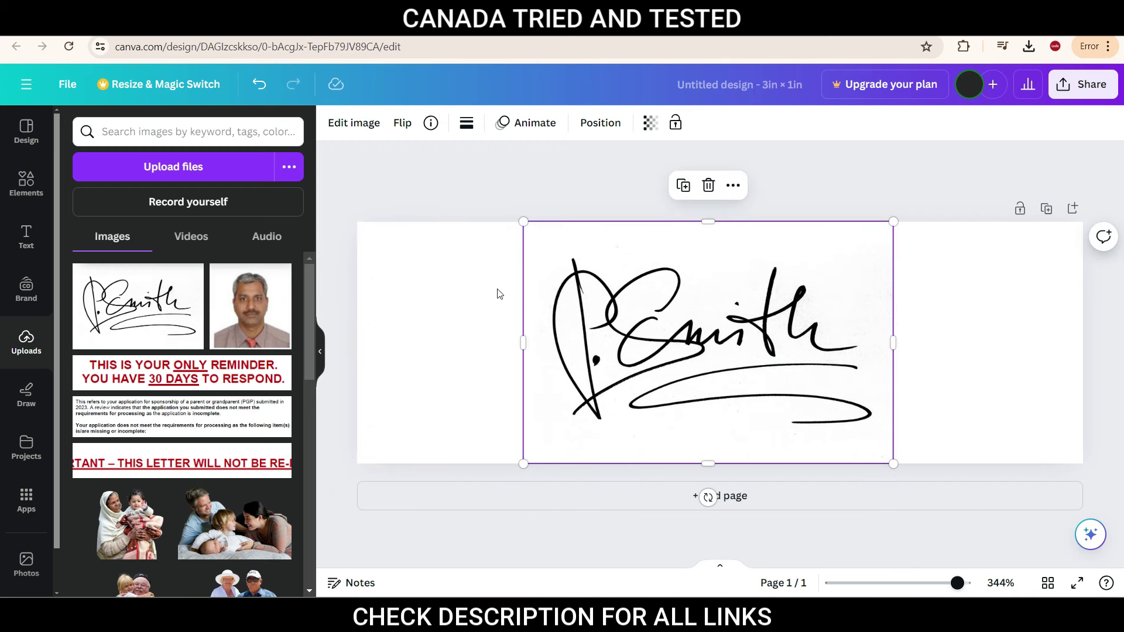
mouse_move(525, 223)
left_mouse_down()
mouse_move(431, 150)
mouse_move(496, 270)
left_mouse_up()
left_click_drag(736, 384, 747, 383)
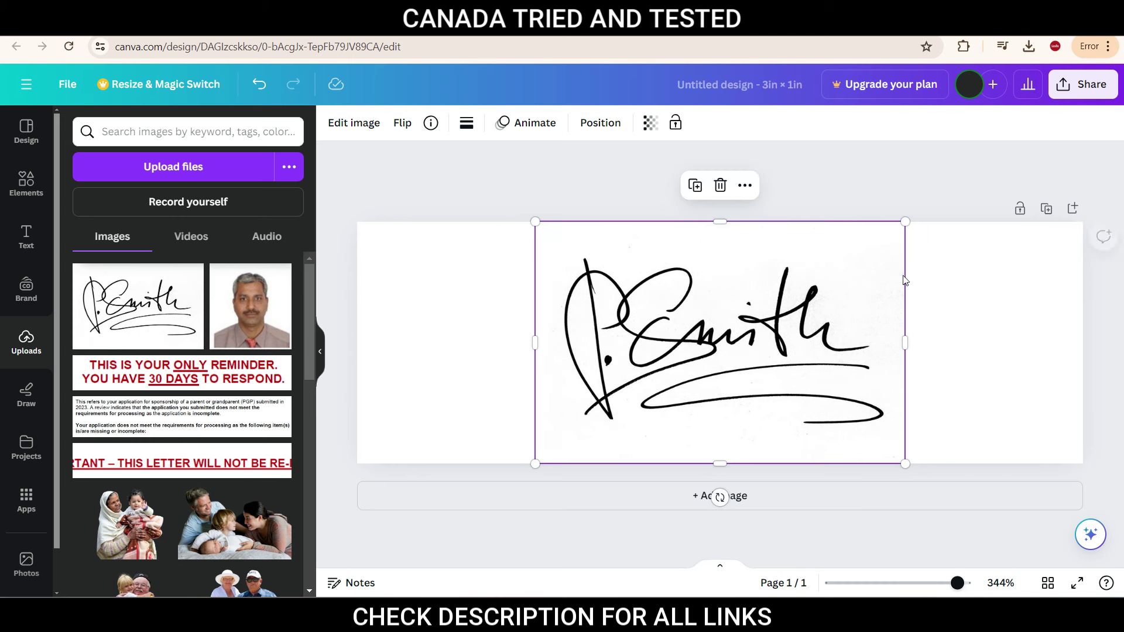
left_click(938, 210)
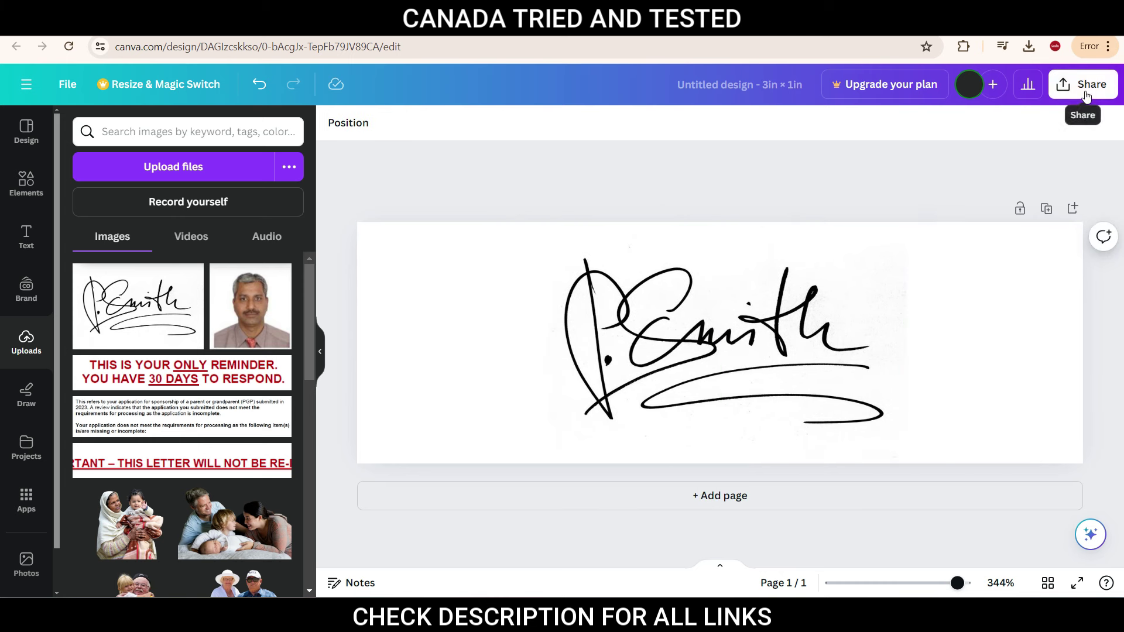
Download the signature design as a JPG file.
left_click(1086, 96)
left_click(945, 466)
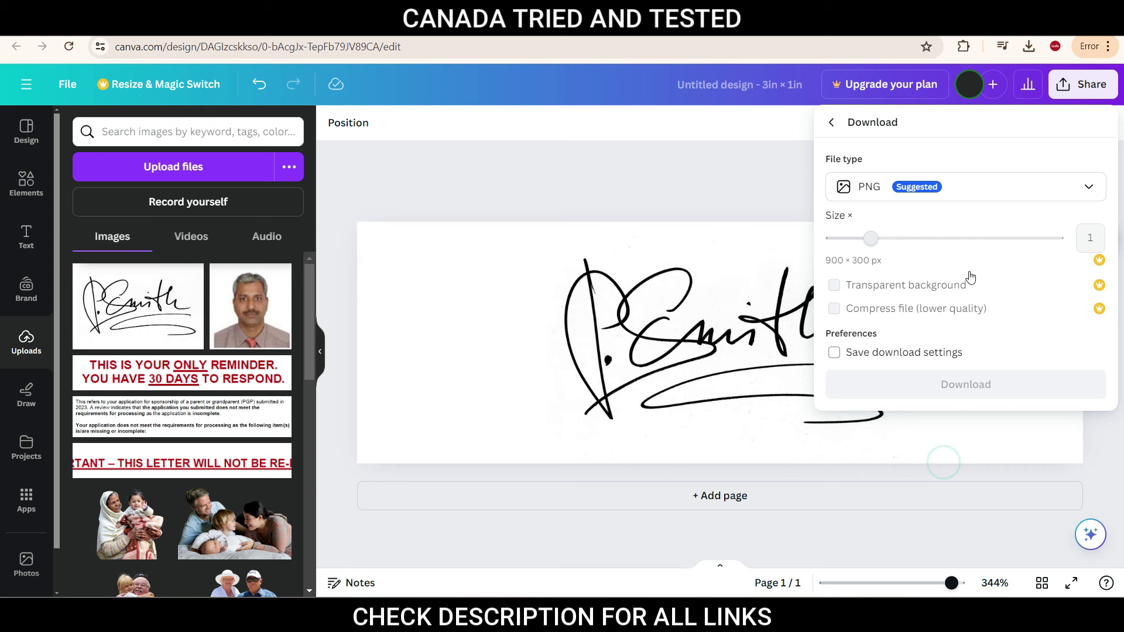
left_click(1085, 193)
left_click(930, 241)
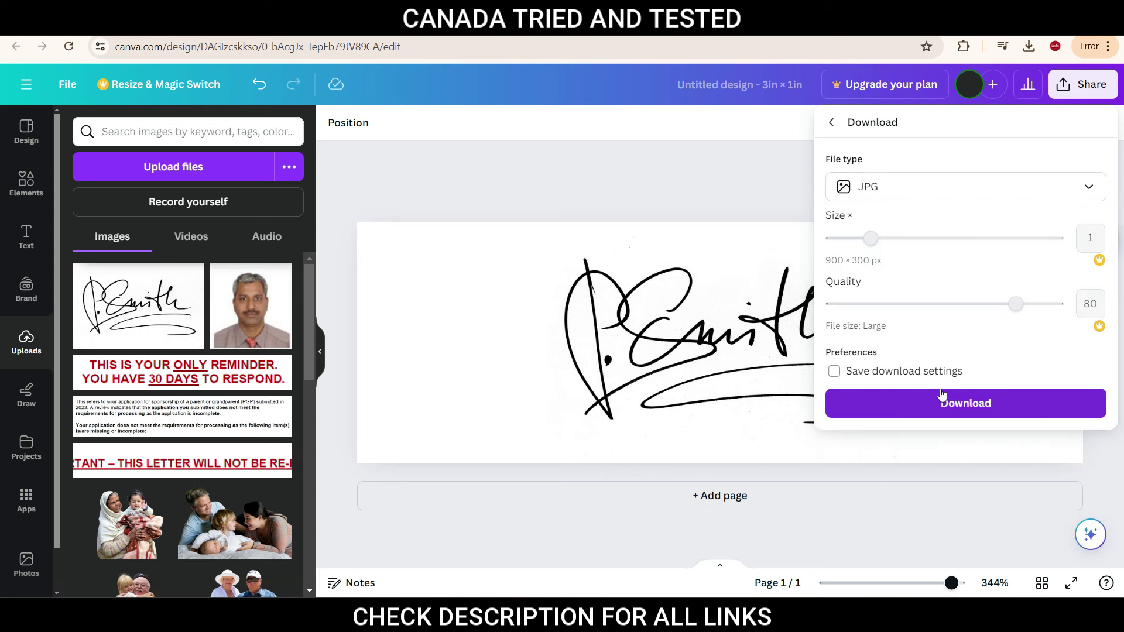
left_click(943, 395)
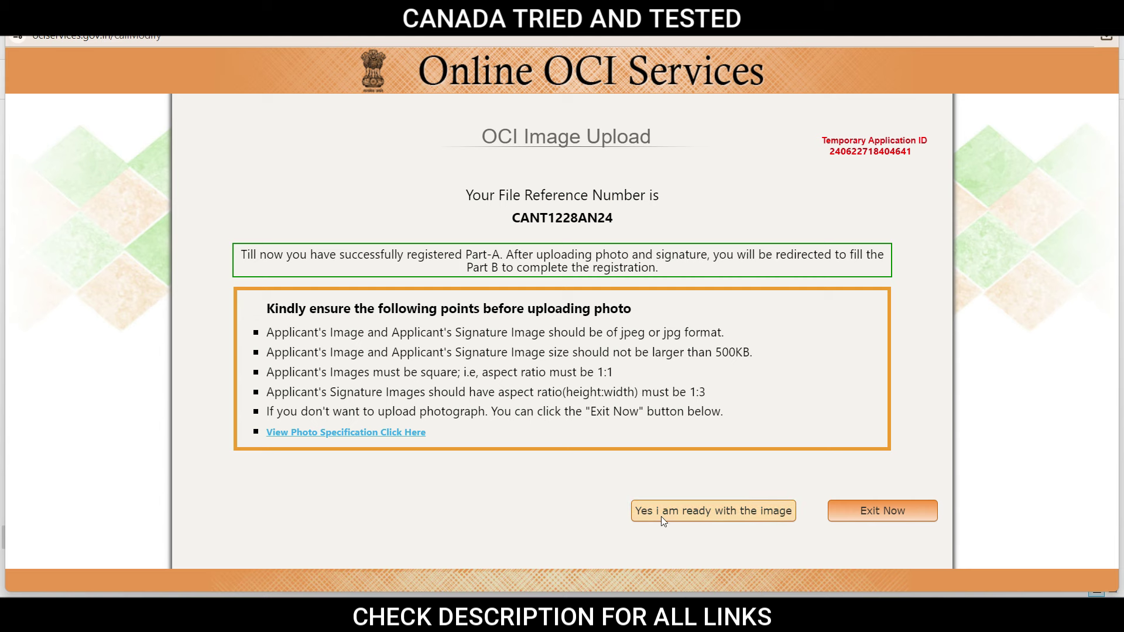
On the upload page, choose the applicant's photo file and crop it to cover the whole photo.
left_click(696, 516)
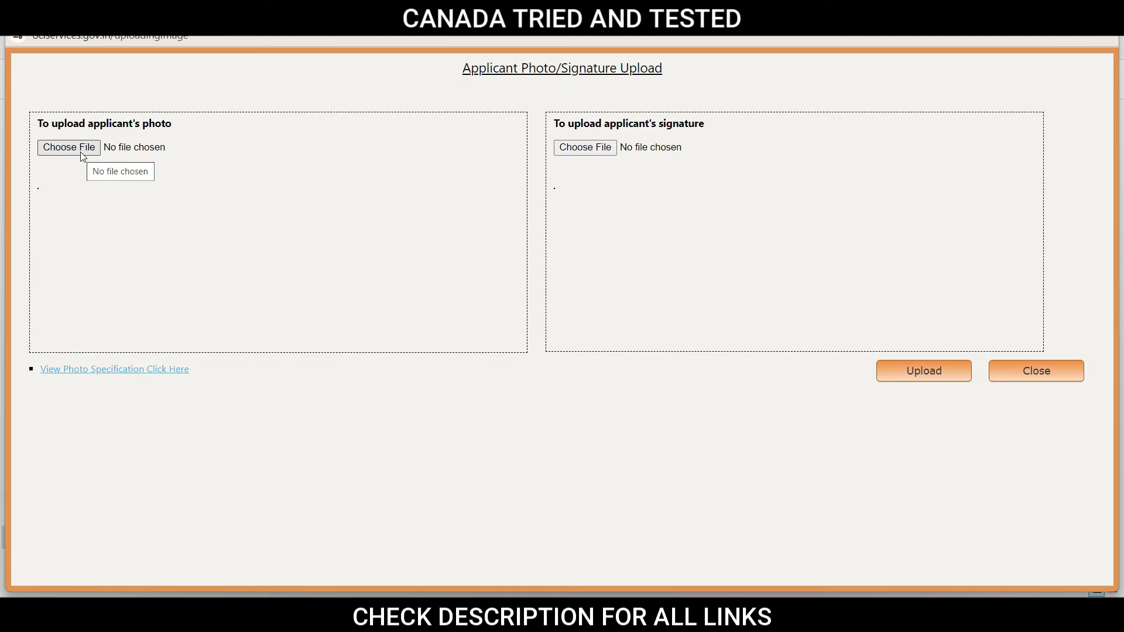
left_click(82, 151)
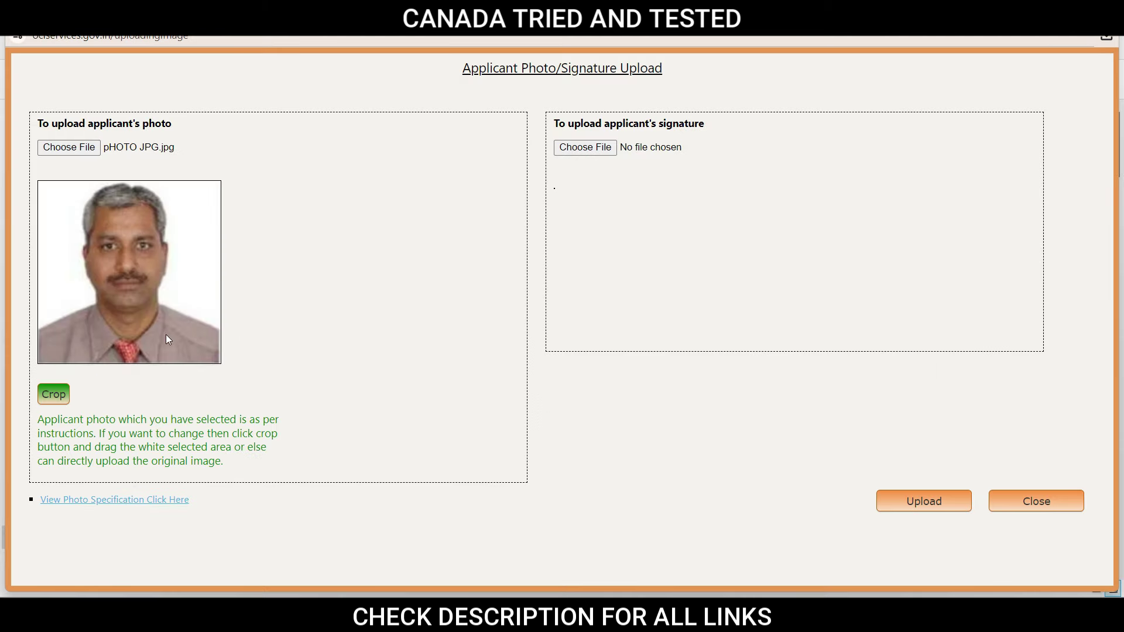
left_click(54, 401)
left_click(54, 394)
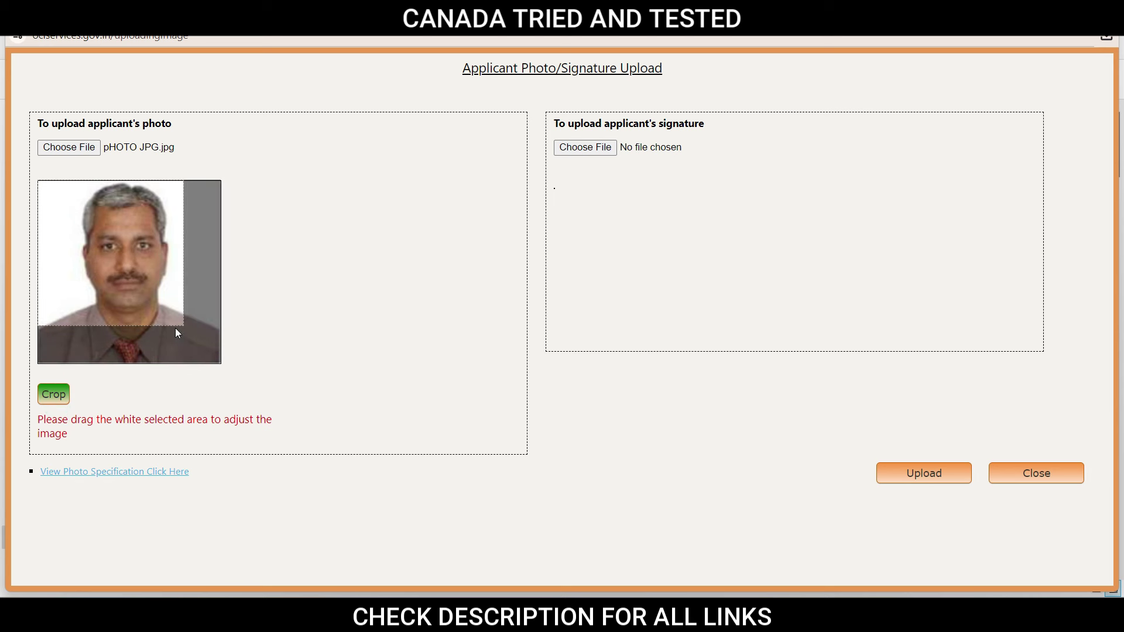
left_click_drag(182, 324, 229, 375)
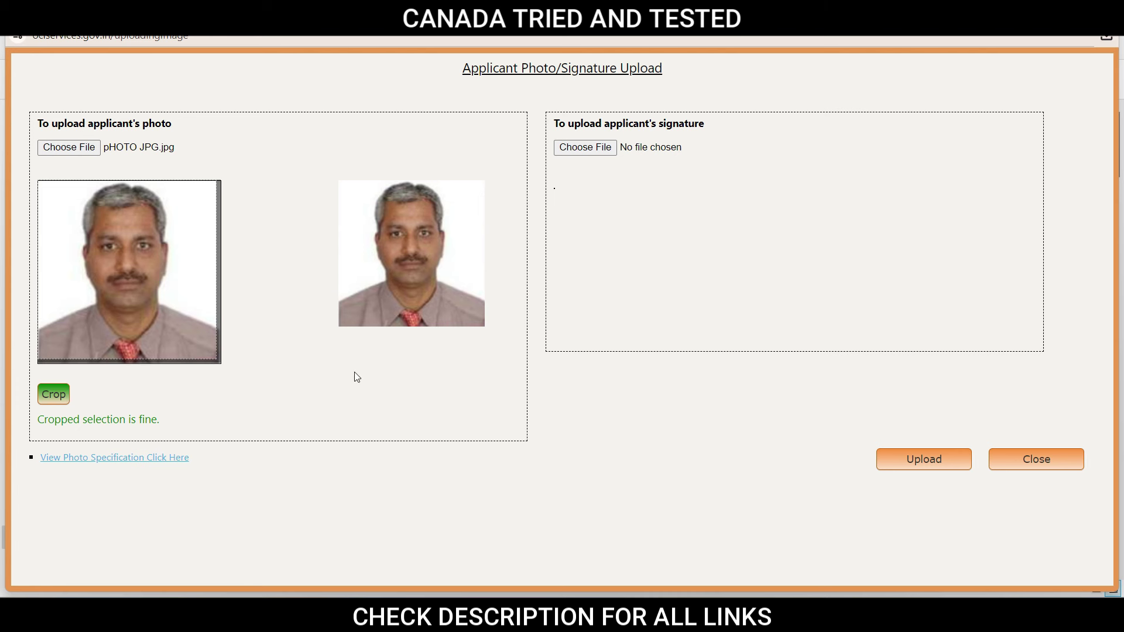
Choose the signature JPG and set its crop selection.
left_click(601, 153)
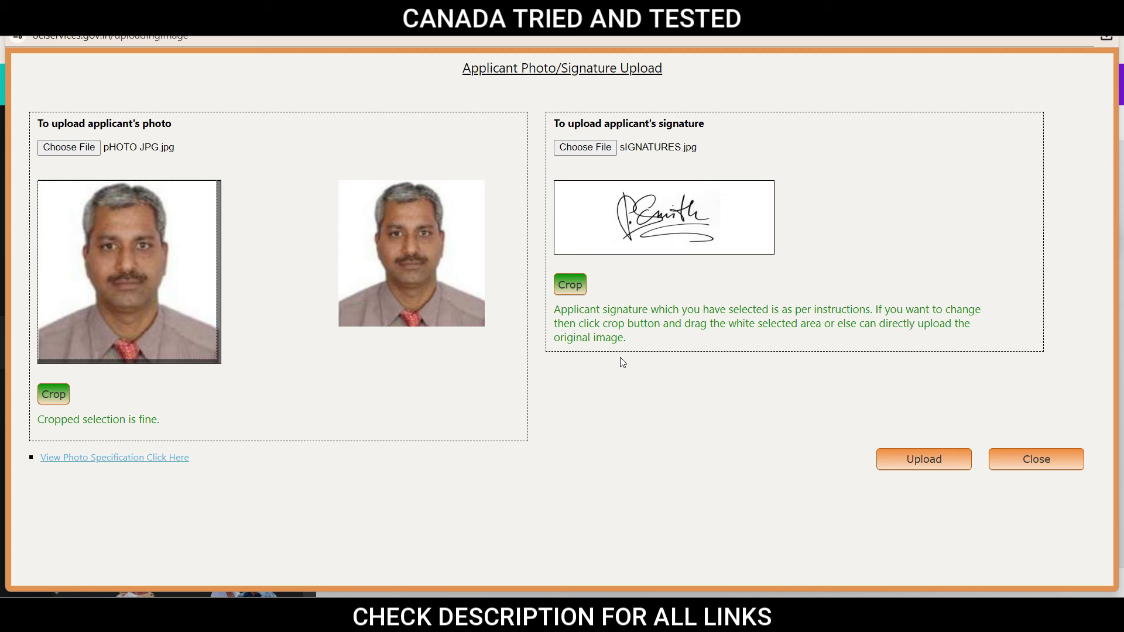
left_click(572, 290)
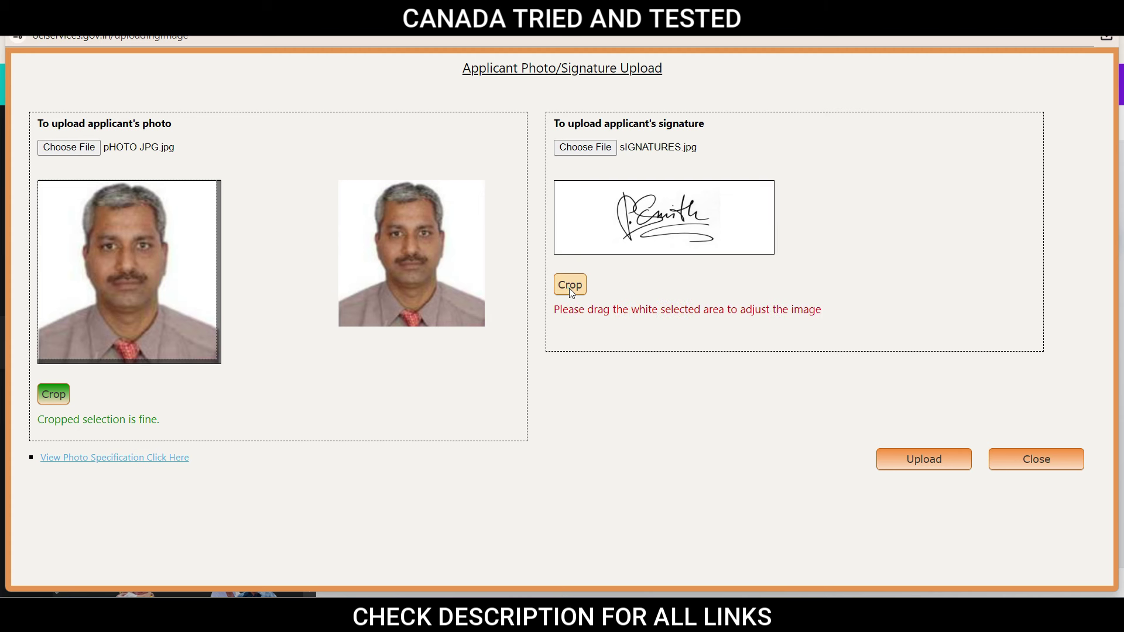
left_click(753, 243)
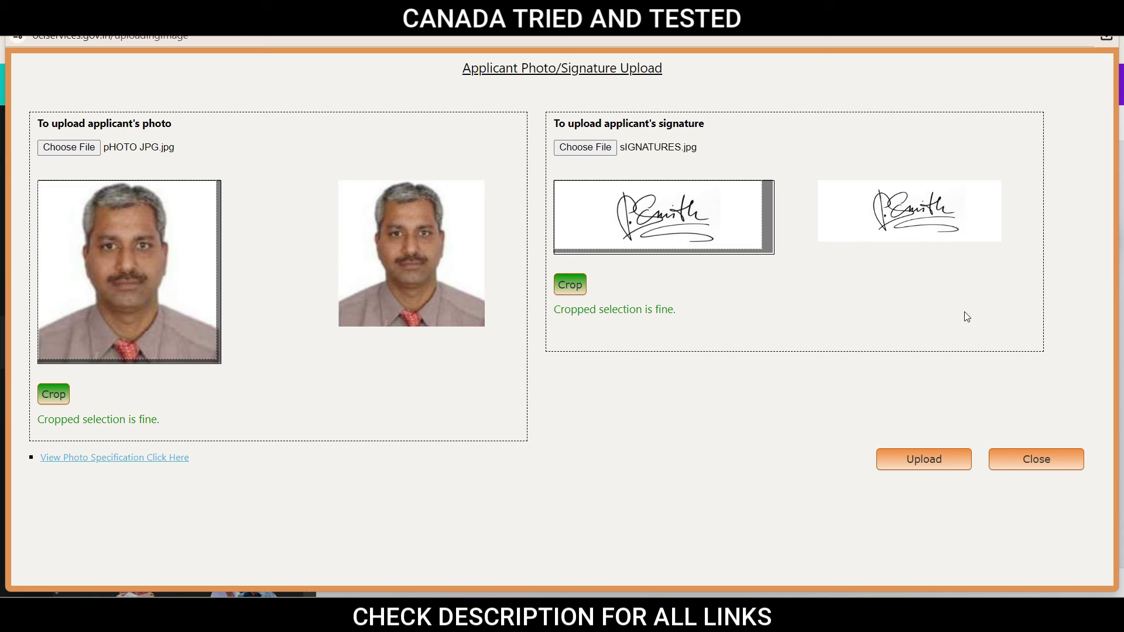
Upload the cropped photo and signature, confirm the upload, and scroll to Proceed To Part-B.
left_click(926, 468)
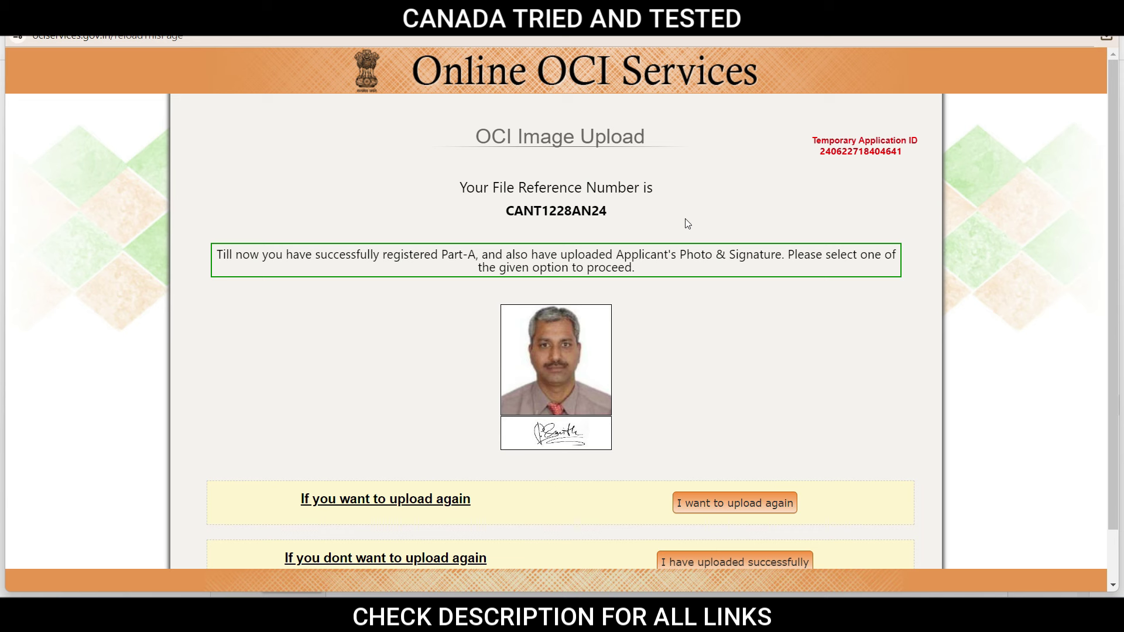
scroll(622, 467, "down", 1)
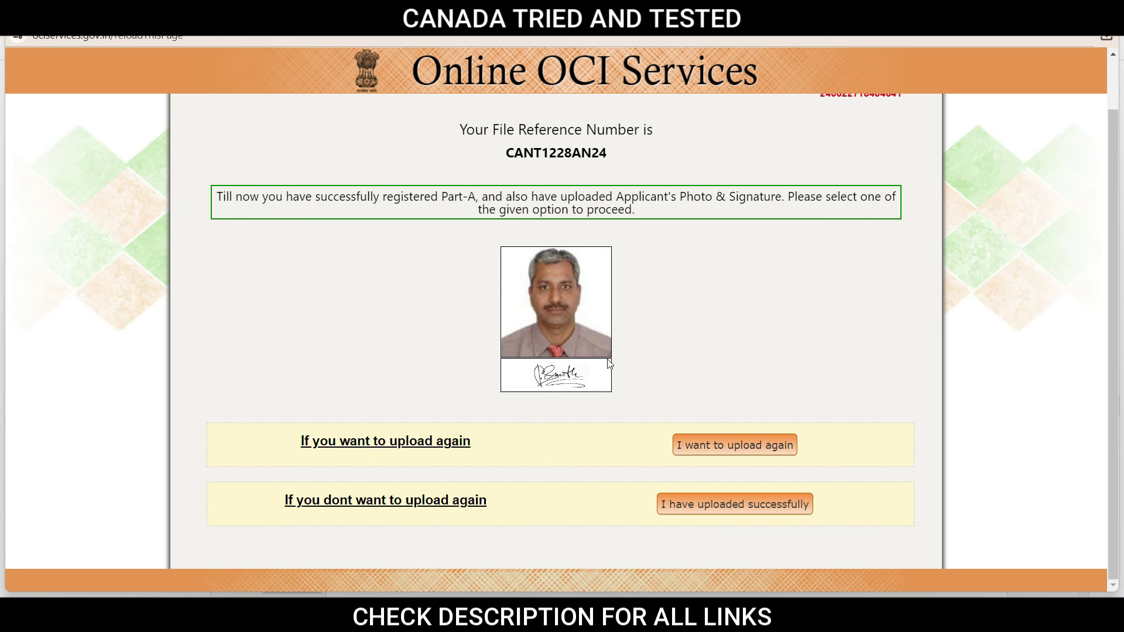
left_click(758, 507)
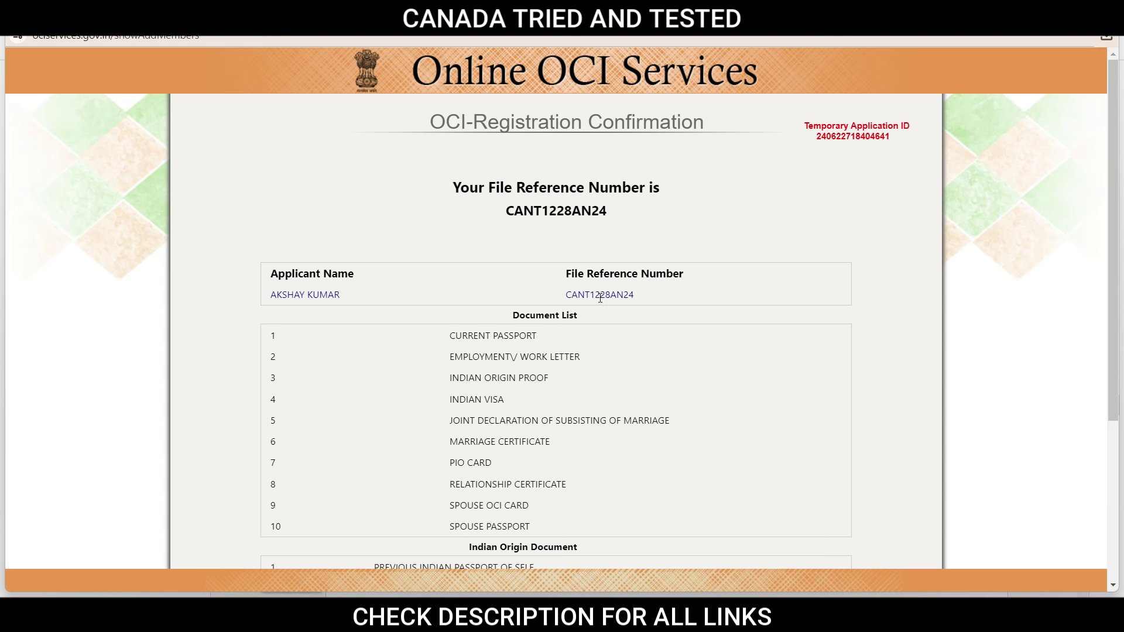
scroll(600, 298, "down", 2)
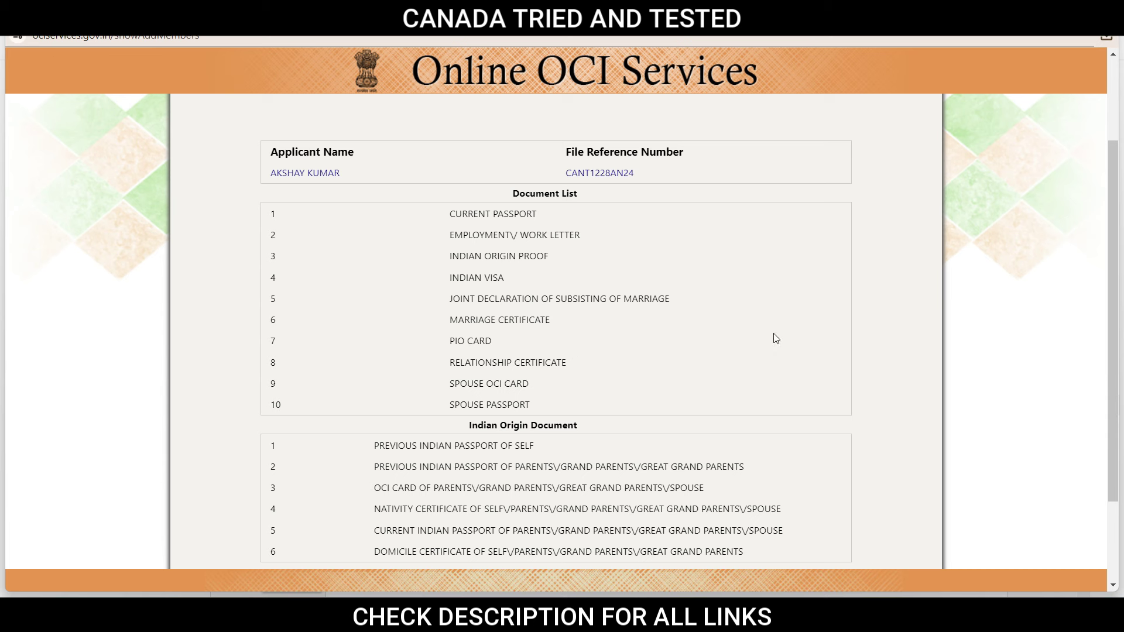
scroll(1099, 222, "down", 2)
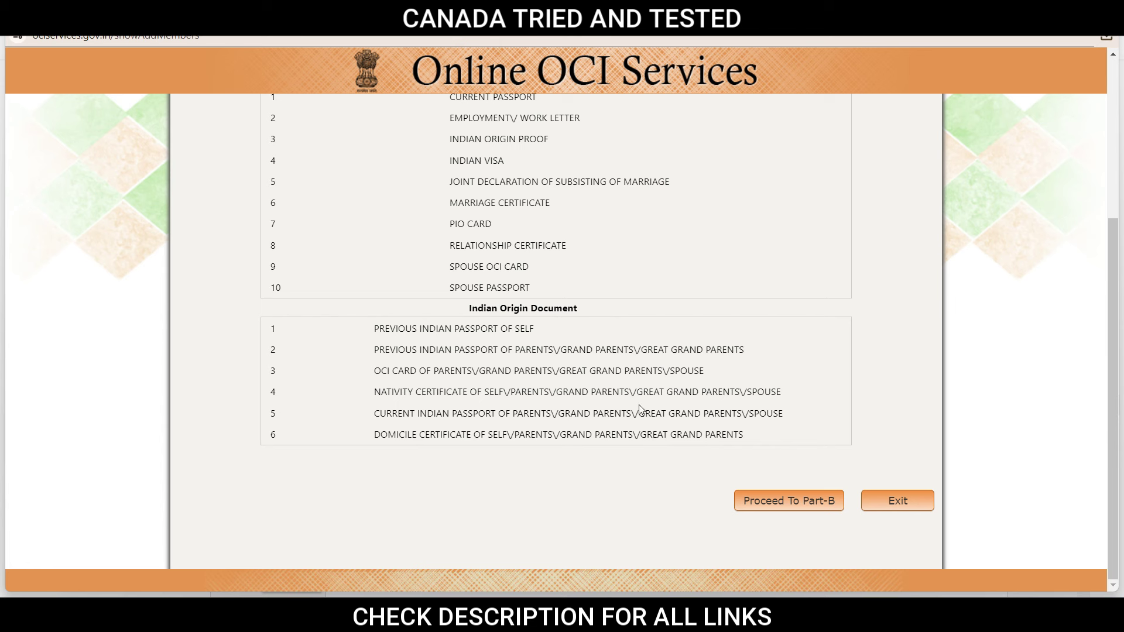
Proceed to Part-B and answer Yes to whether a family member applied for OCI earlier.
left_click(785, 502)
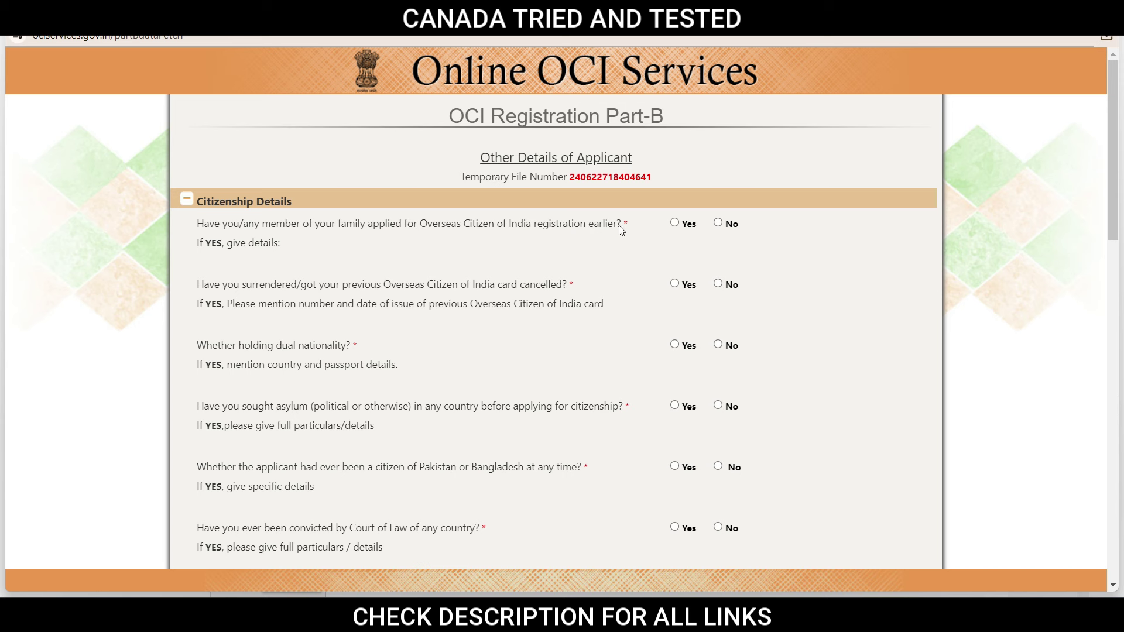
left_click(675, 223)
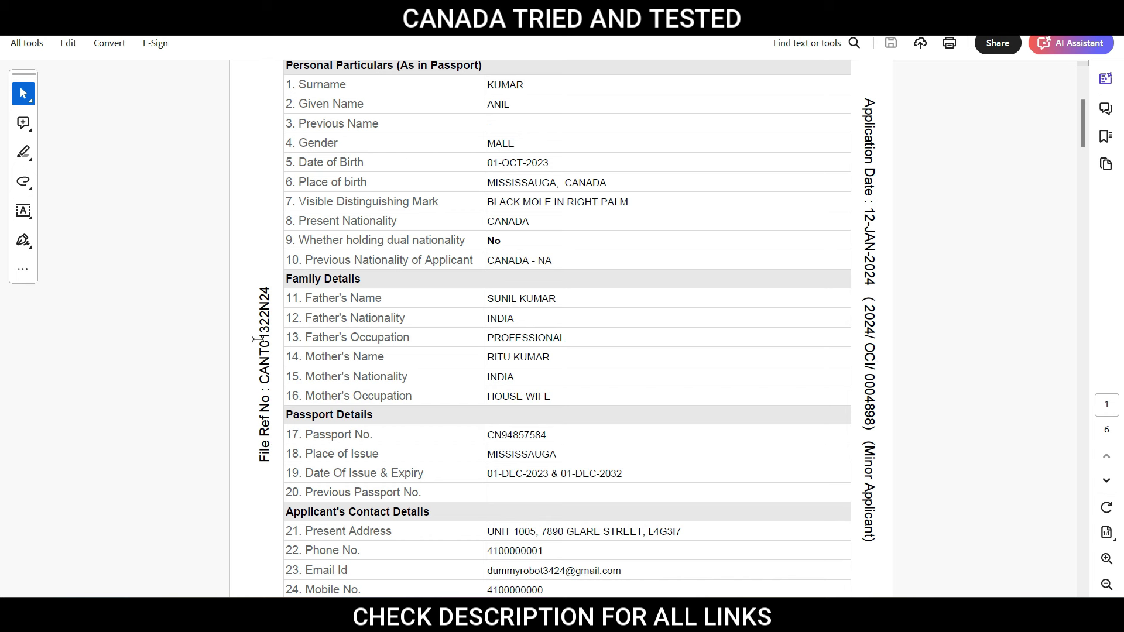
Select the vertical File Ref No and Application Date text in the Acrobat PDF, then return to the browser.
left_click_drag(262, 289, 262, 468)
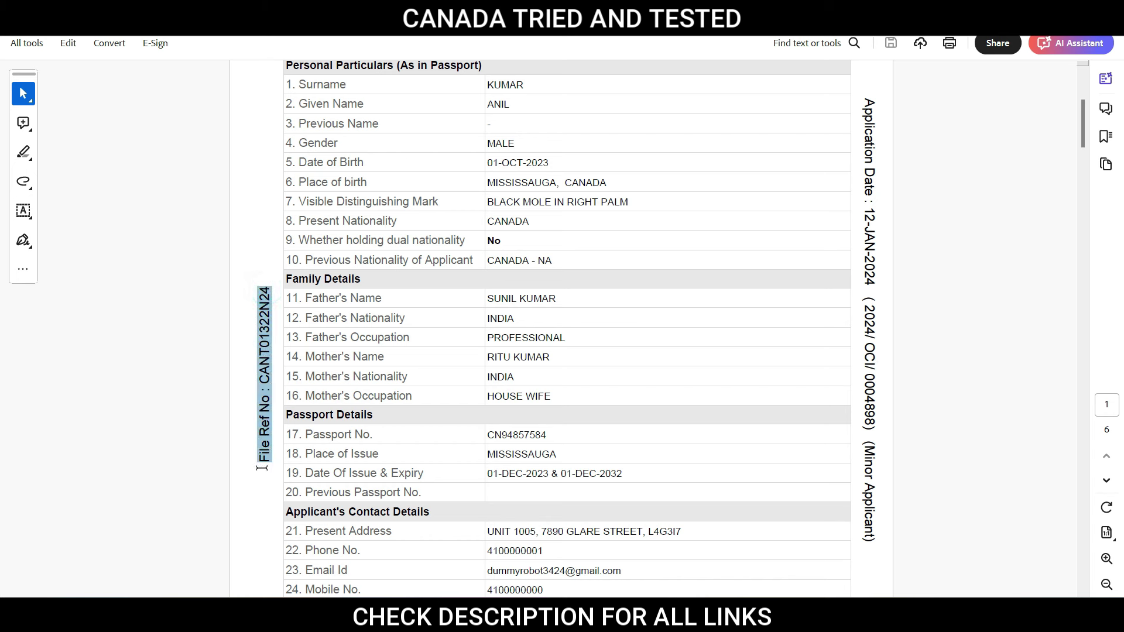
left_click_drag(869, 99, 879, 332)
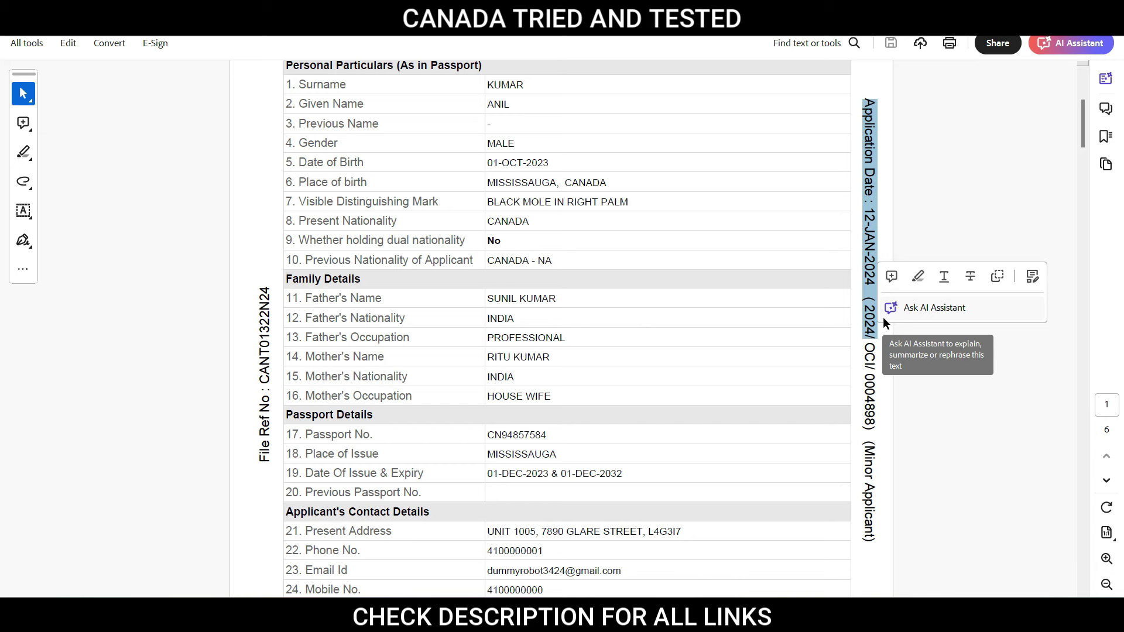
key("alt+Tab")
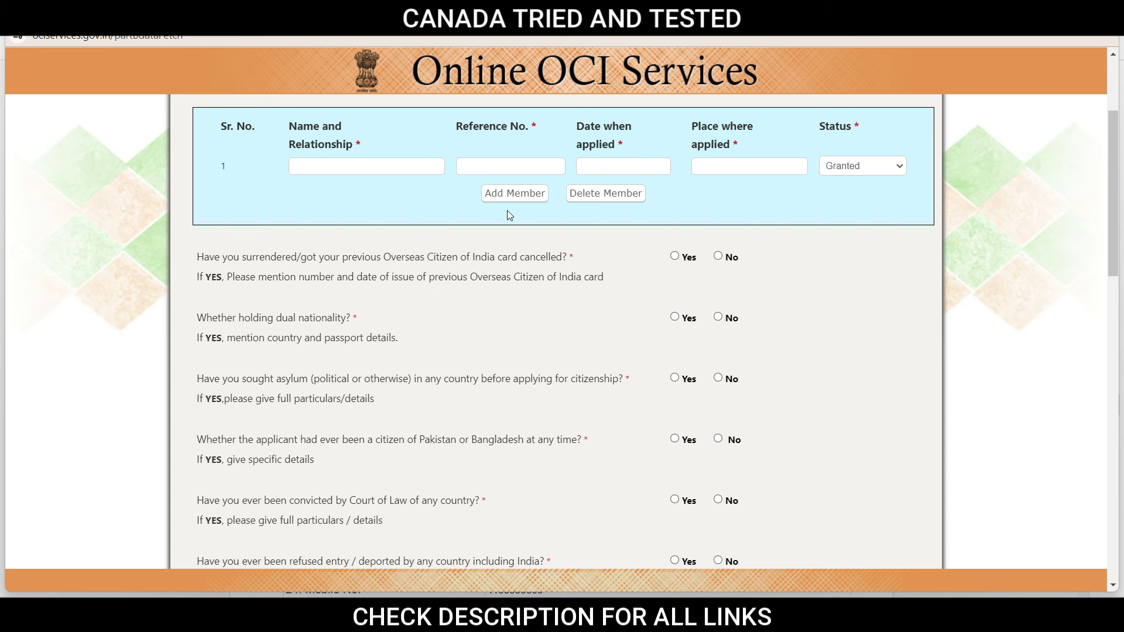
Answer No to the earlier OCI, cancelled OCI, dual nationality, asylum, Pakistan/Bangladesh and conviction questions.
scroll(507, 209, "up", 2)
left_click(718, 197)
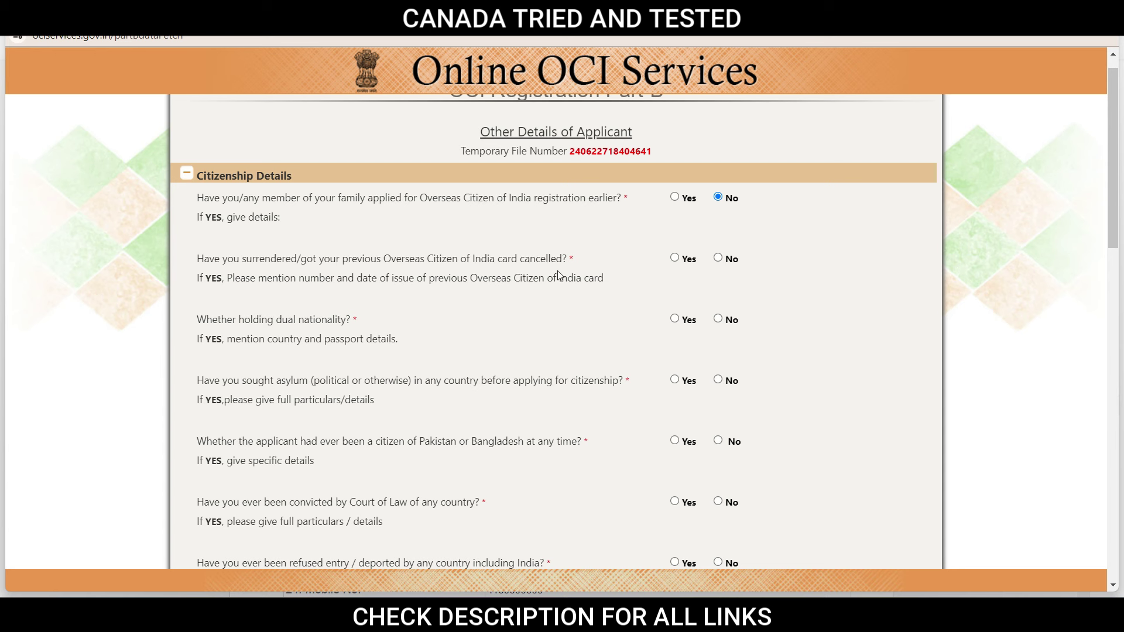
left_click(719, 259)
left_click(675, 320)
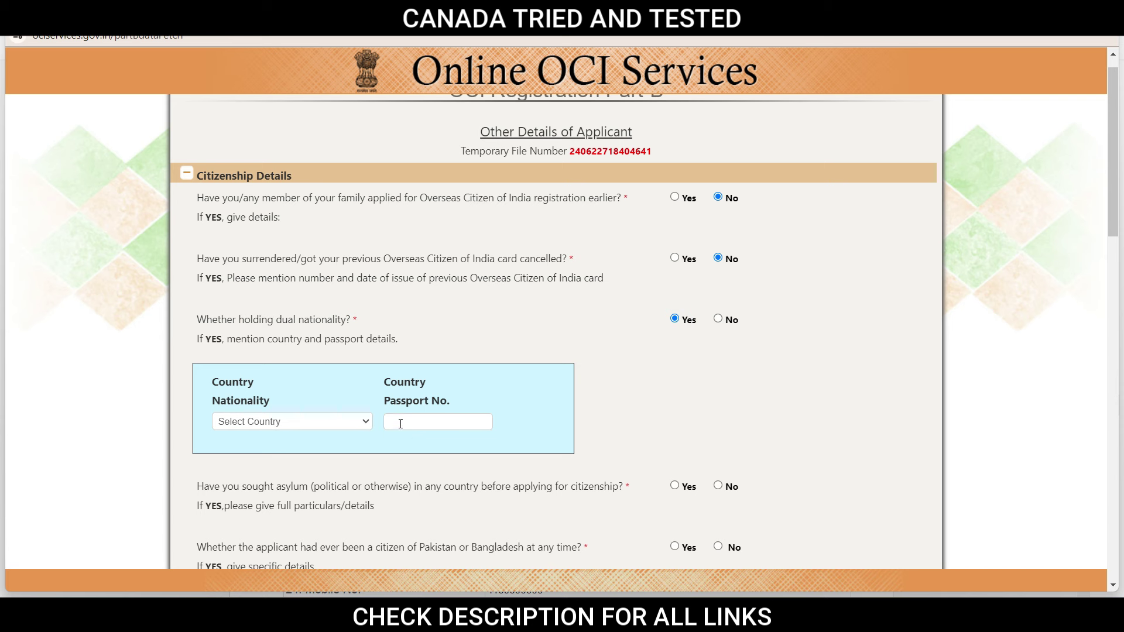
left_click(718, 318)
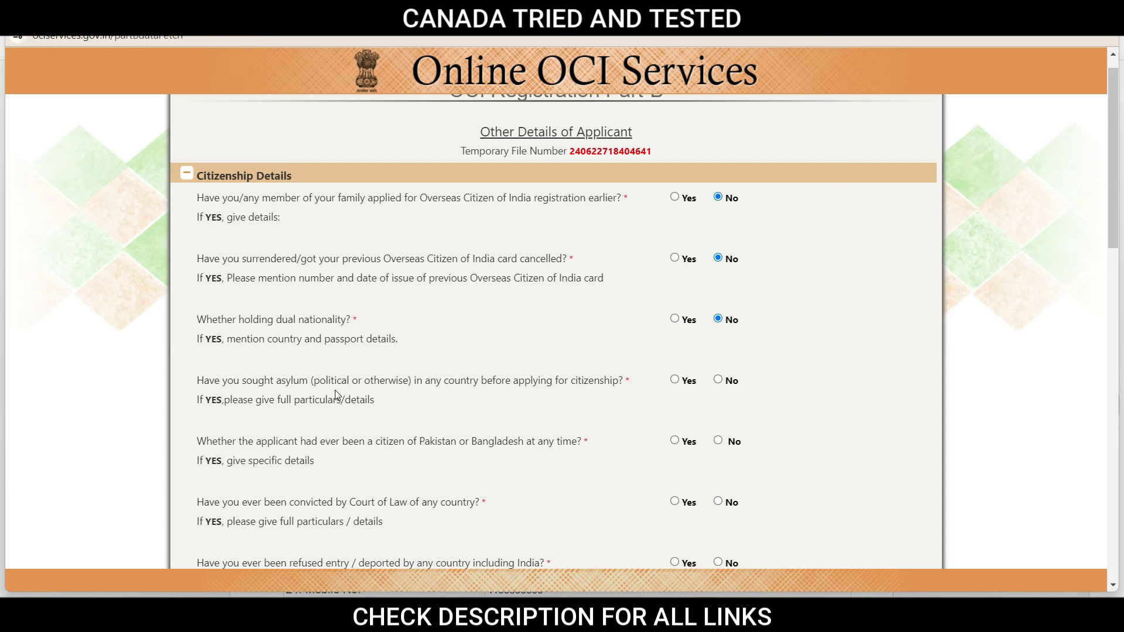
left_click(722, 382)
left_click(720, 443)
left_click(717, 502)
Answer No to the refused-entry, rights-violation organisation, trafficking, cyber-crime and terrorist-views questions.
scroll(788, 433, "down", 3)
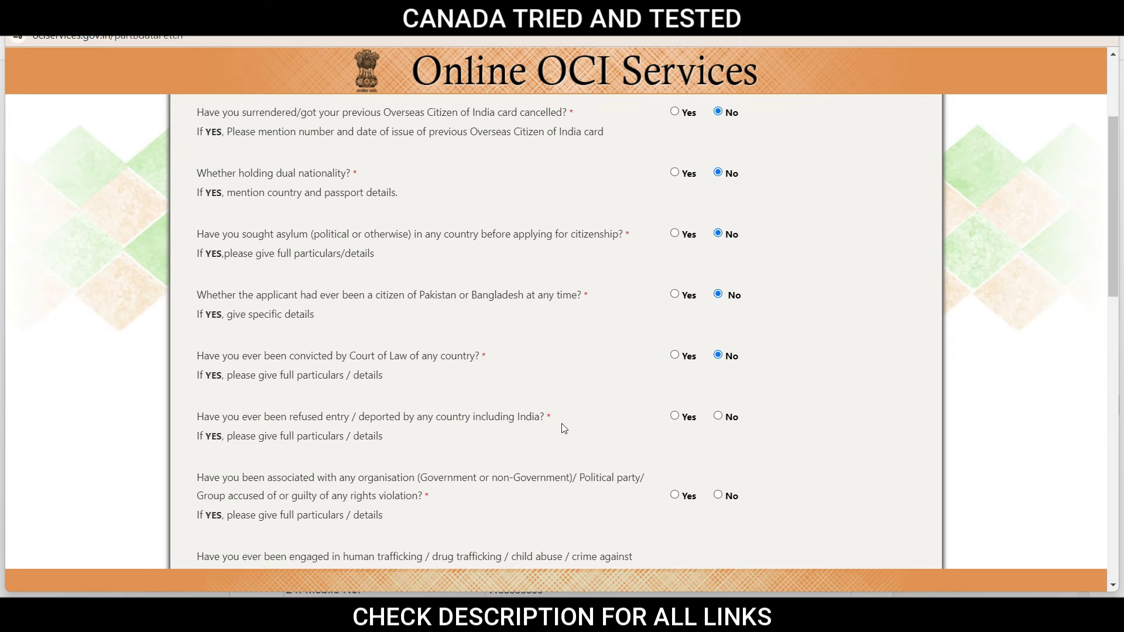
left_click(718, 417)
scroll(428, 515, "down", 2)
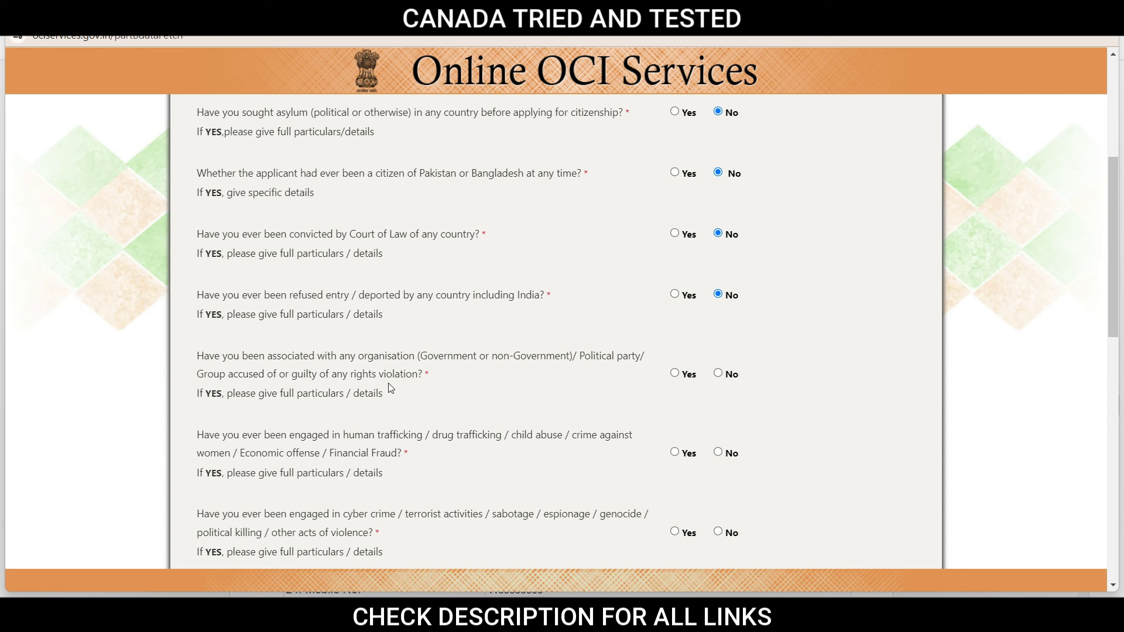
left_click(720, 376)
left_click(719, 453)
scroll(644, 469, "down", 3)
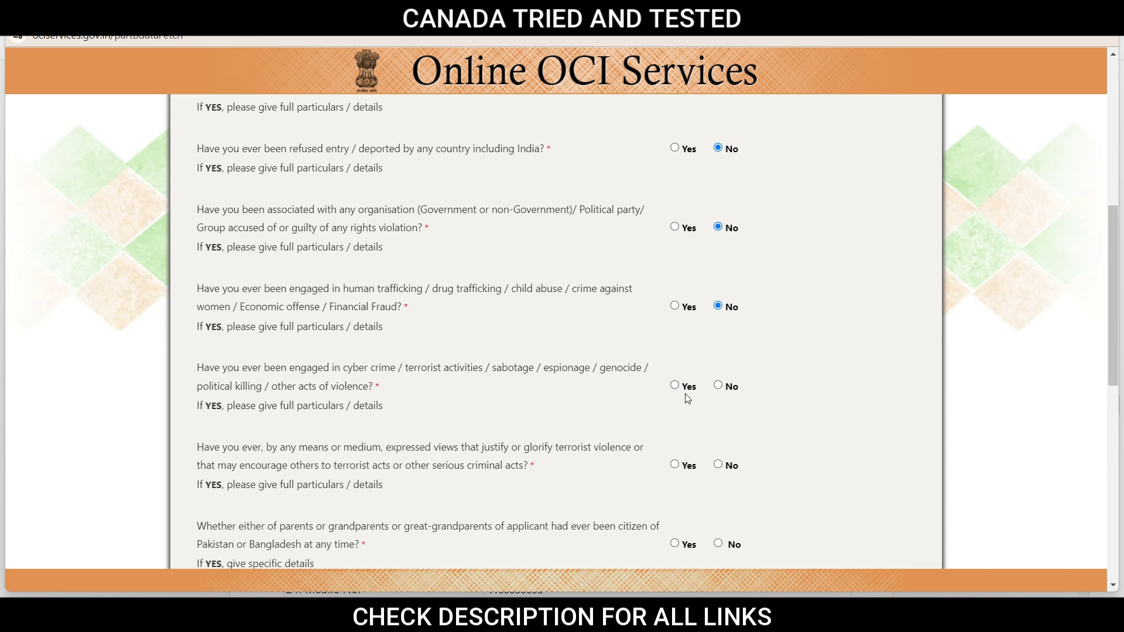
left_click(719, 387)
scroll(803, 451, "down", 3)
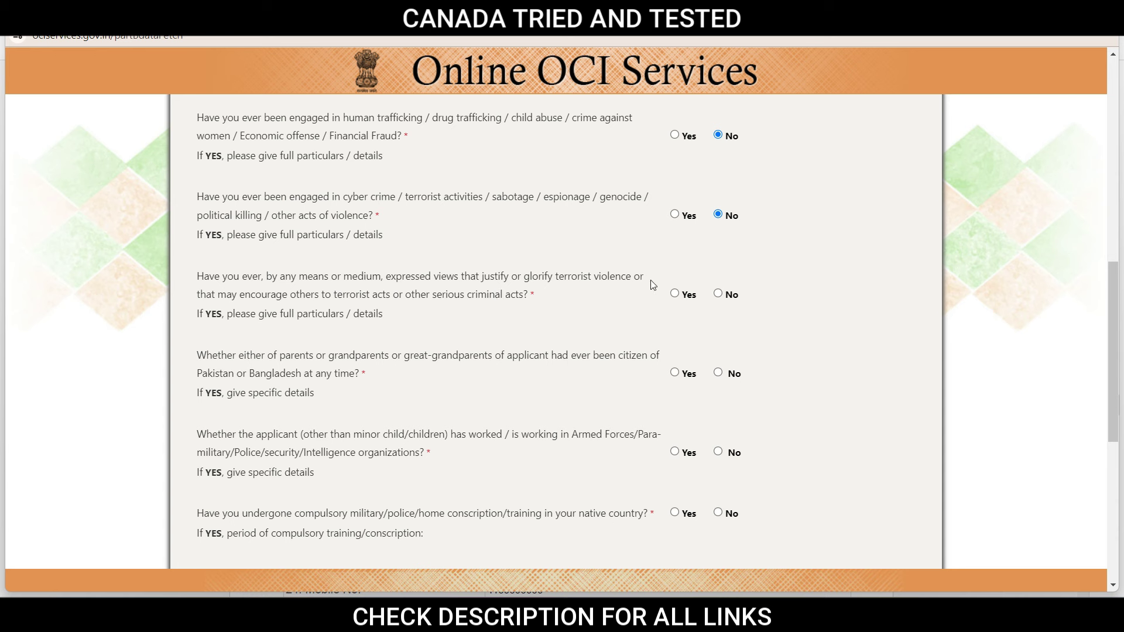
left_click(718, 293)
Answer No to the ancestry, conscription, armed-forces, investigation, questioning and criminal-charges questions.
left_click(719, 374)
left_click(718, 513)
scroll(260, 433, "down", 2)
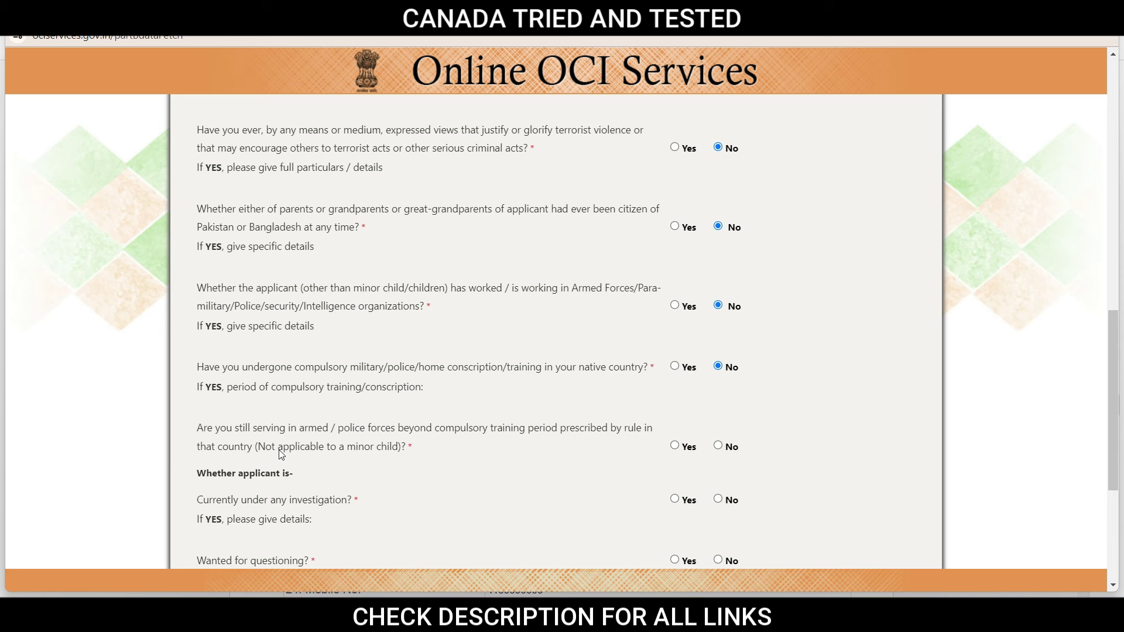
key("Tab")
key("Right")
left_click(719, 499)
scroll(717, 509, "down", 3)
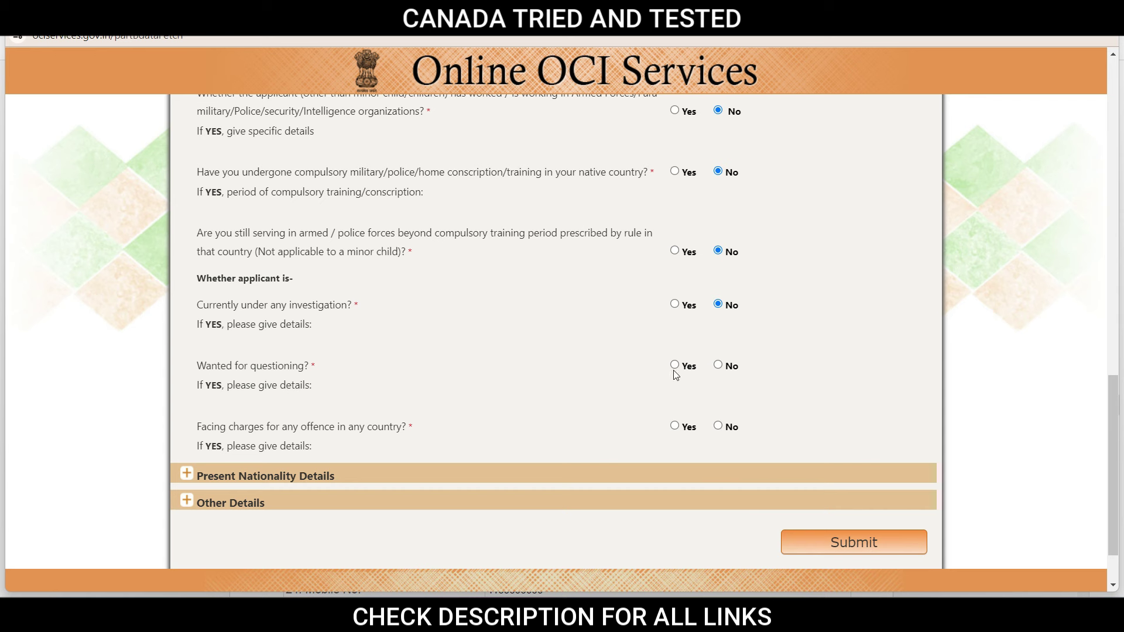
left_click(719, 366)
left_click(719, 427)
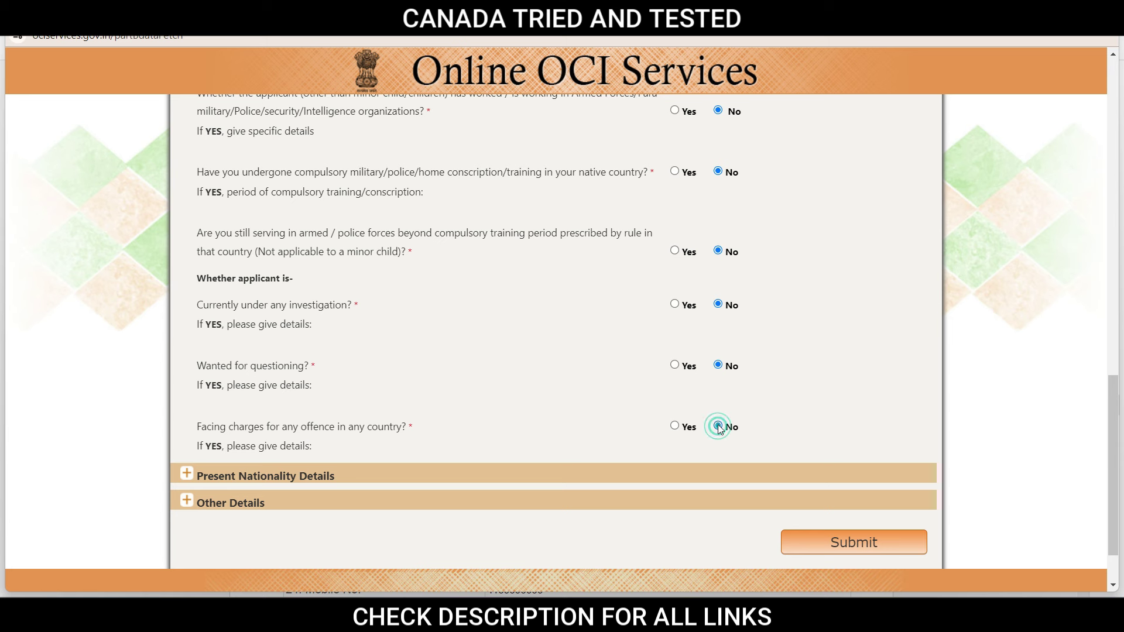
Expand Present Nationality Details and switch Acquisition Method through BY BIRTH, DESCENT, REGISTRATION, then OTHER.
left_click(187, 474)
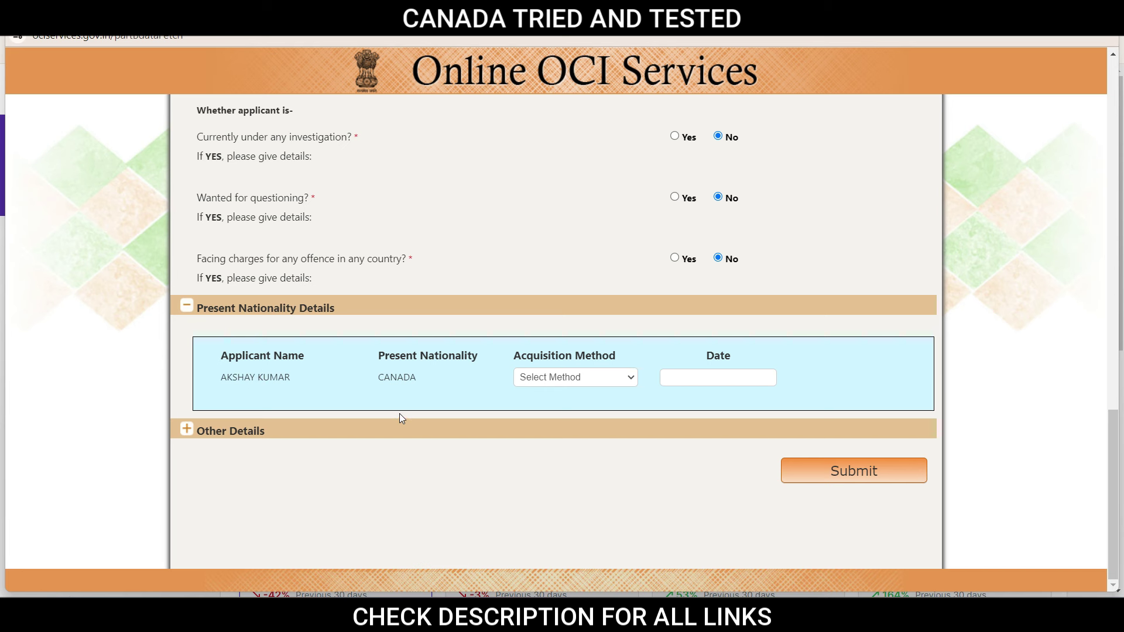
left_click_drag(504, 355, 636, 353)
left_click(576, 379)
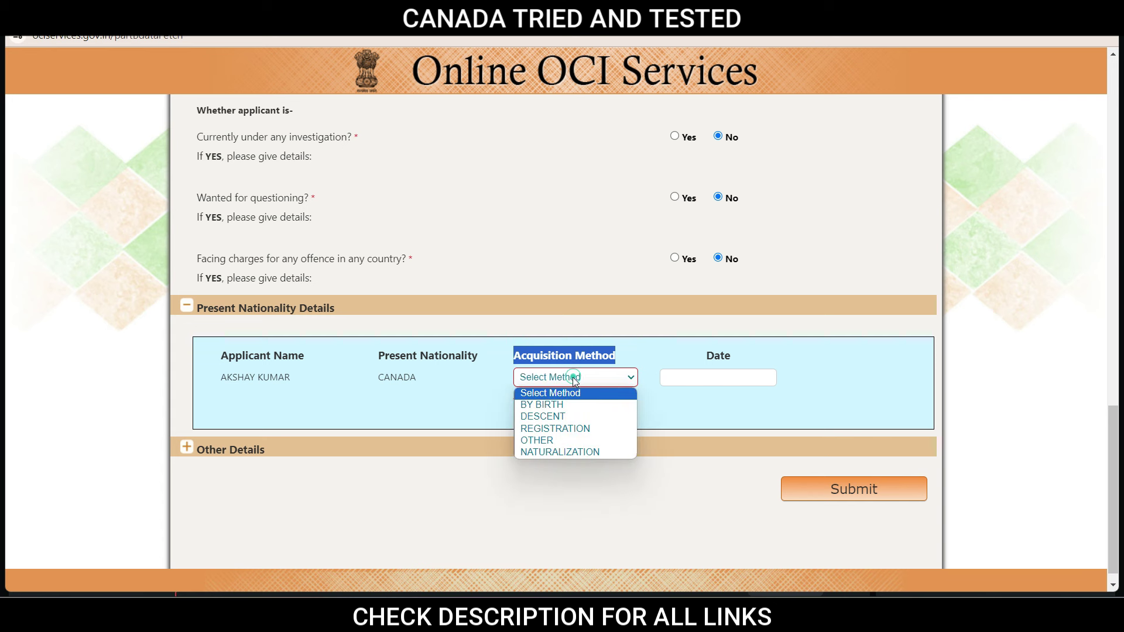
left_click(549, 403)
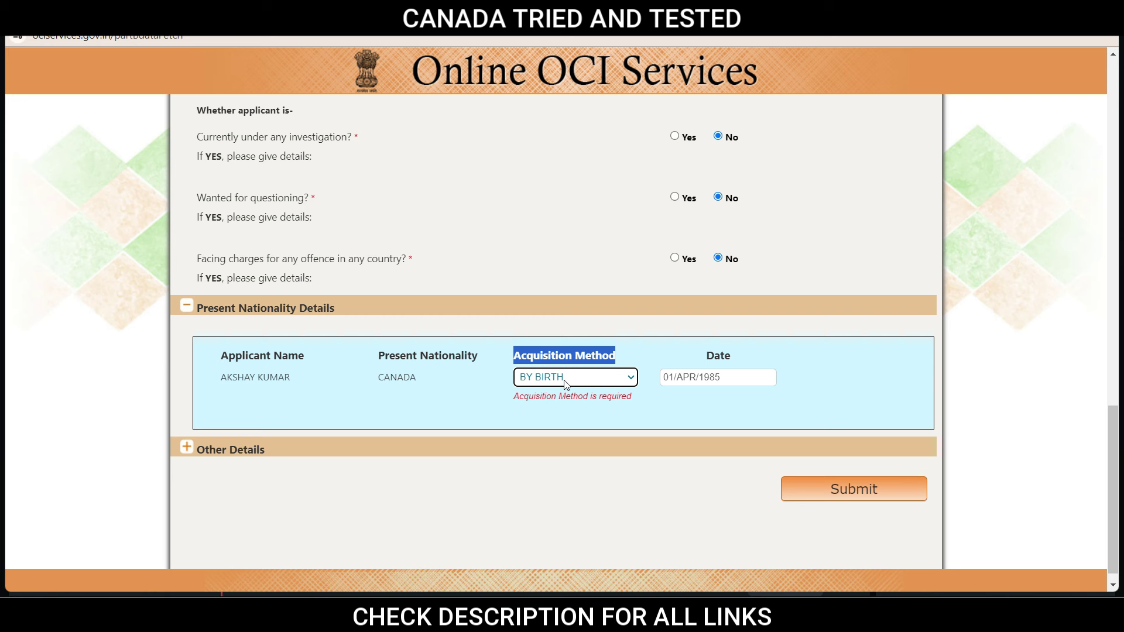
left_click(566, 383)
left_click(558, 414)
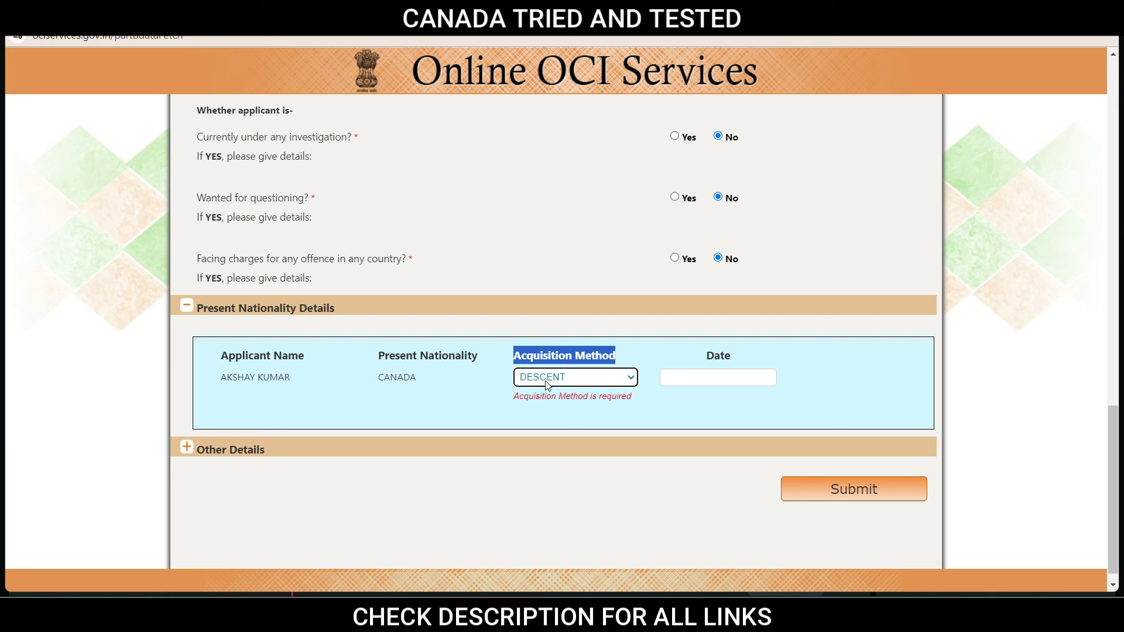
left_click(547, 377)
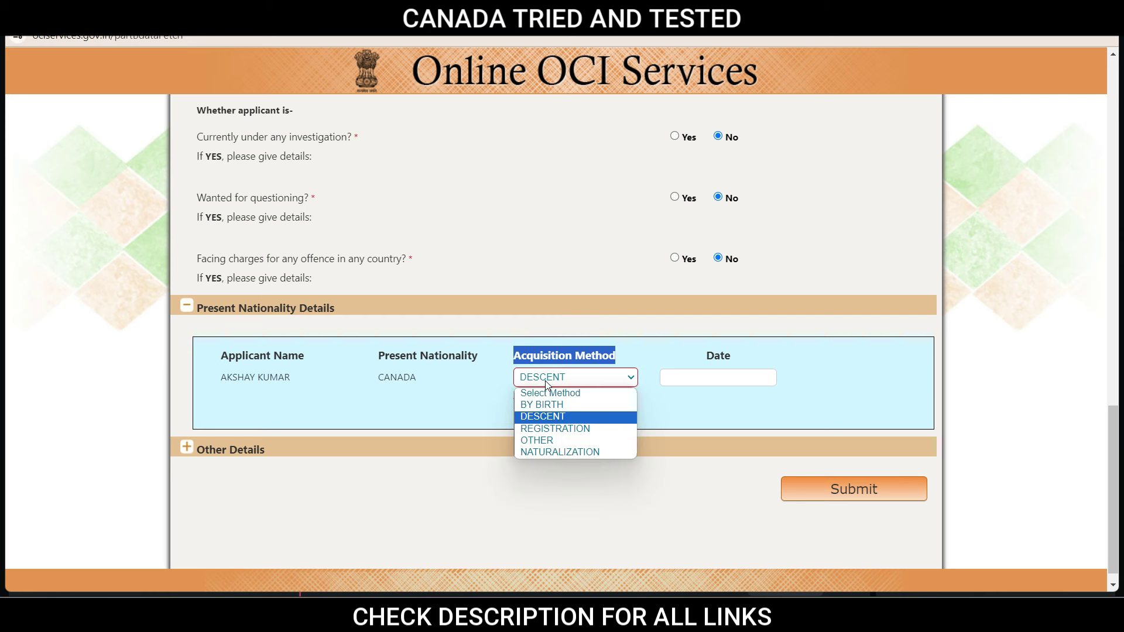
left_click(551, 426)
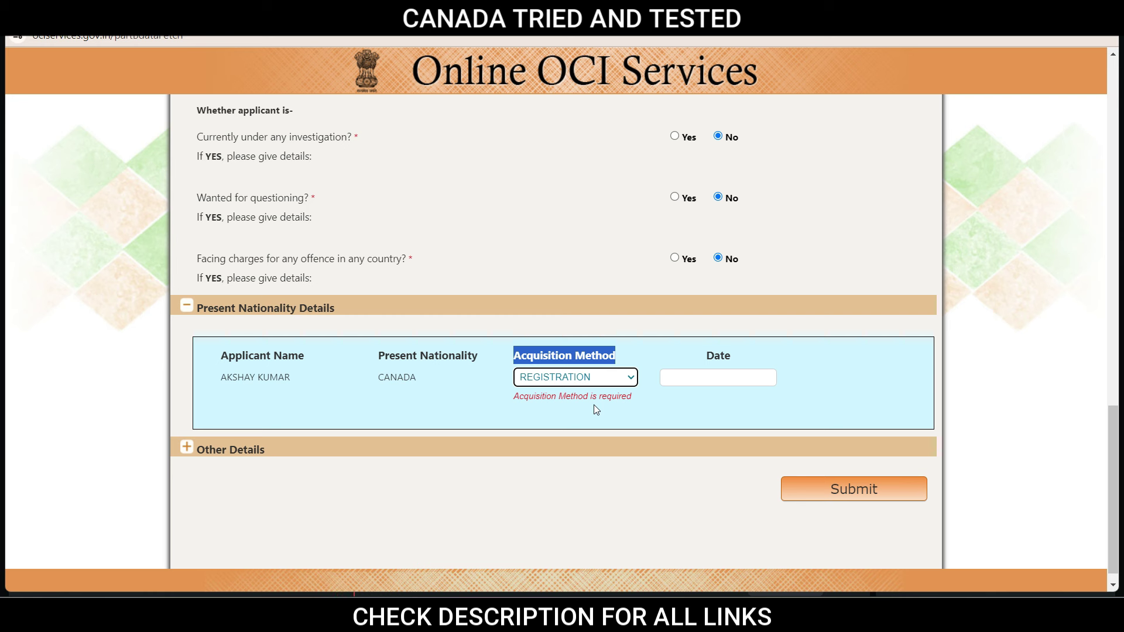
left_click(576, 377)
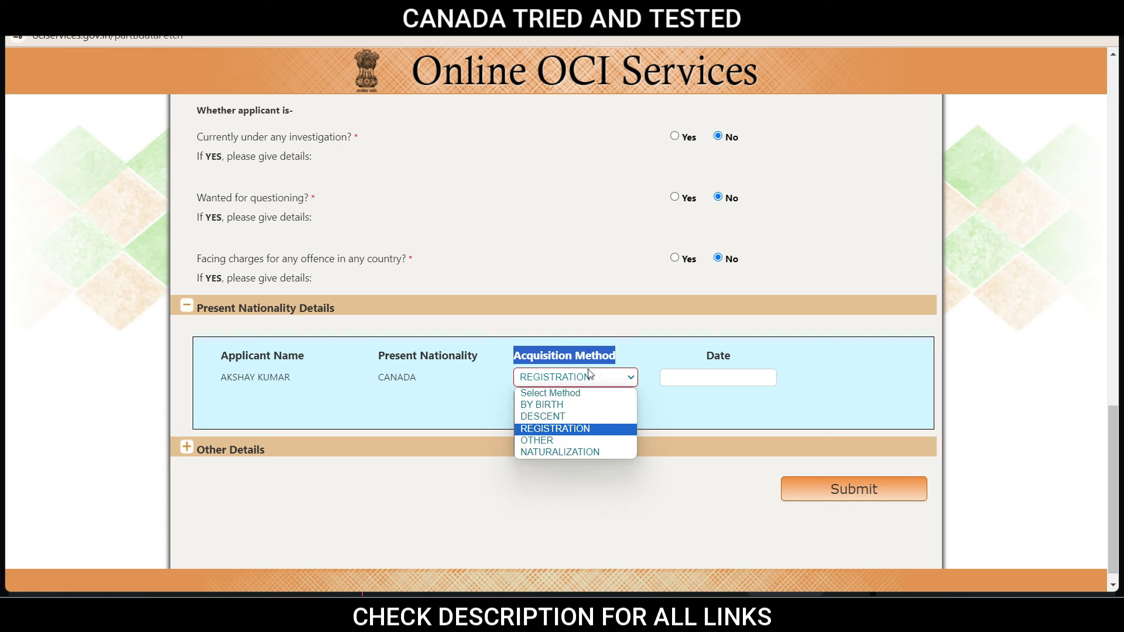
left_click(572, 444)
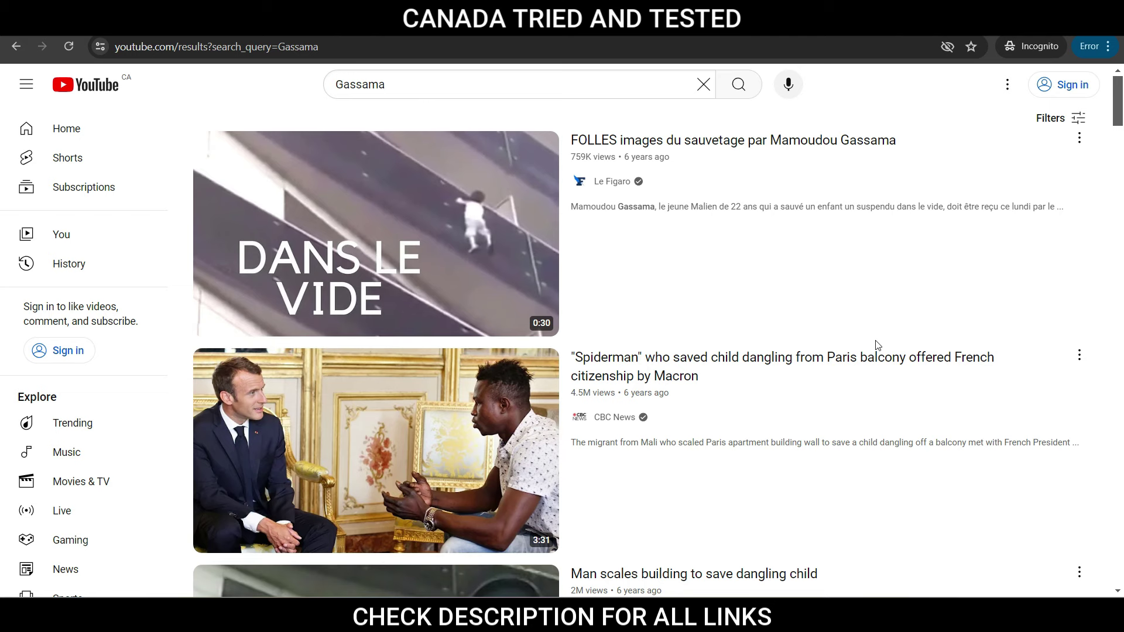
mouse_move(412, 267)
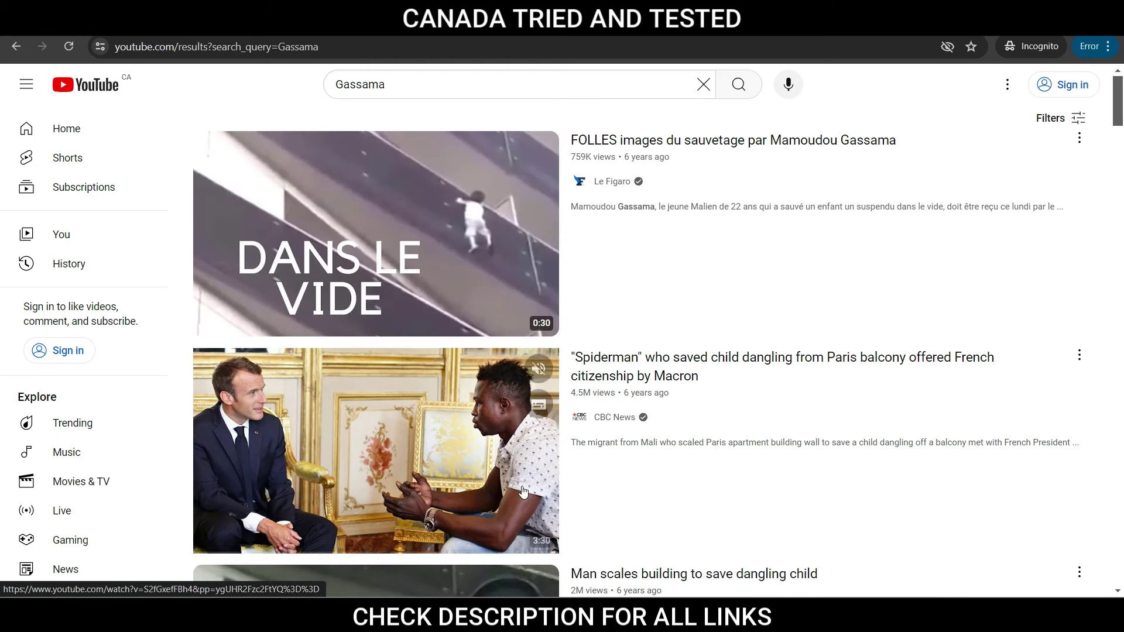
mouse_move(807, 445)
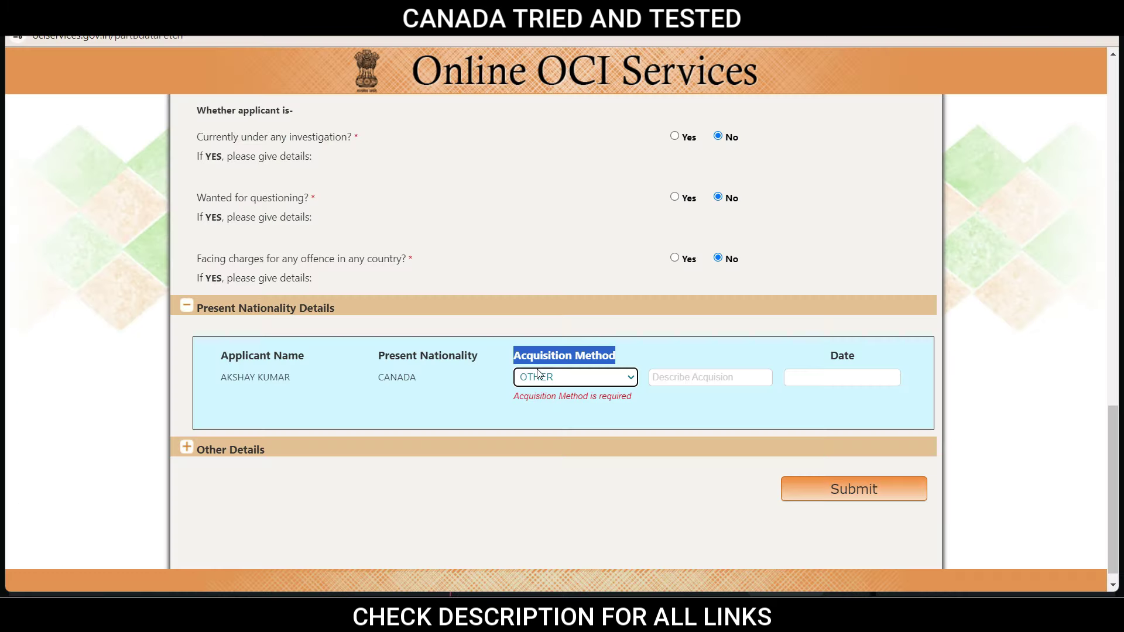
left_click(541, 377)
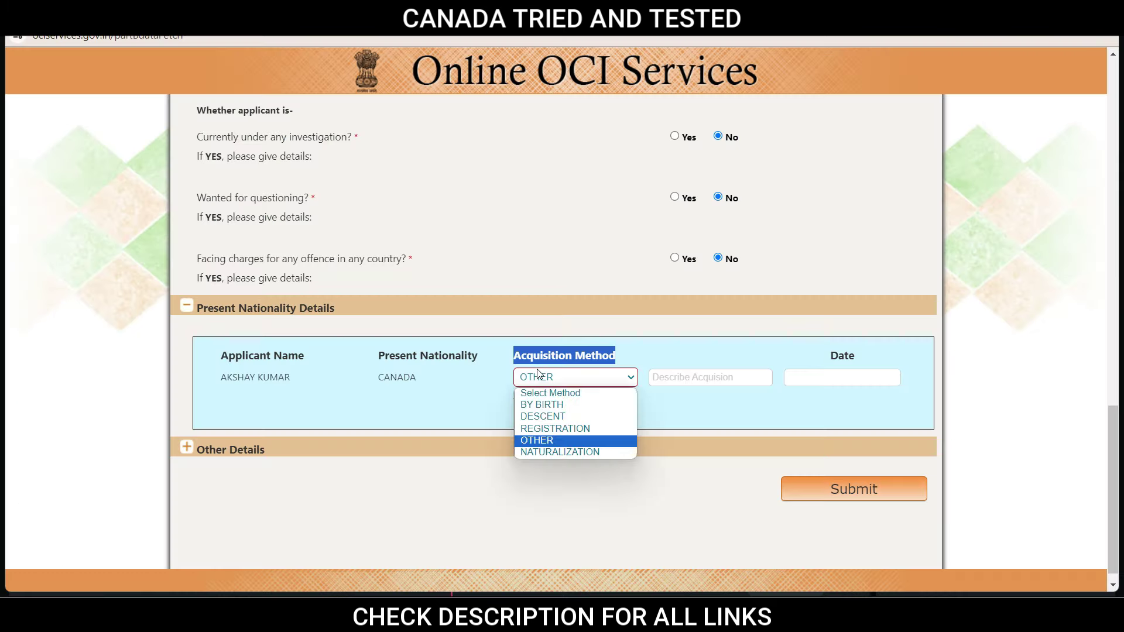
Choose NATURALIZATION with date 01/FEB/2024, then expand the Other Details section.
left_click(543, 451)
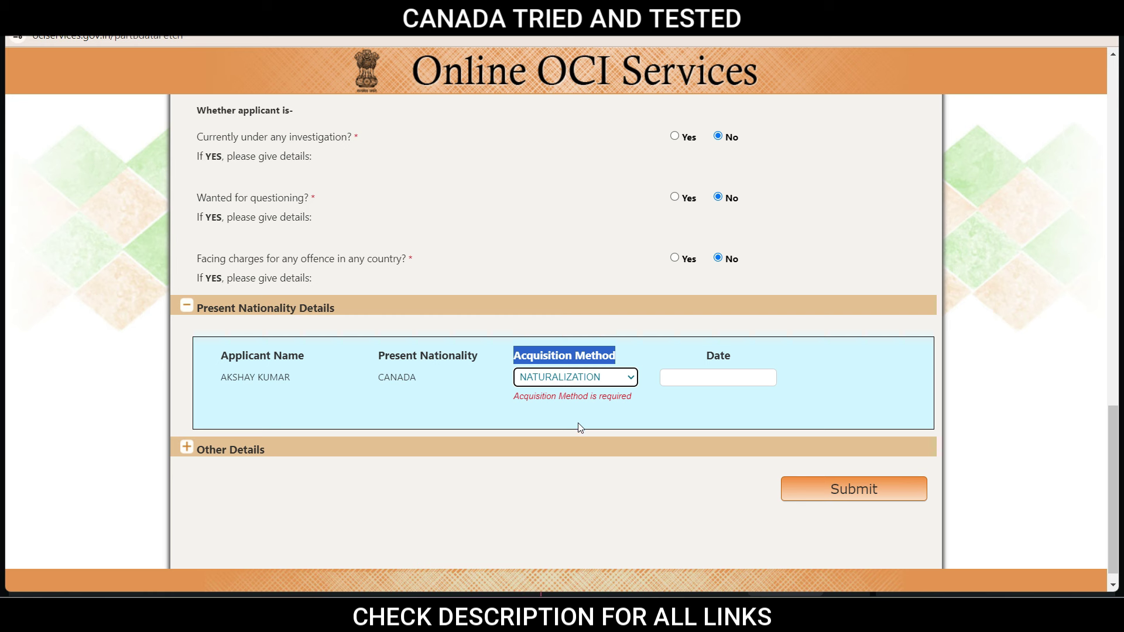
left_click(578, 423)
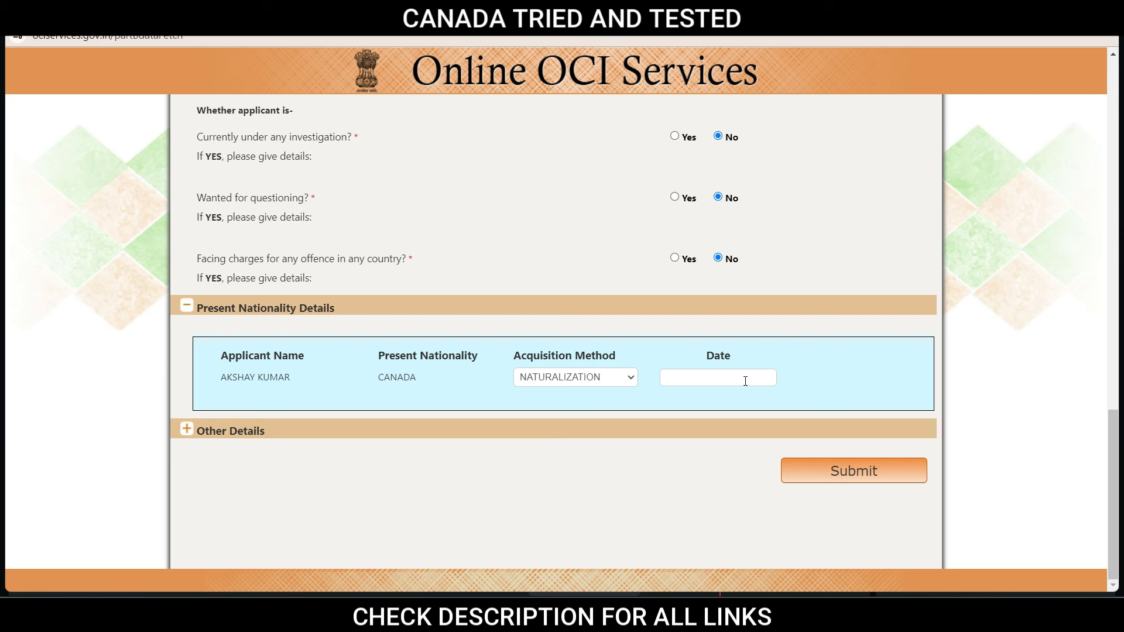
left_click(744, 379)
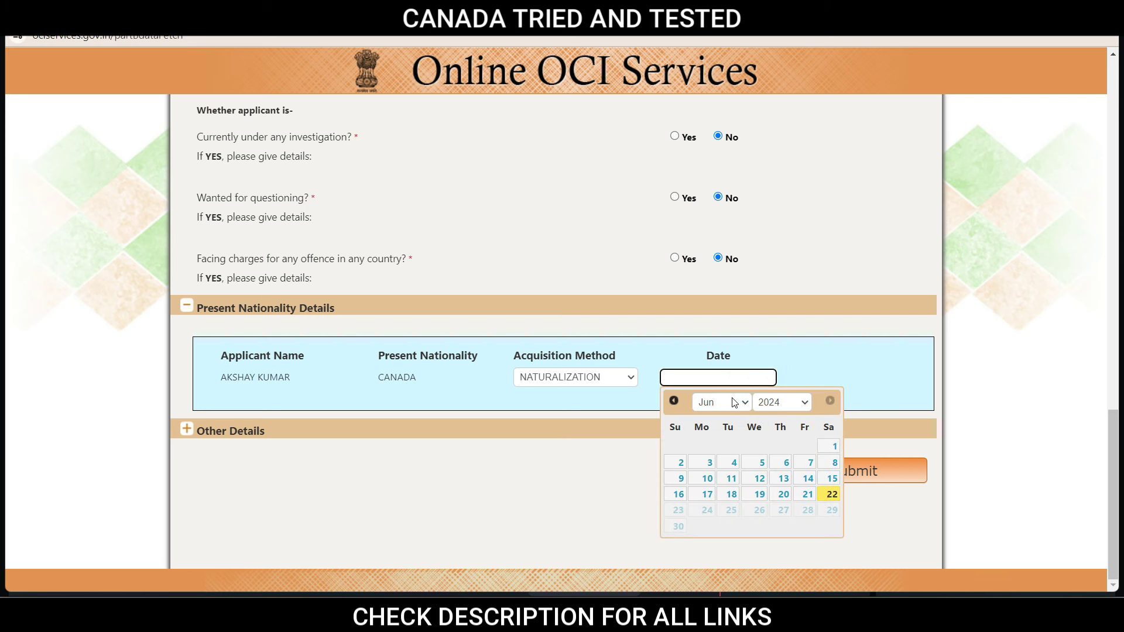
left_click(735, 407)
left_click(708, 429)
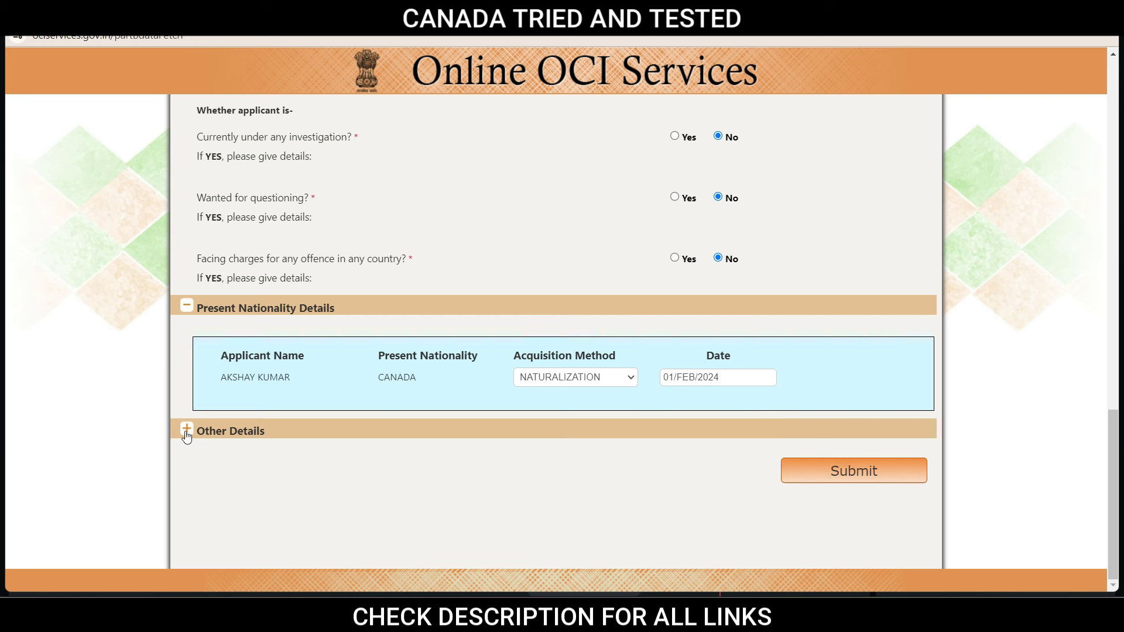
left_click(186, 429)
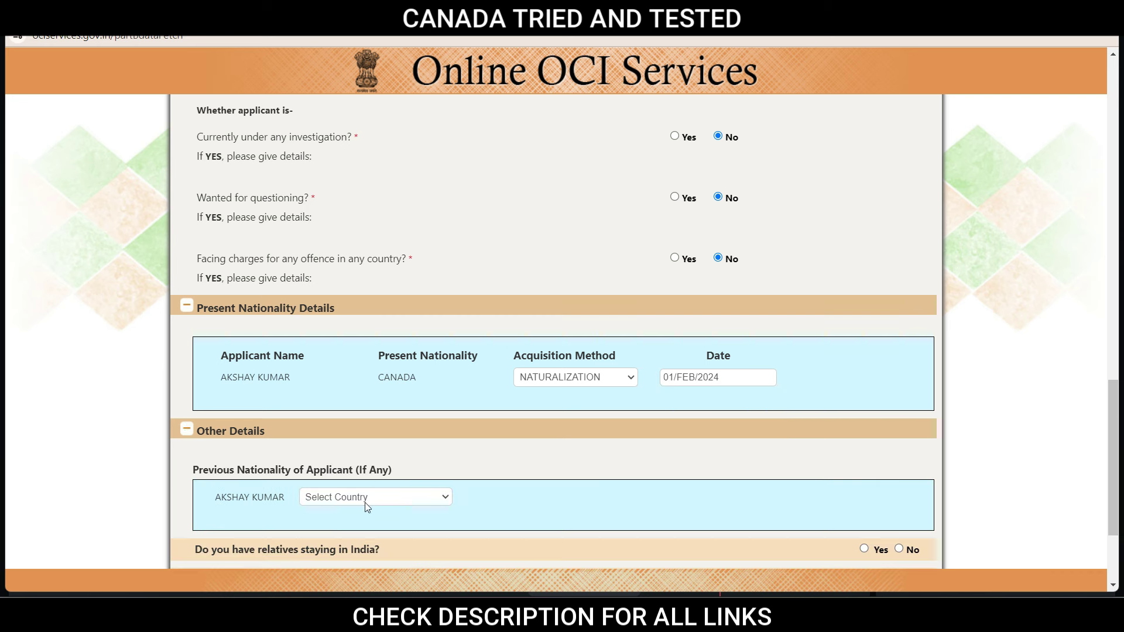
Choose INDIA as previous nationality and enter the renounced passport number.
left_click(365, 498)
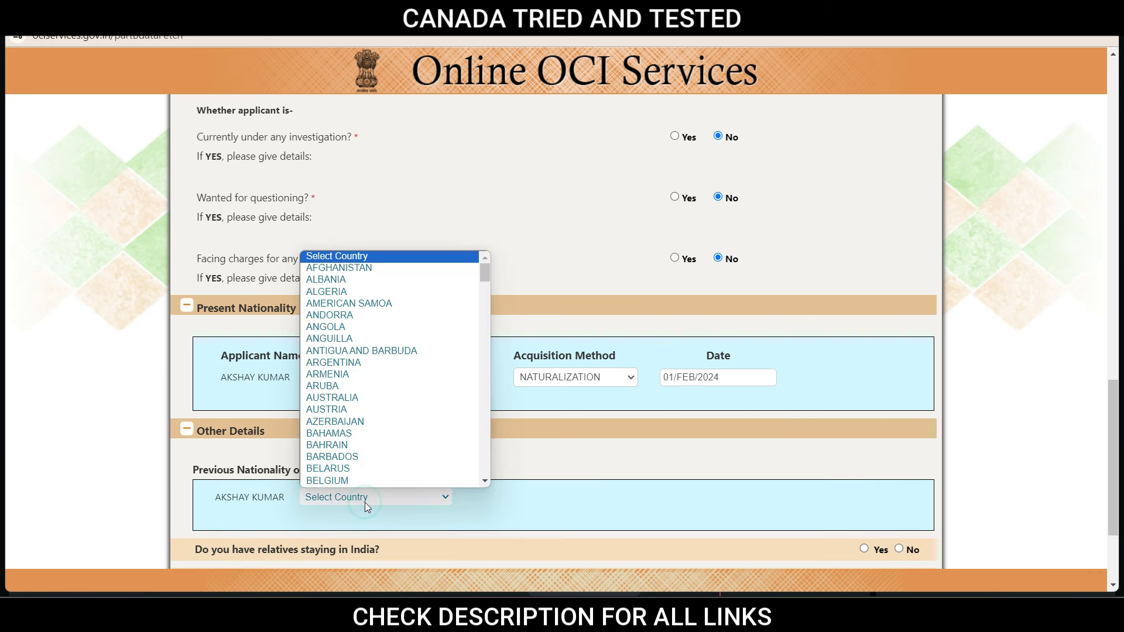
type("in")
key("Return")
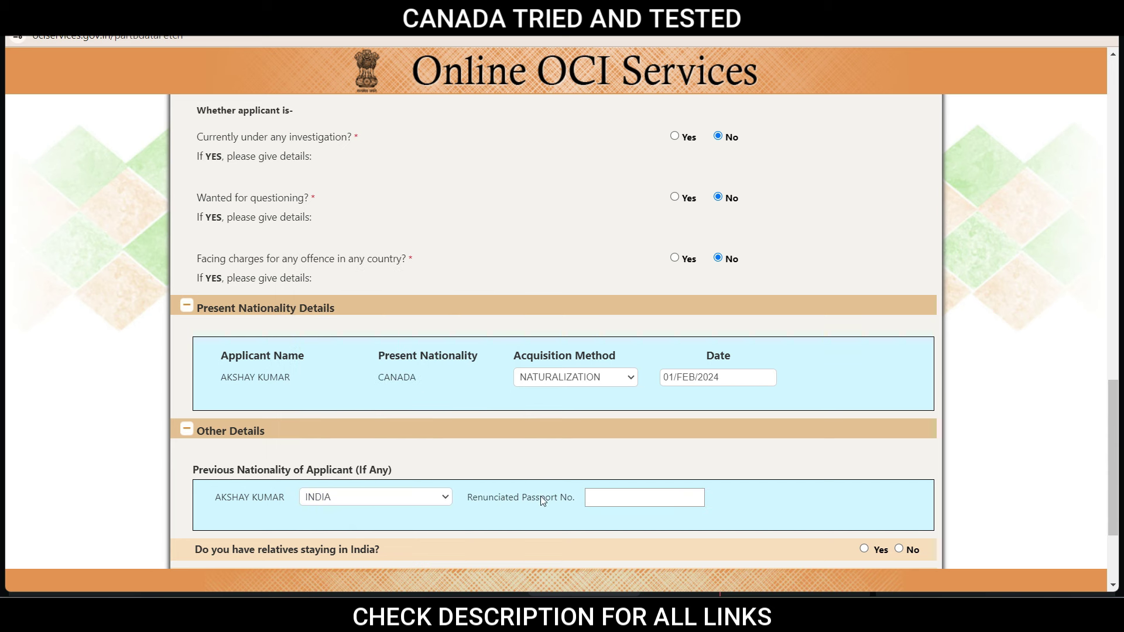
left_click(668, 498)
left_click(785, 484)
scroll(246, 404, "down", 3)
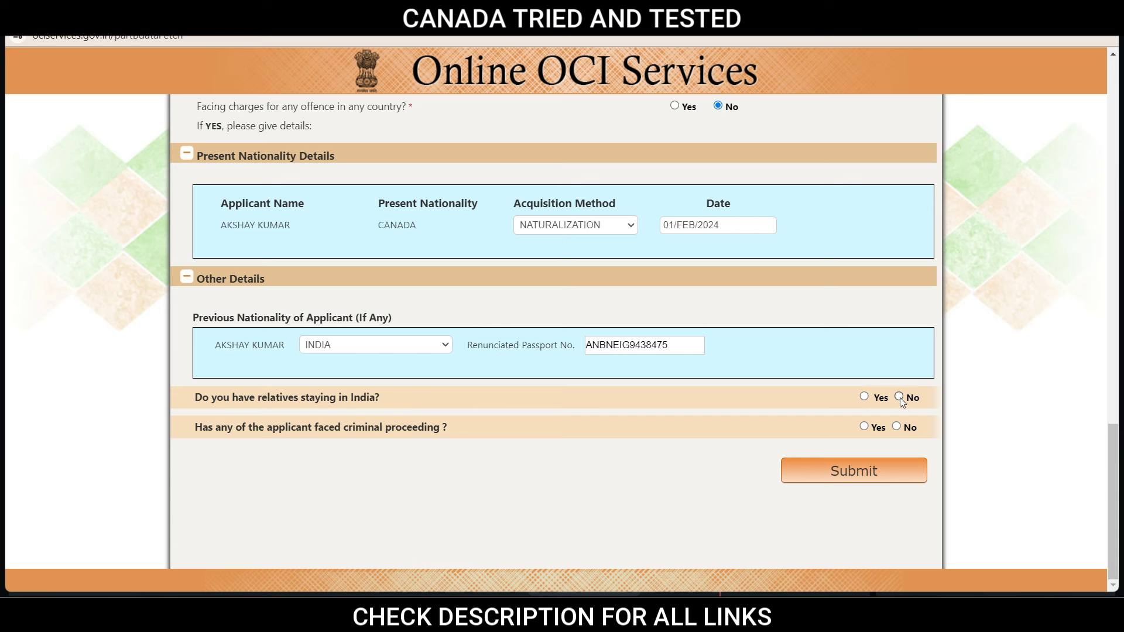
Answer Yes to relatives in India and No to criminal proceedings, then submit Part-B.
left_click(864, 397)
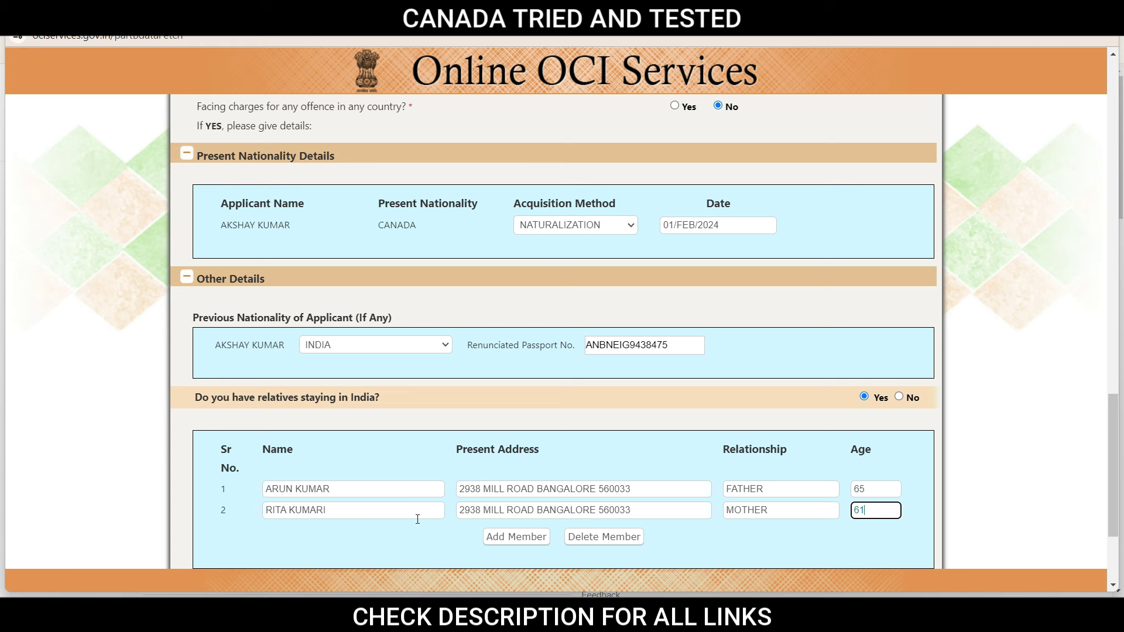
scroll(508, 525, "down", 3)
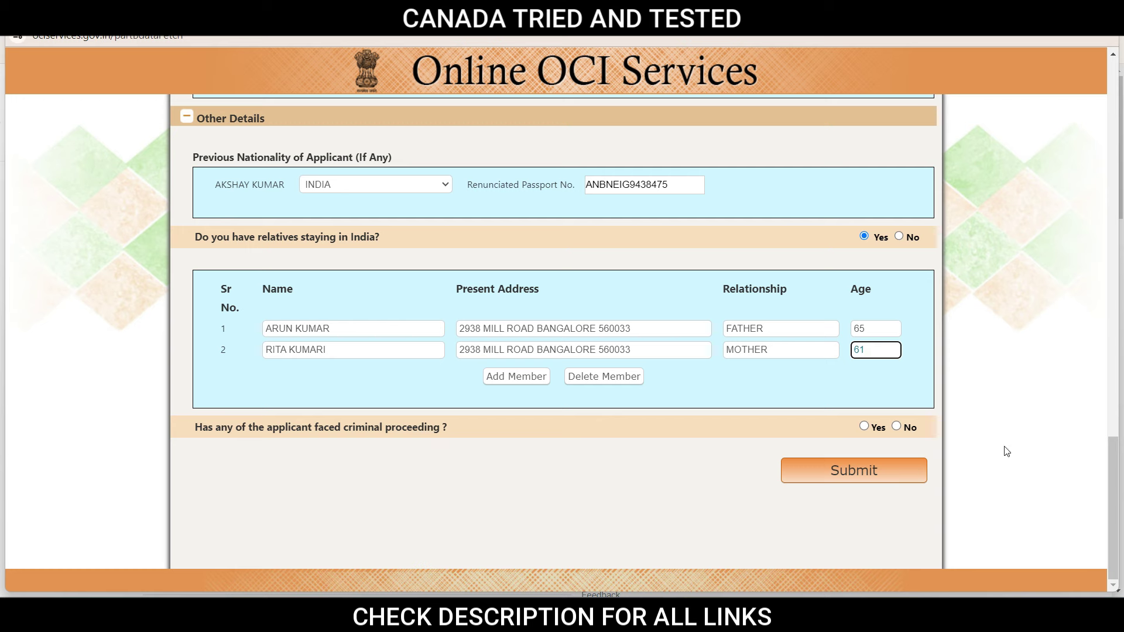
left_click(896, 427)
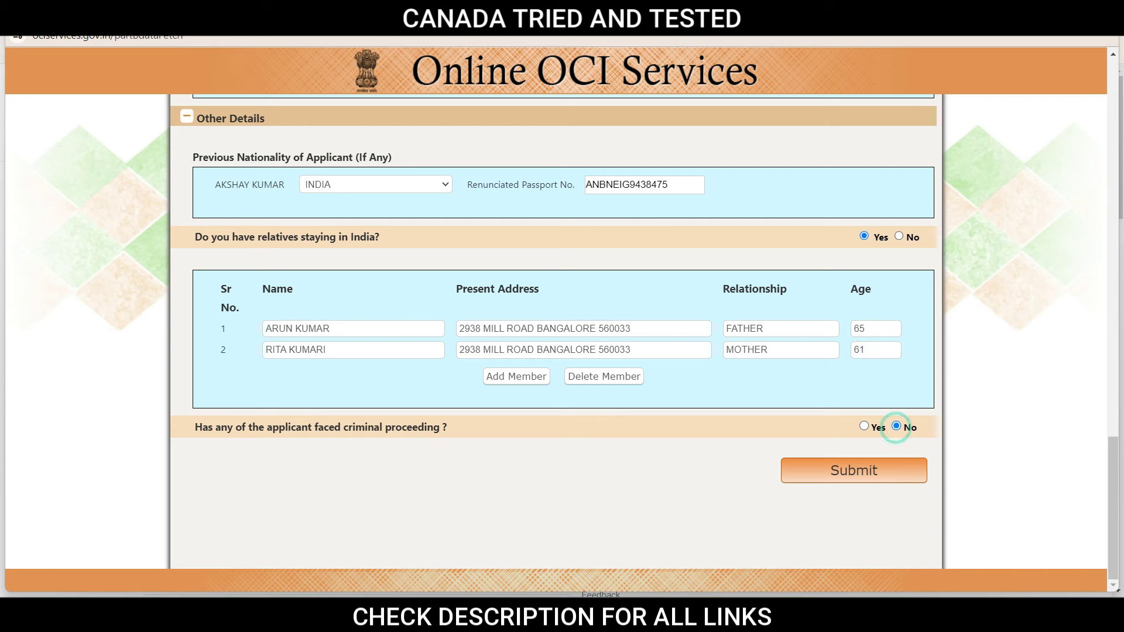
left_click(850, 468)
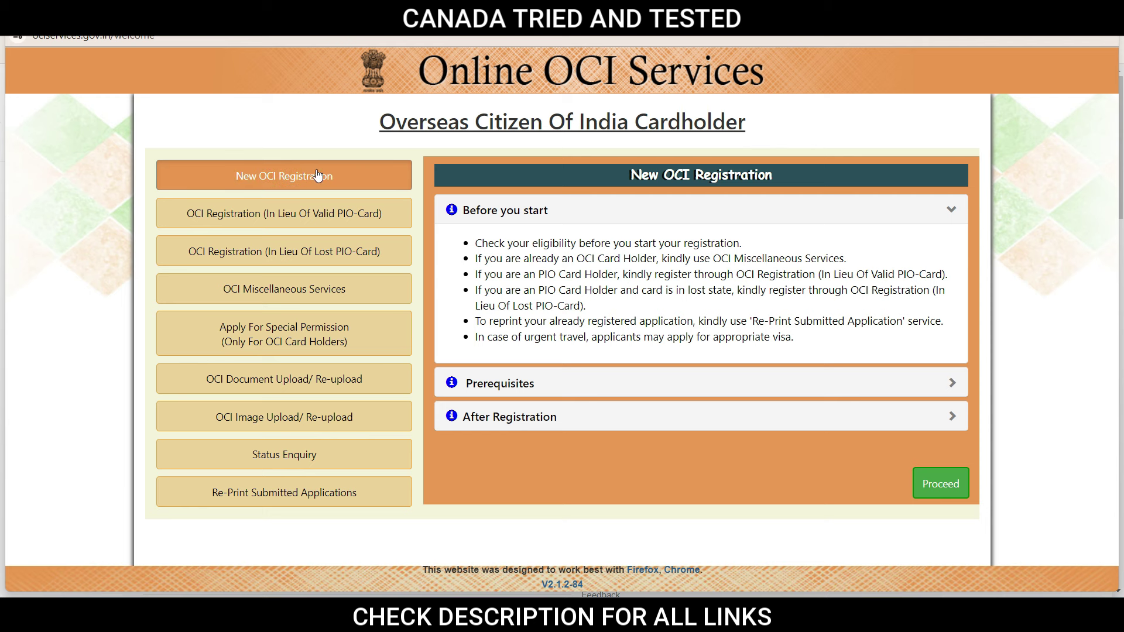
Accept the application-filling instructions and pass the captcha check.
left_click(943, 485)
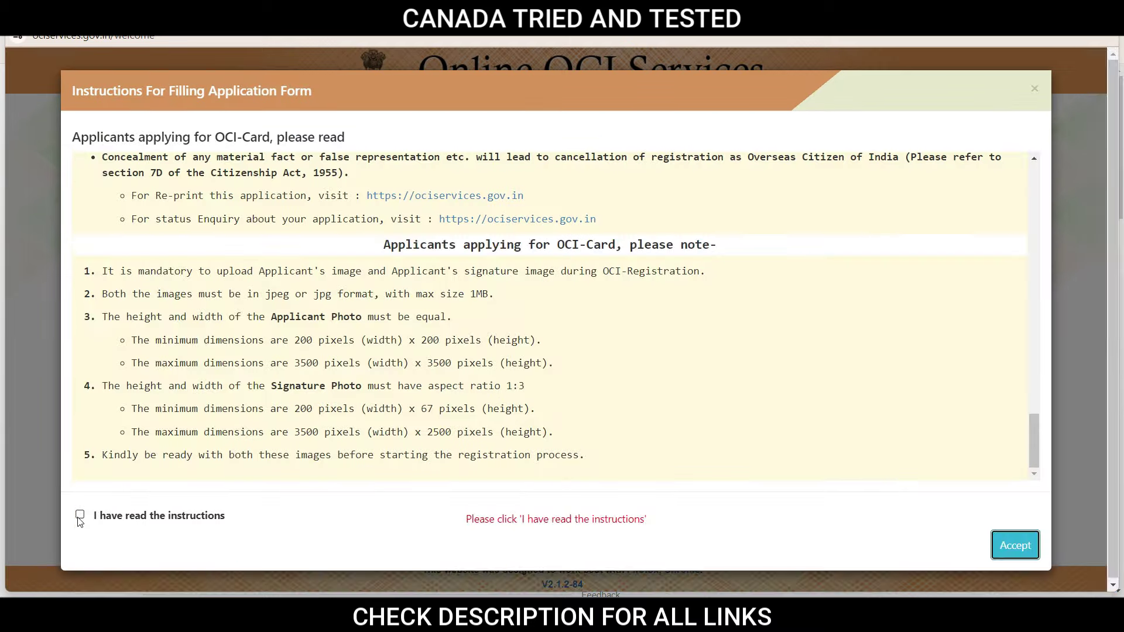
key("space")
left_click(1017, 534)
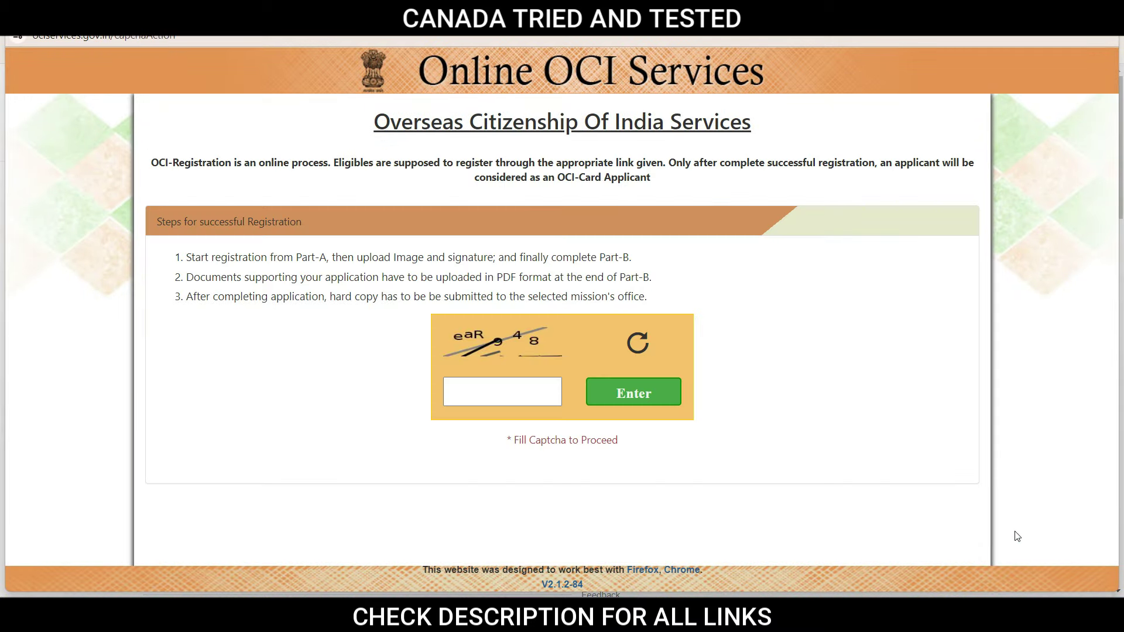
left_click(495, 396)
type("eaR948")
key("Return")
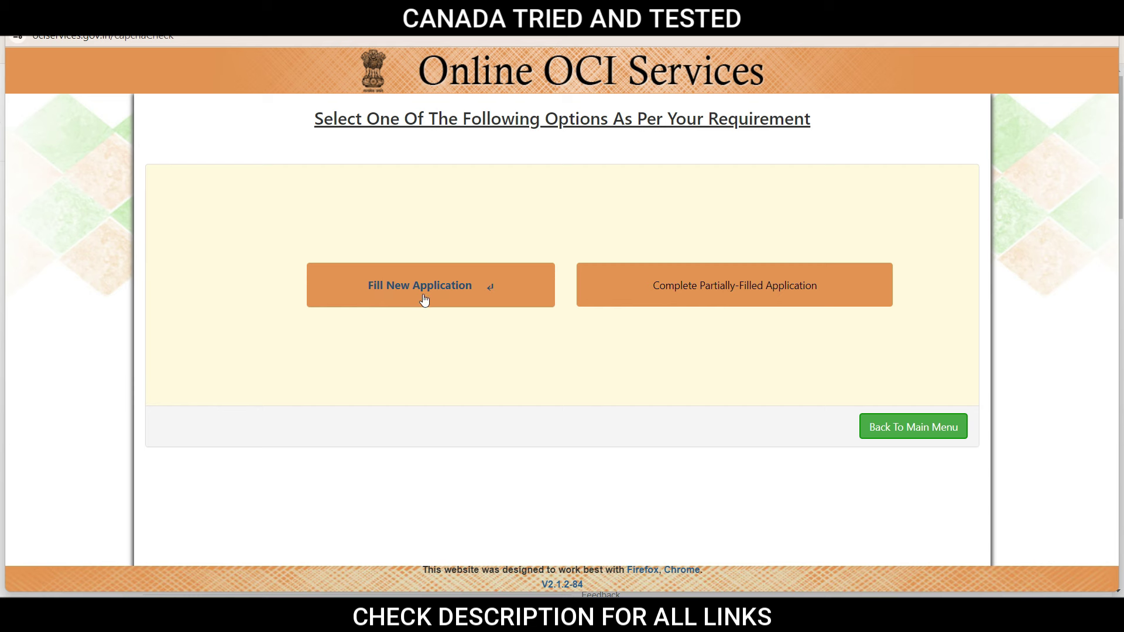
Resume the partially filled application using the pasted Temporary Application ID and captcha.
left_click(694, 295)
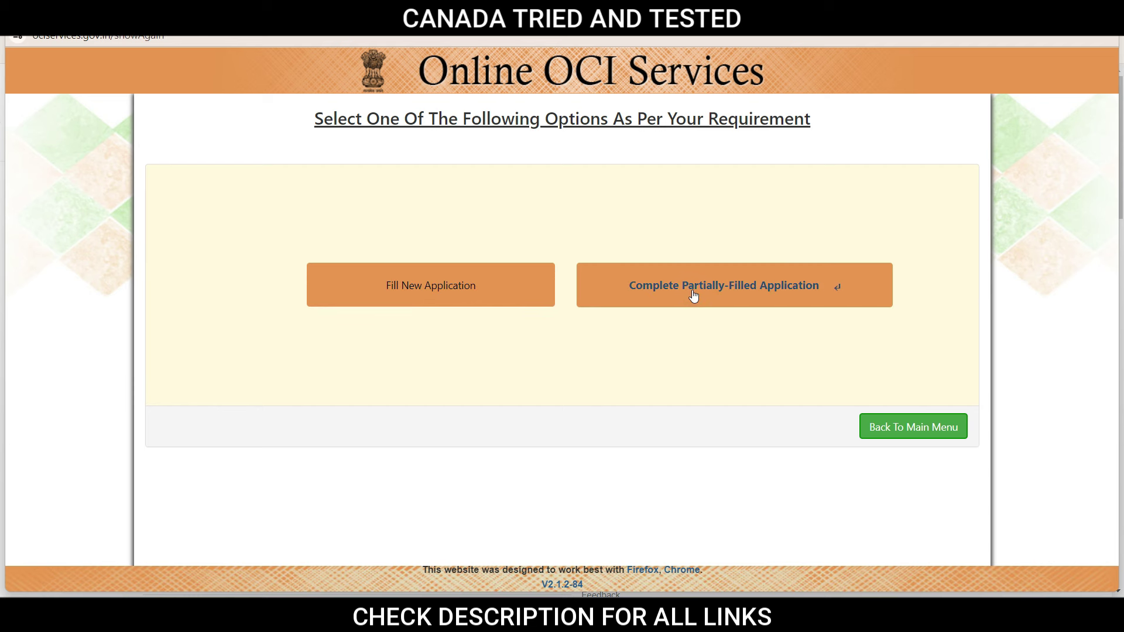
key("ctrl+v")
left_click(532, 328)
type("6")
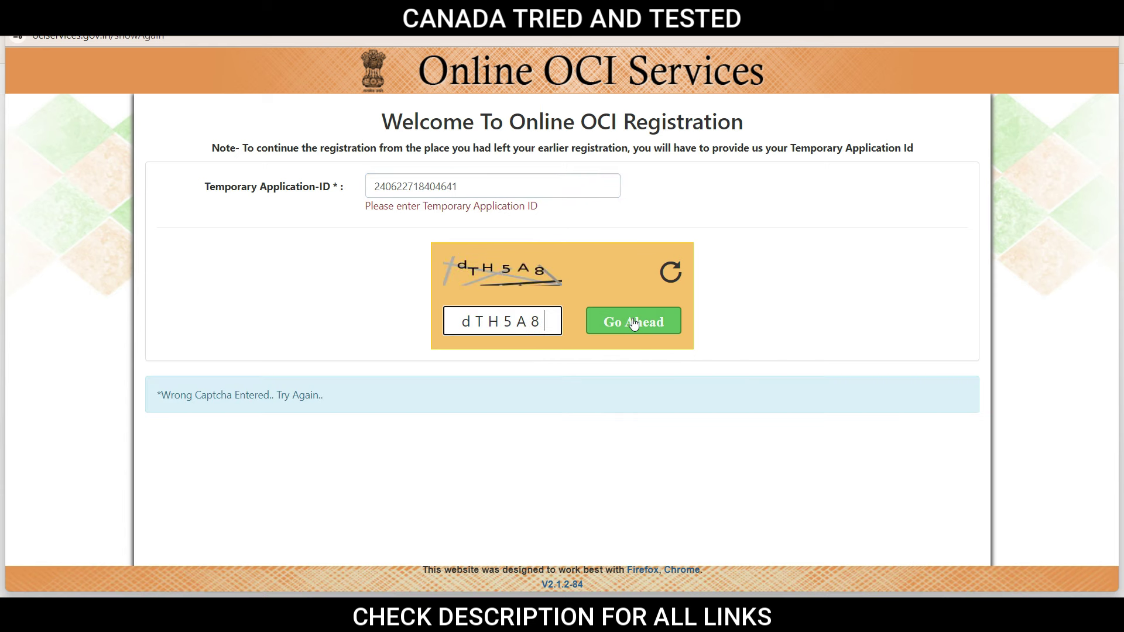
left_click(633, 323)
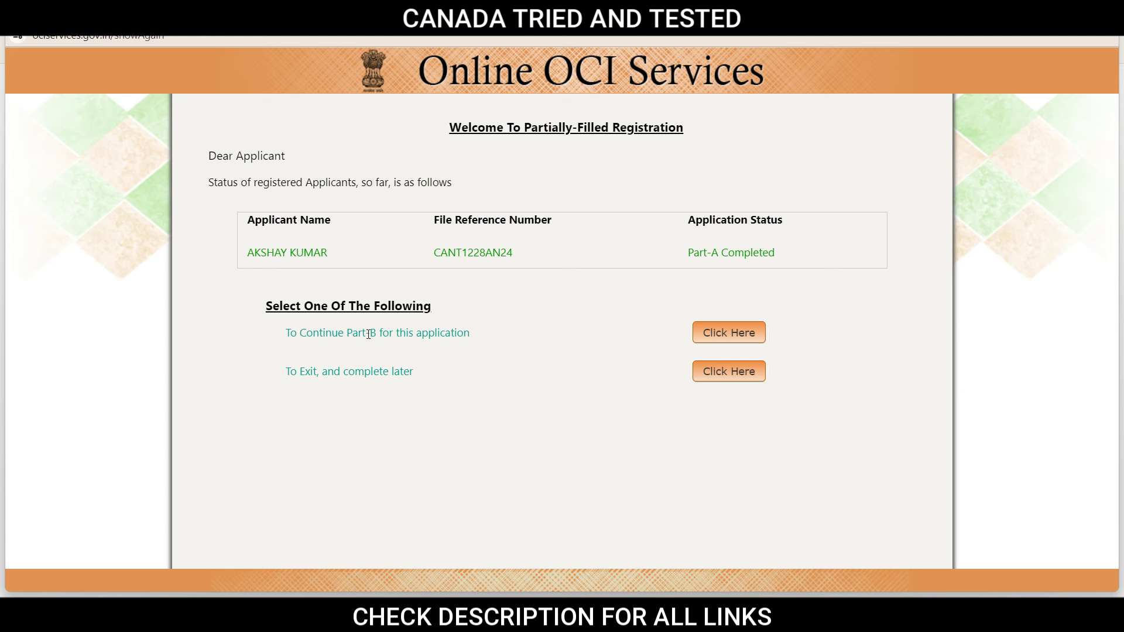
left_click(729, 335)
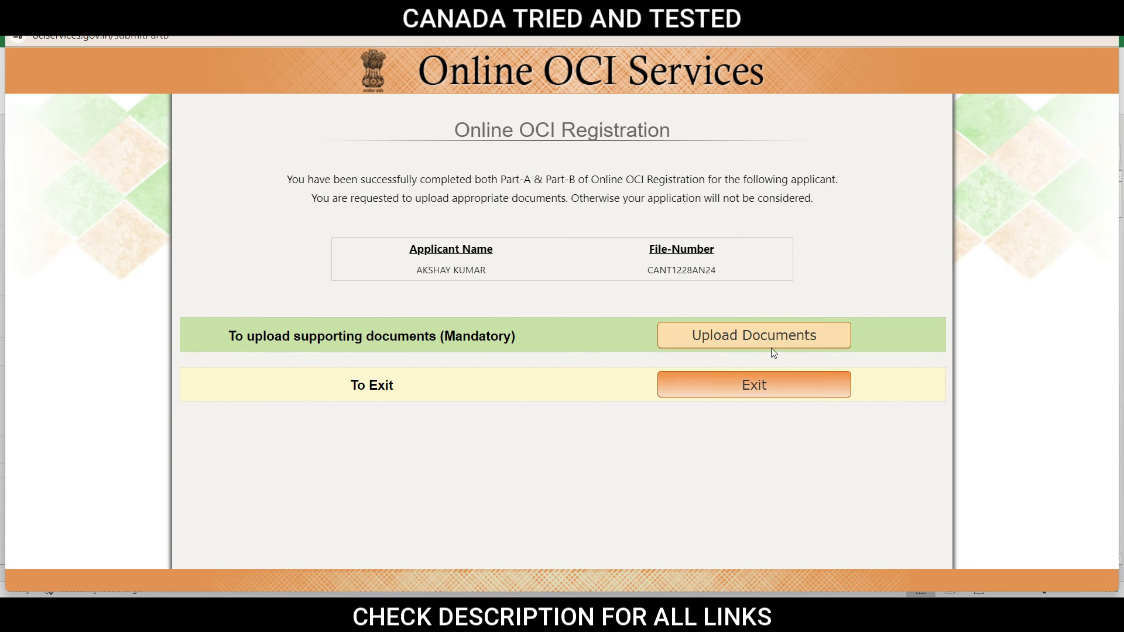
In Upload Documents, select CURRENT PASSPORT, then EMPLOYMENT/ WORK LETTER as document type.
left_click(768, 338)
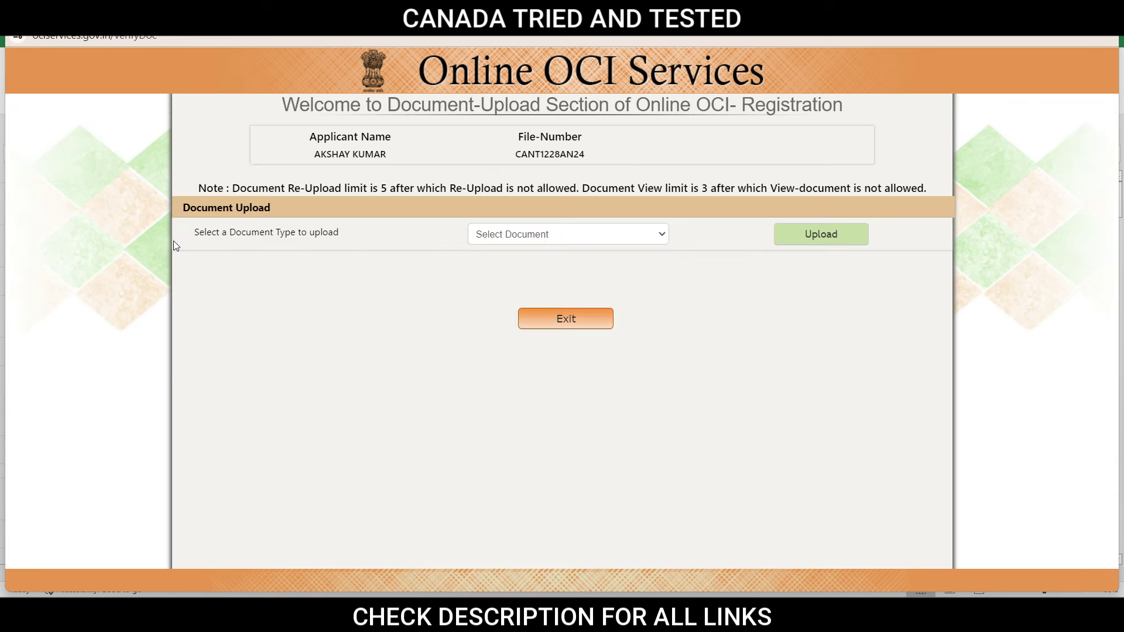
left_click(505, 236)
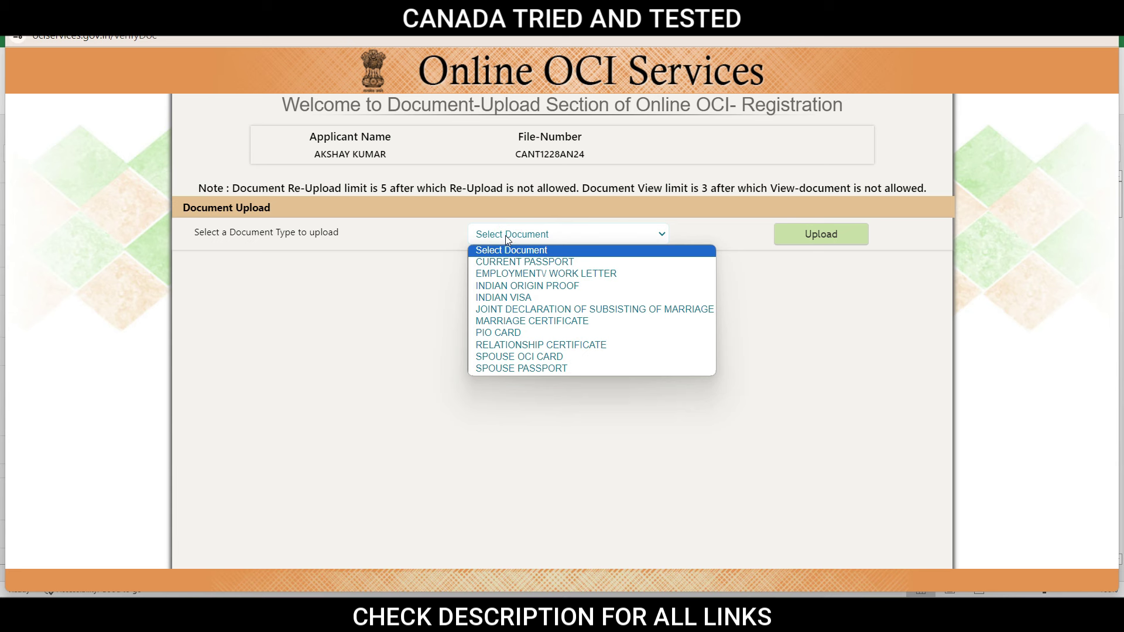
left_click(524, 262)
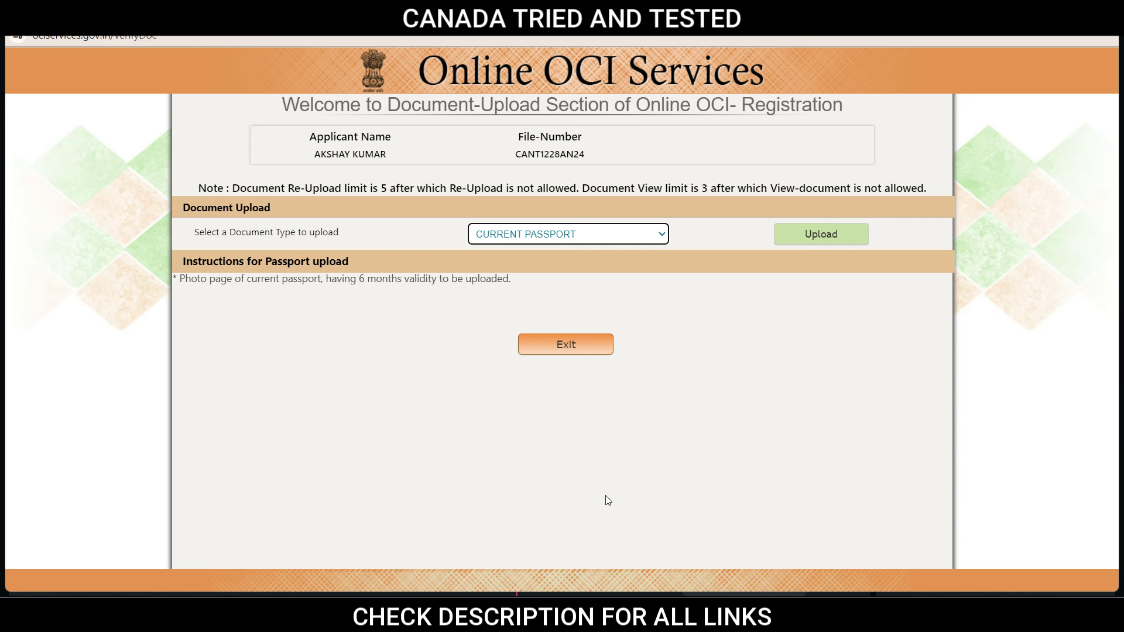
left_click(623, 556)
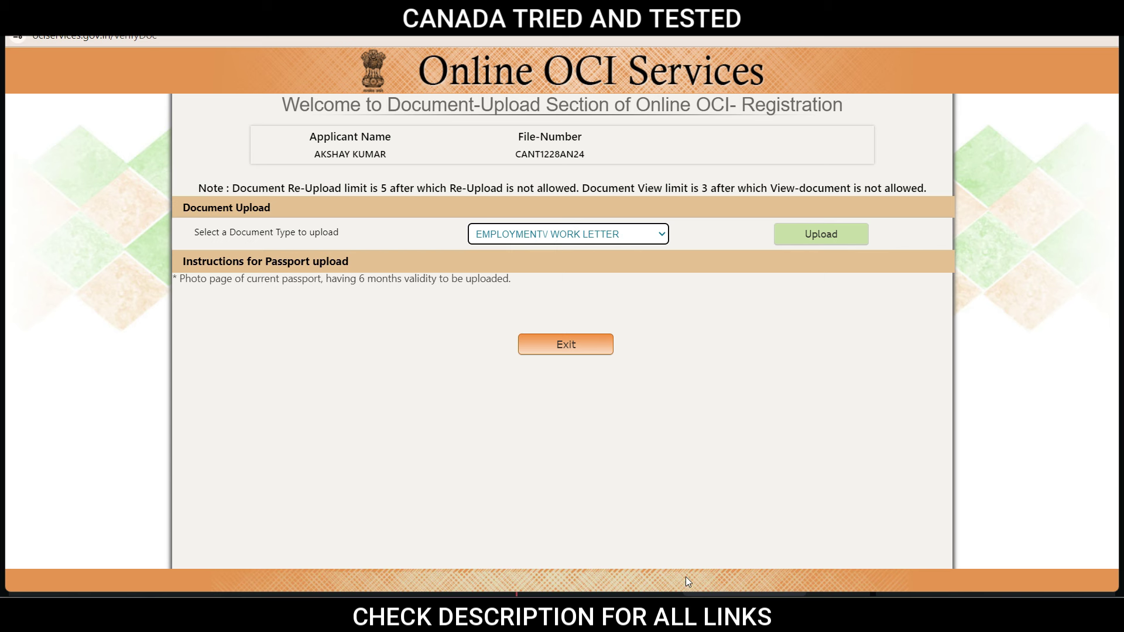
Set document type to INDIAN ORIGIN PROOF, view its proof types, then reopen the type list.
left_click(654, 235)
left_click(527, 286)
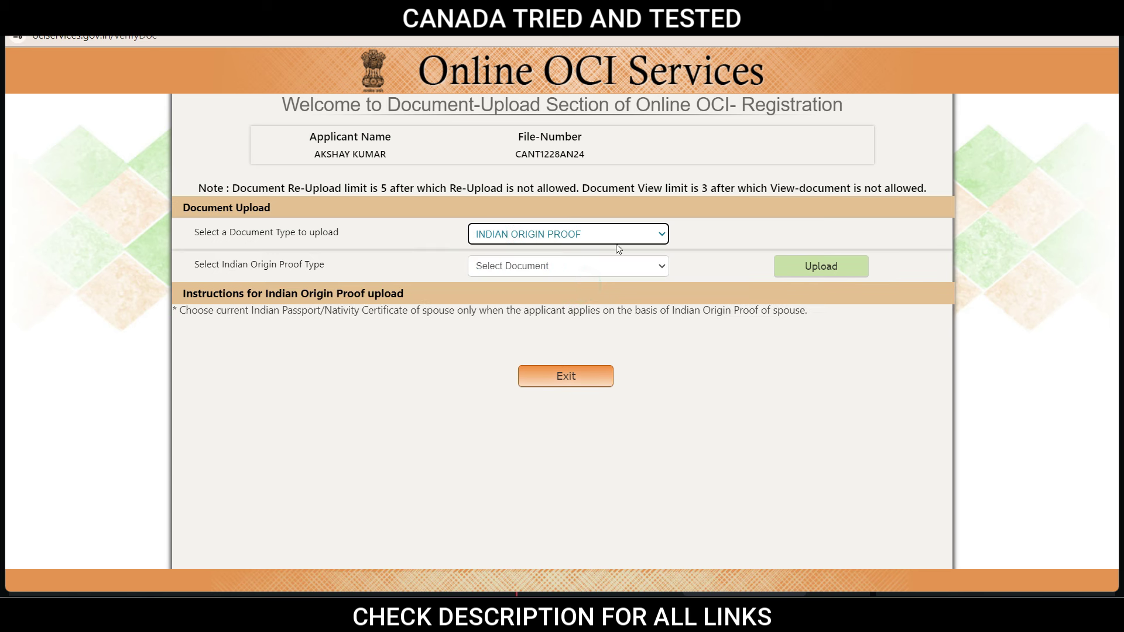
left_click(642, 273)
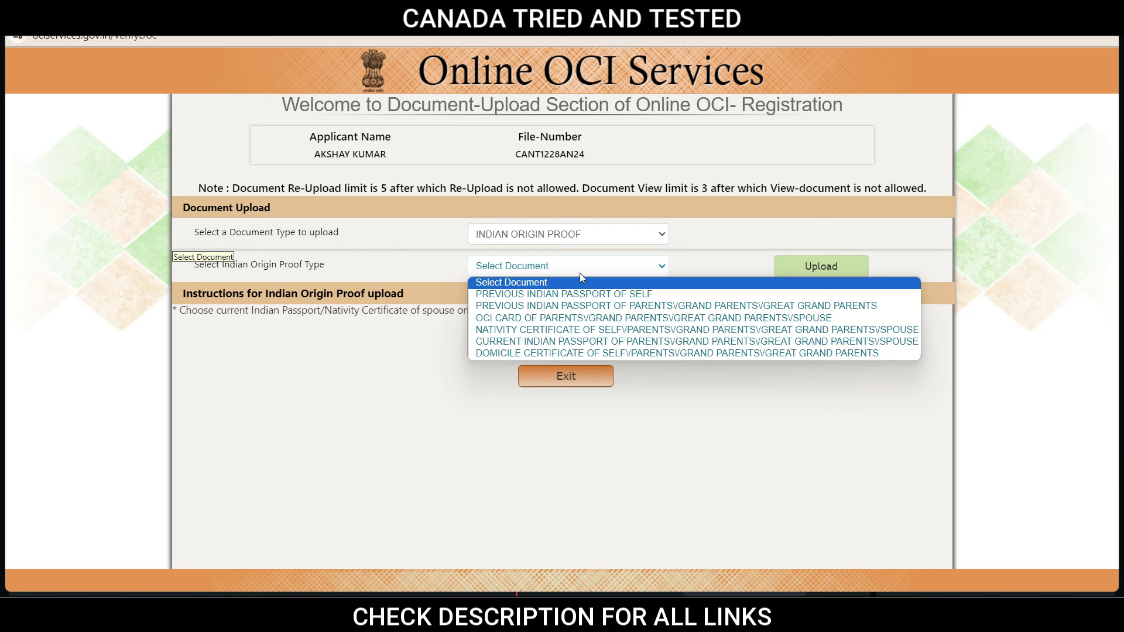
left_click(579, 235)
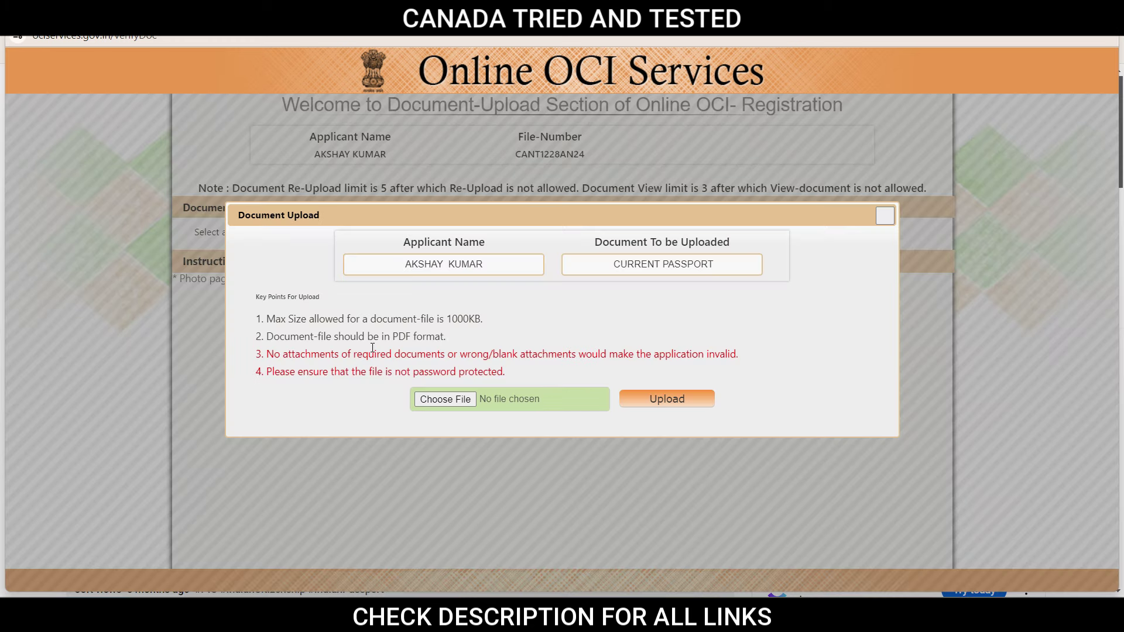
left_click_drag(392, 337, 451, 331)
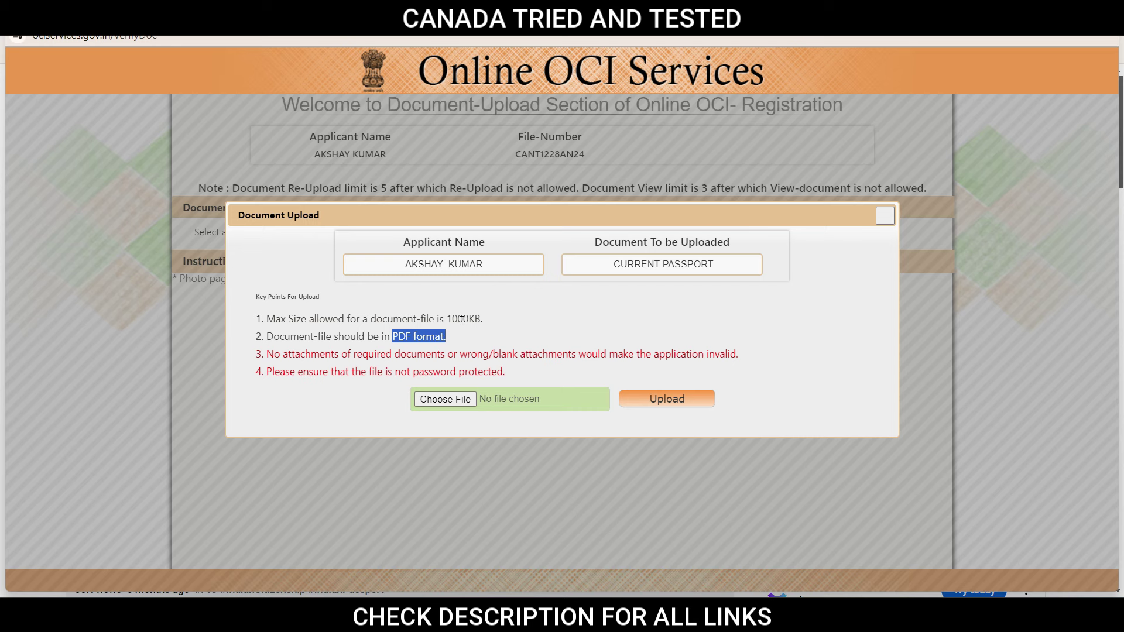
left_click(460, 353)
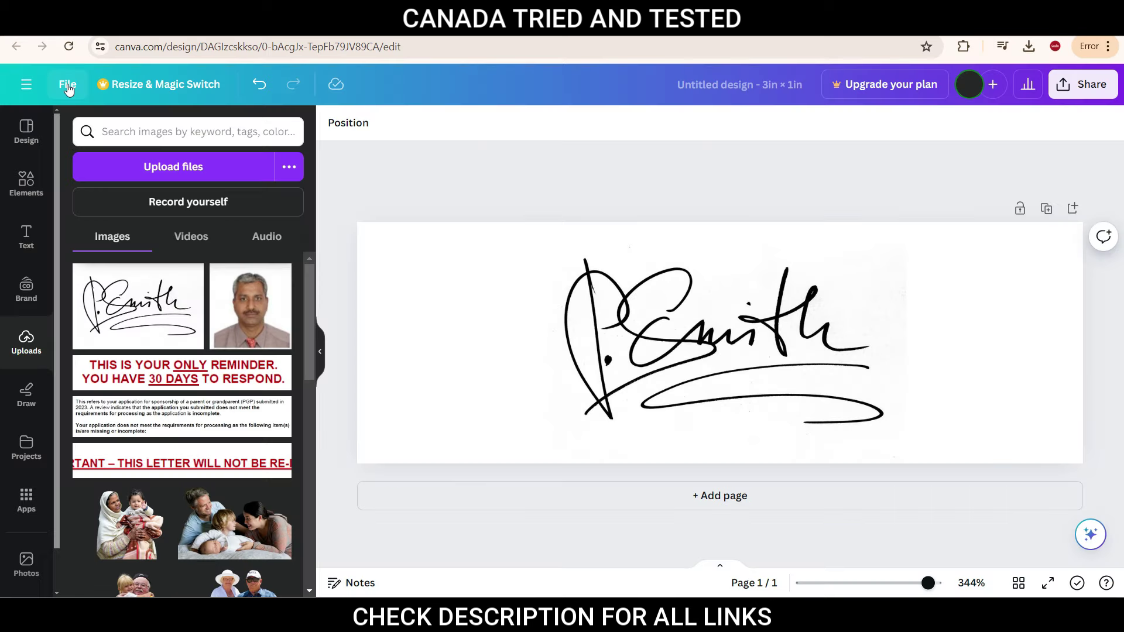
left_click(67, 83)
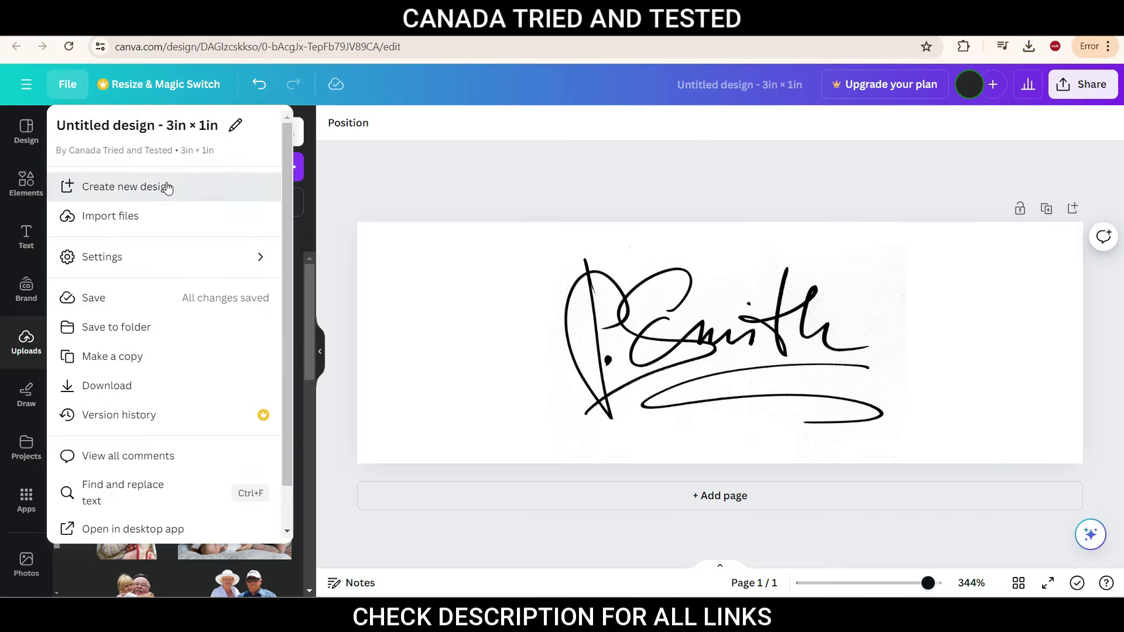
Create a custom-size blank design 11 in wide by 14 in high.
left_click(166, 186)
left_click(125, 163)
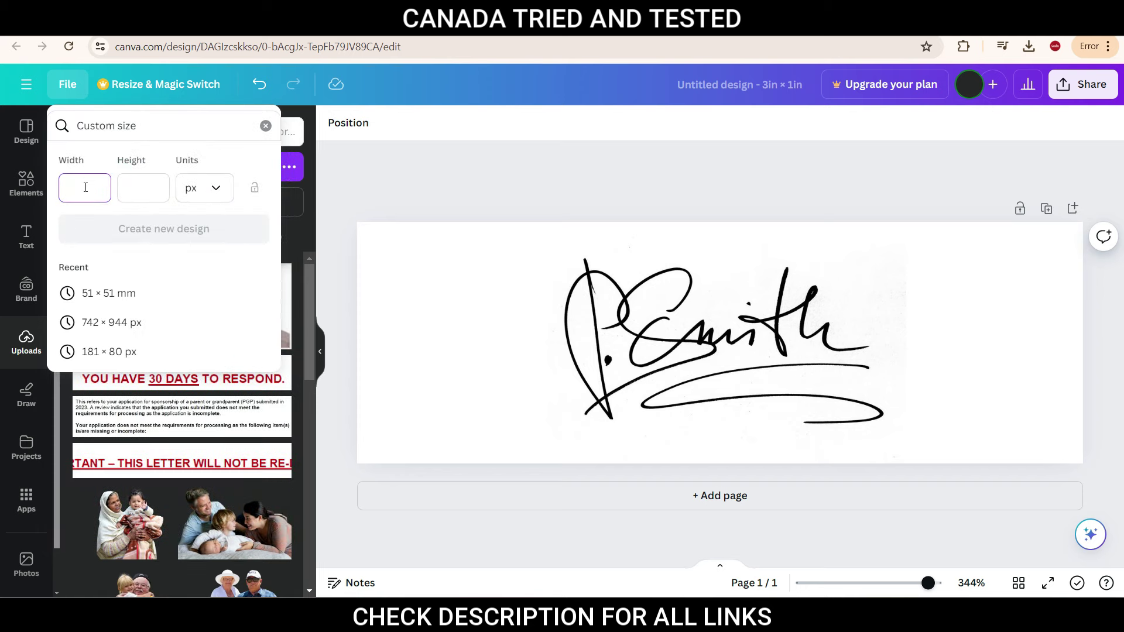
type("11")
left_click(134, 188)
type("14")
left_click(178, 229)
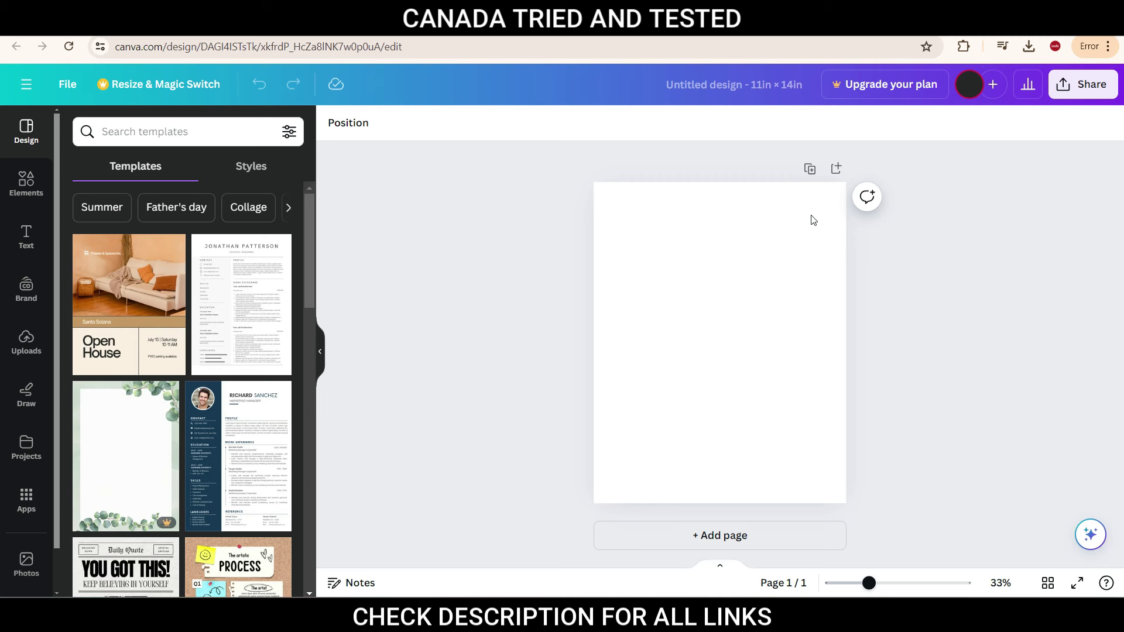
Drop DOCUMENT PHOTO onto page 1, enlarge it to fill the page, and add pages.
left_click_drag(814, 220, 649, 283)
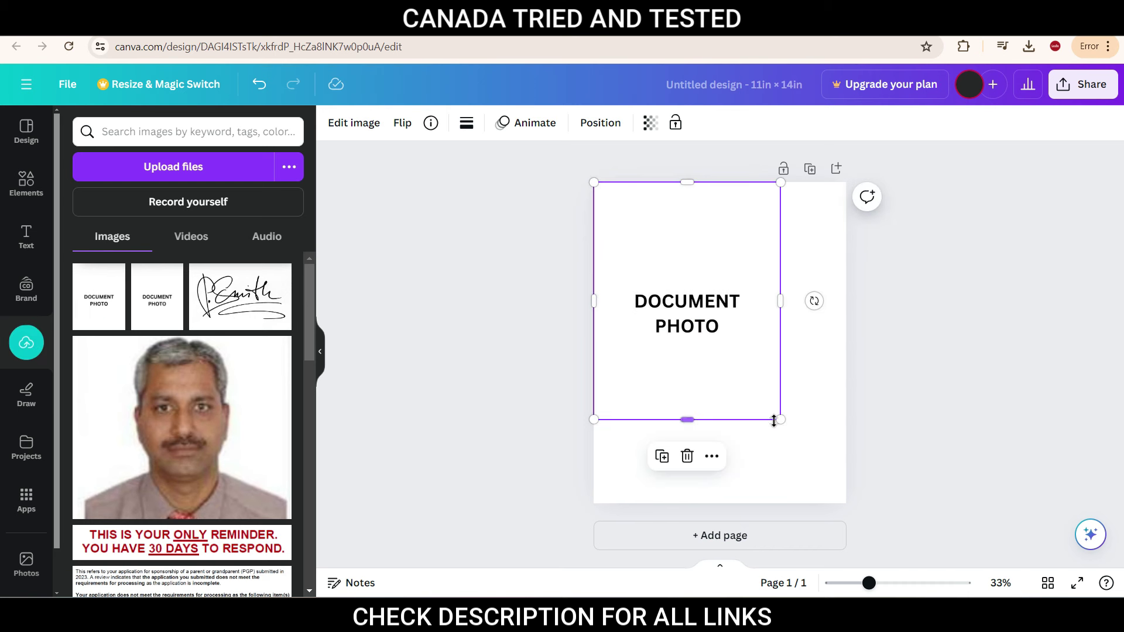
left_click_drag(776, 414, 847, 503)
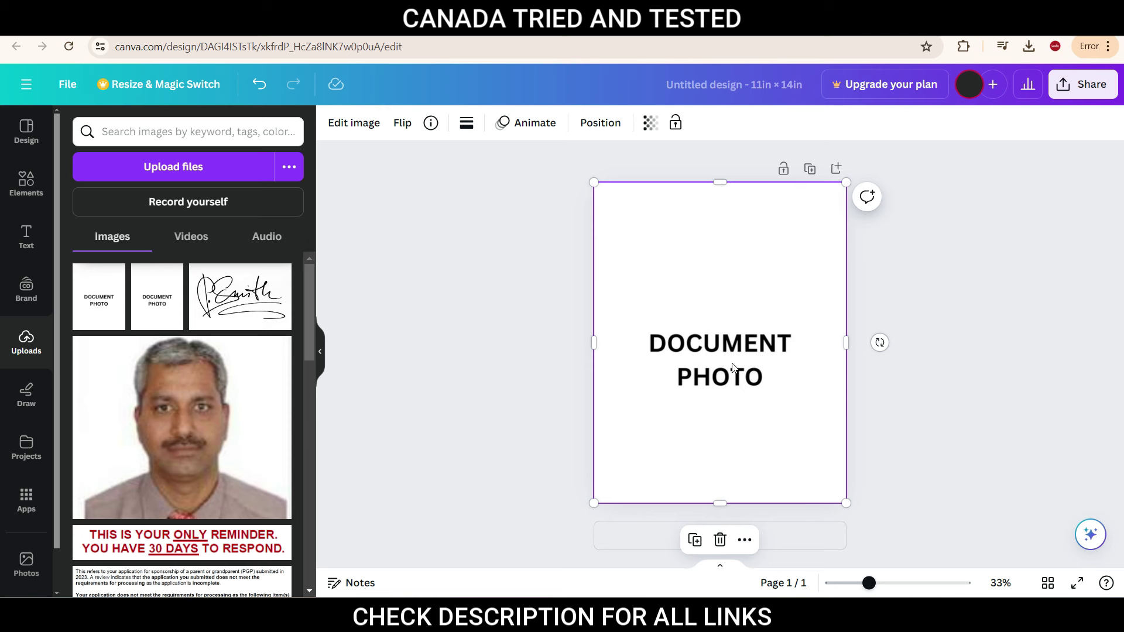
left_click(927, 528)
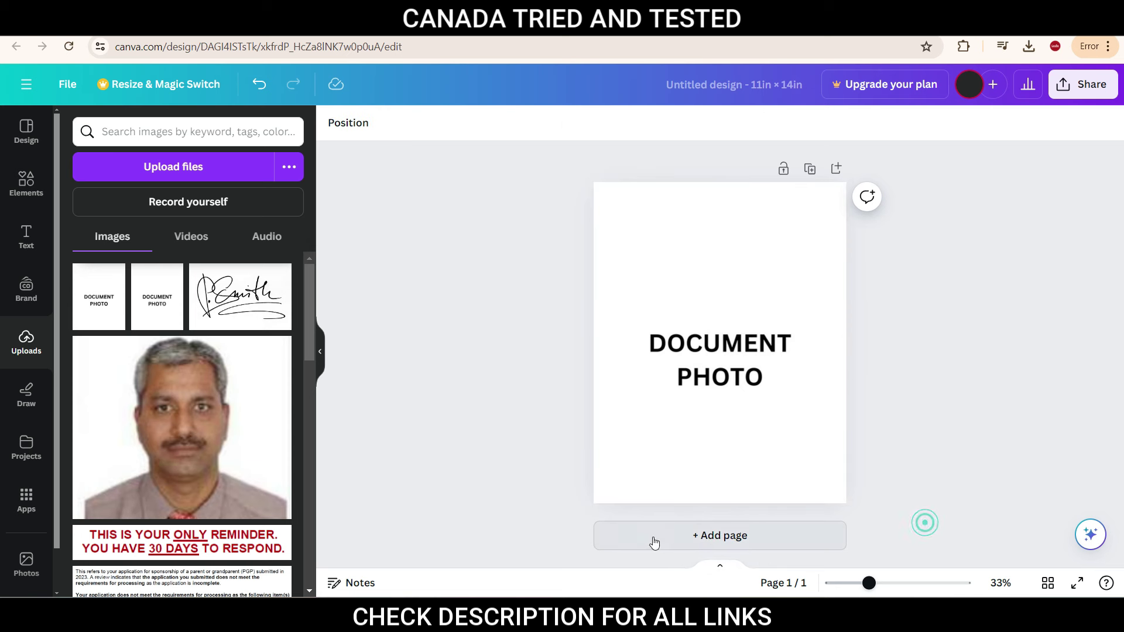
left_click(712, 536)
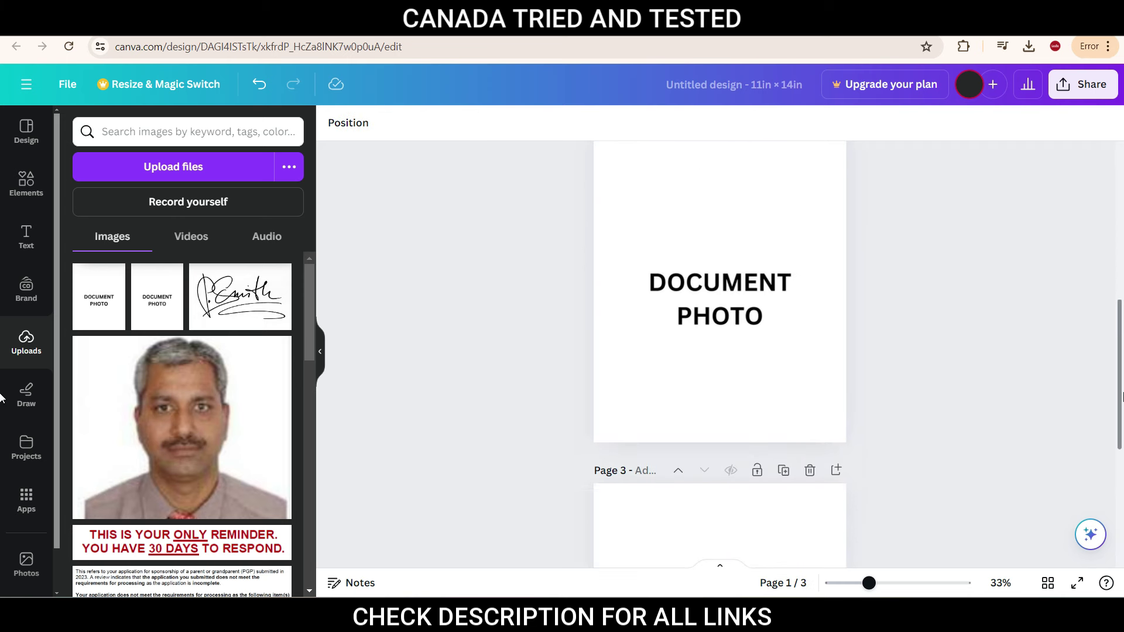
Download the design through Share > Download with file type PDF Standard.
left_click(1083, 84)
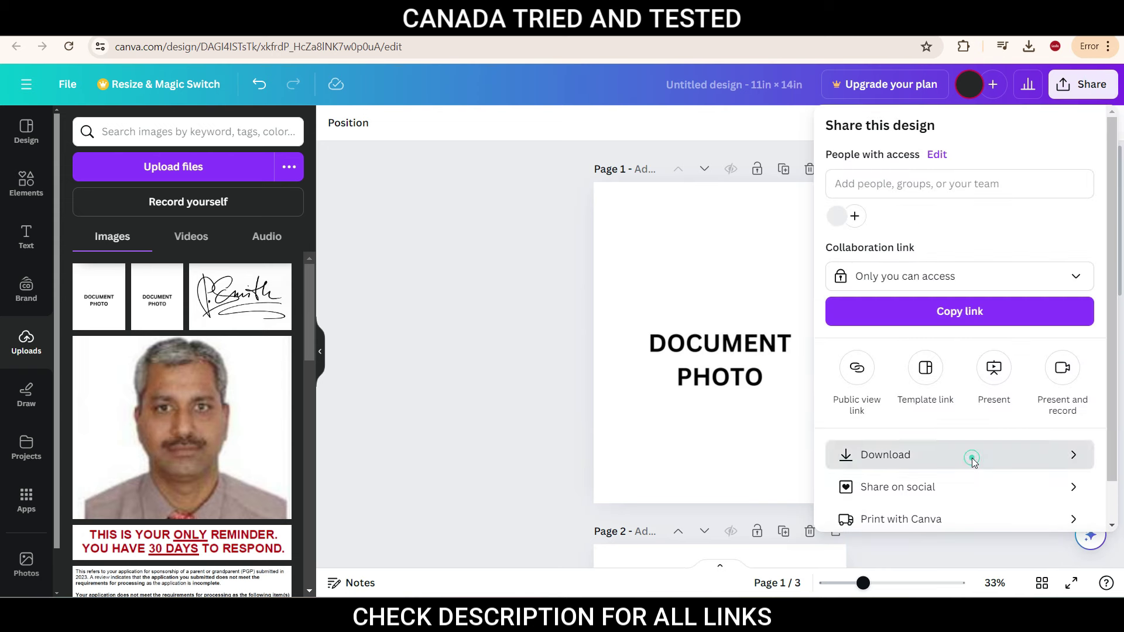
left_click(972, 461)
left_click(923, 188)
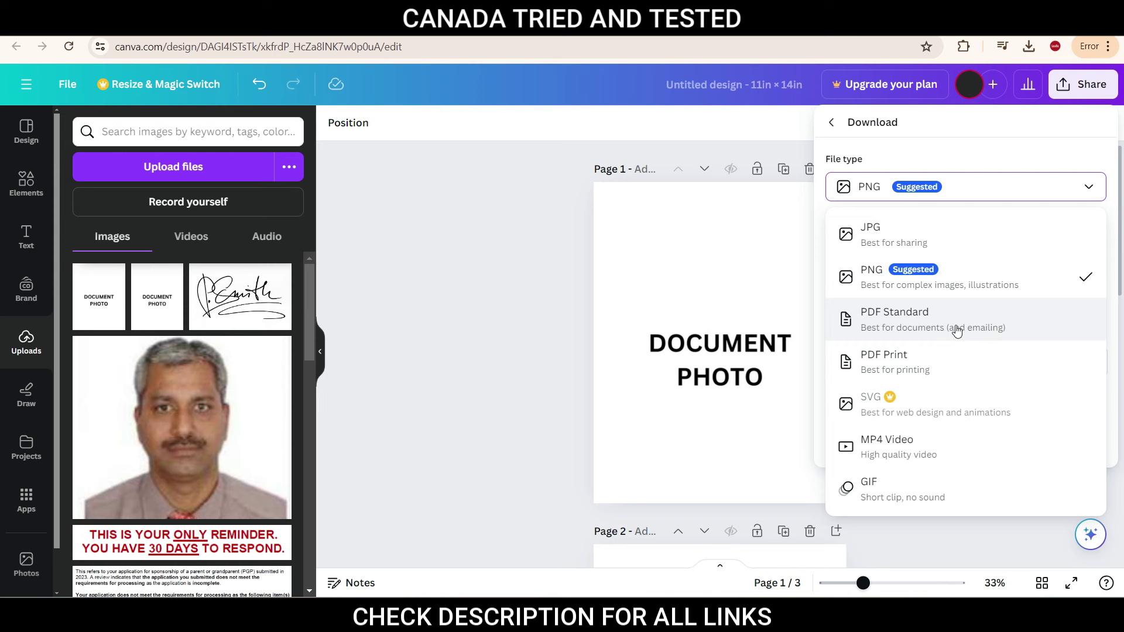
left_click(954, 328)
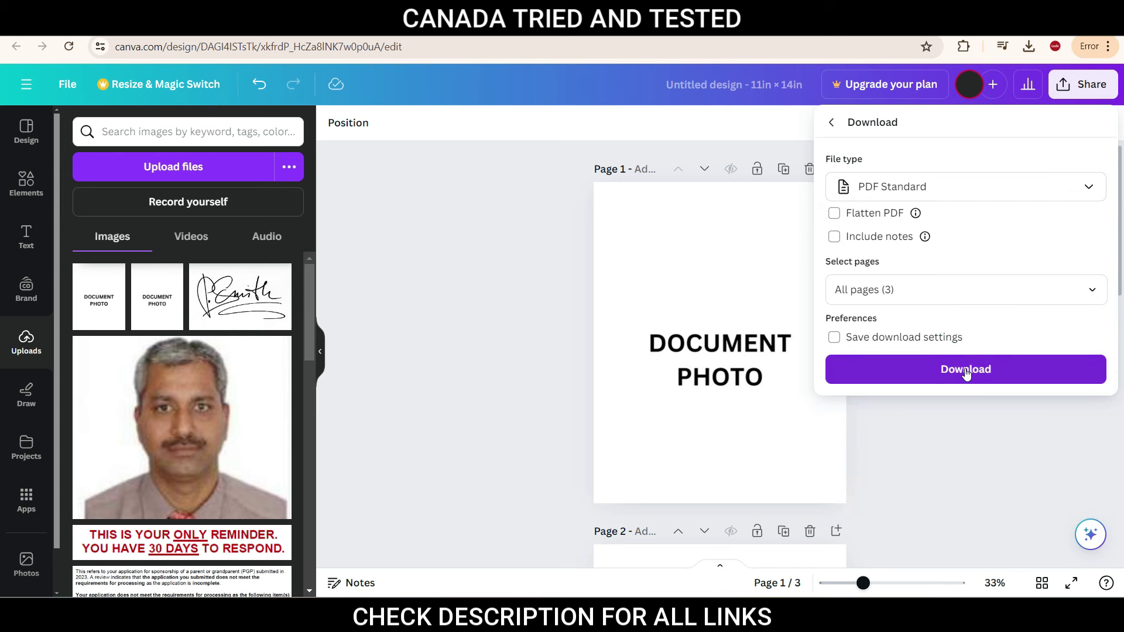
left_click(966, 370)
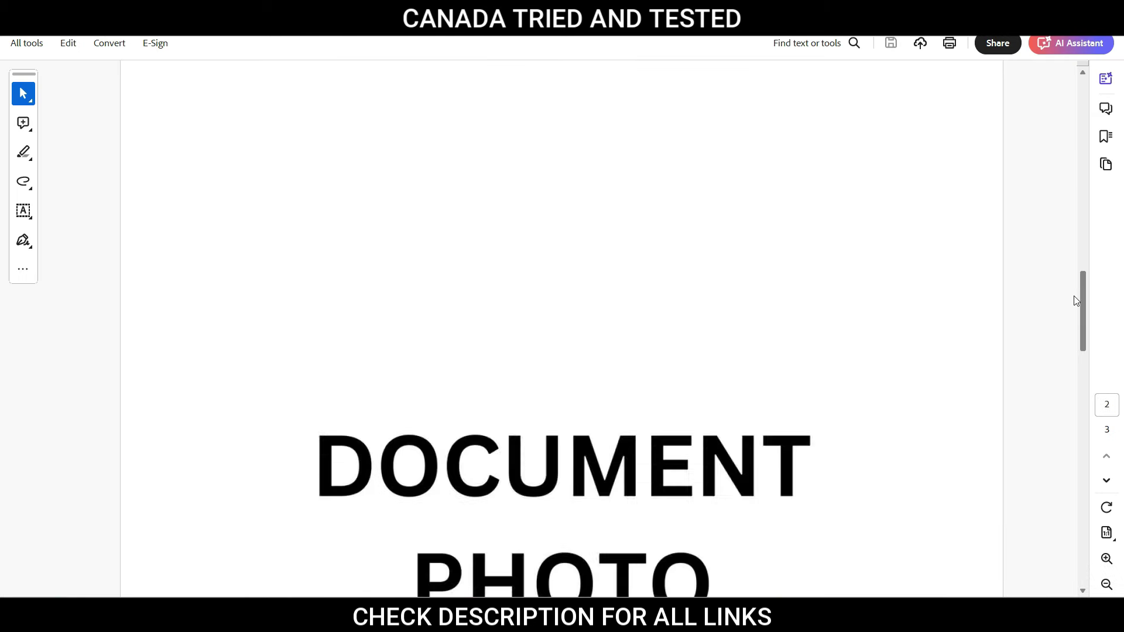
Scroll through the three pages of the Untitled design PDF in Acrobat.
scroll(1077, 534, "down", 10)
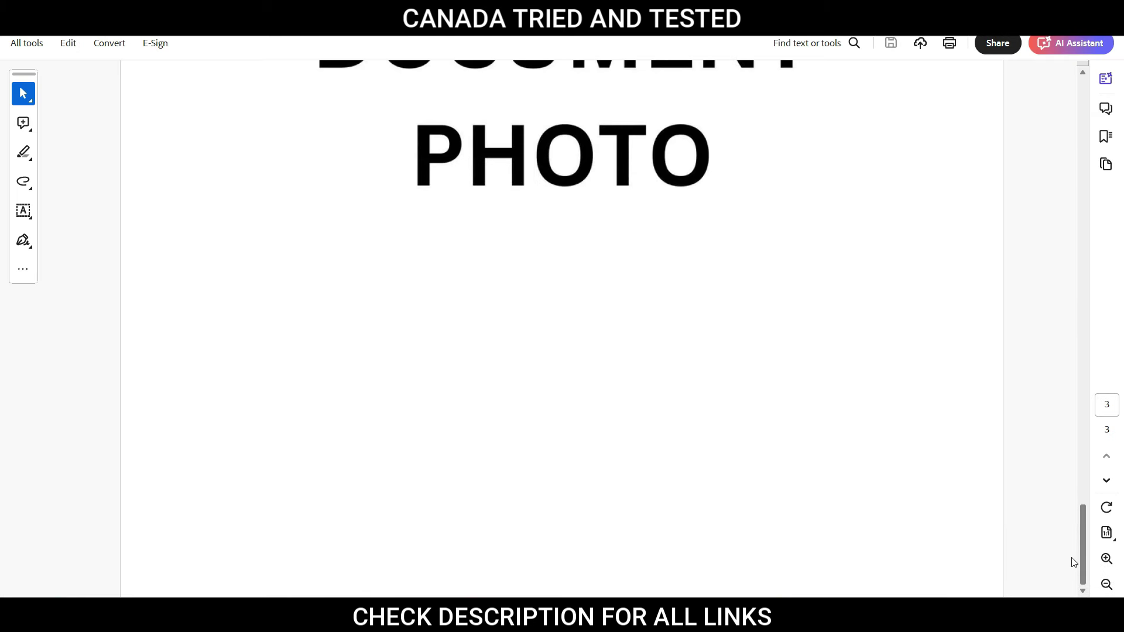
left_click_drag(1068, 588, 1054, 93)
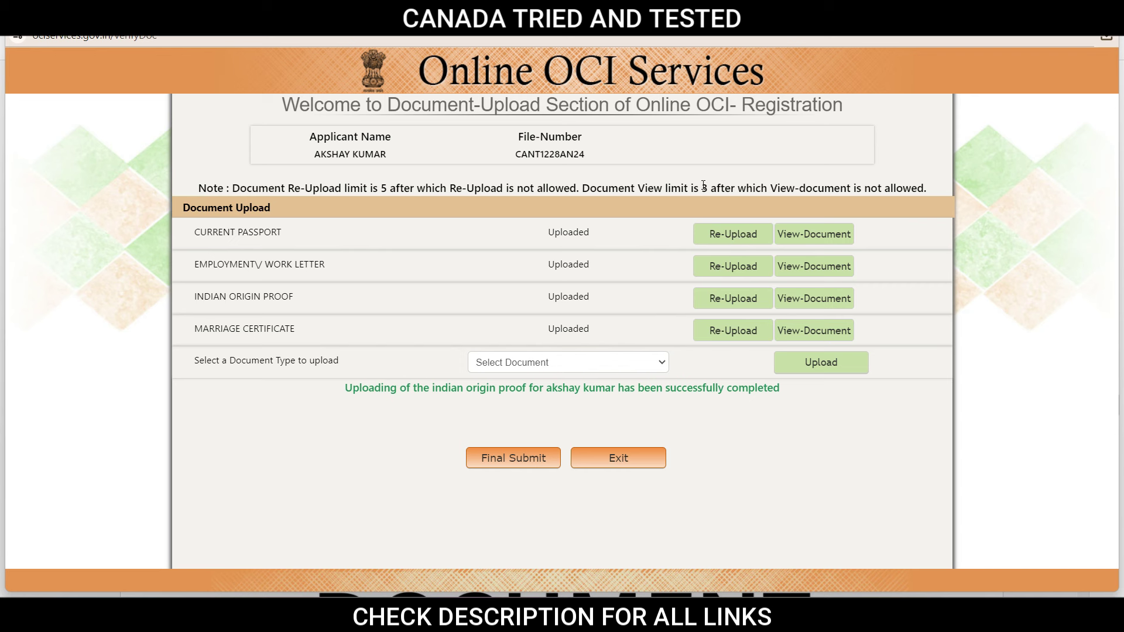
left_click_drag(701, 189, 928, 188)
left_click(333, 188)
Final-submit the application, generate the registration form, and highlight its document instructions and file number.
left_click(525, 458)
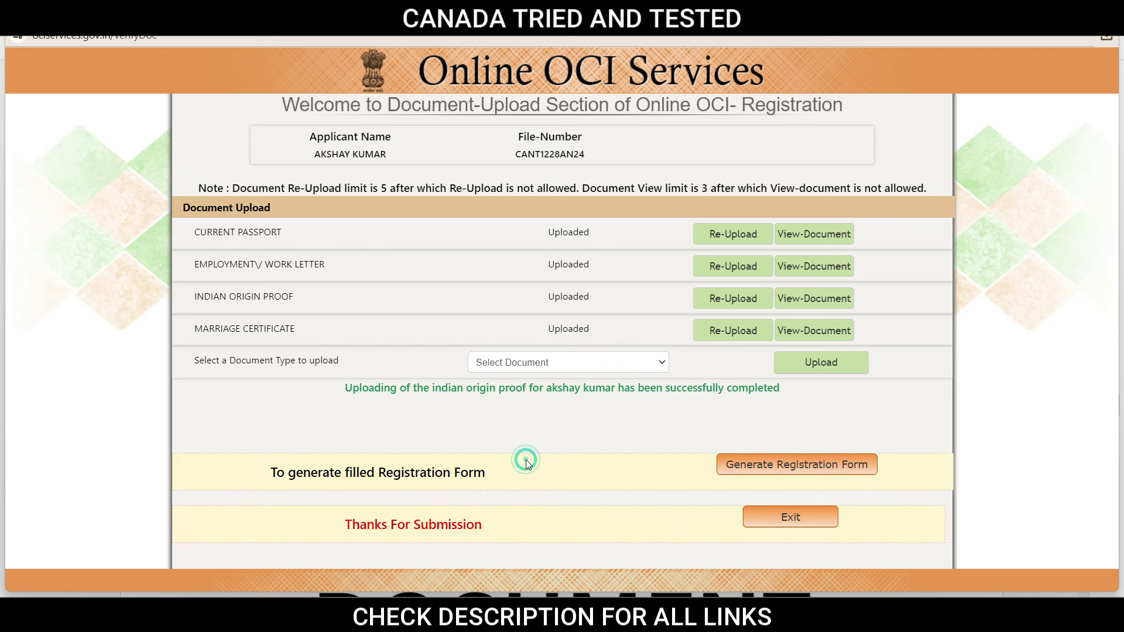
left_click(818, 469)
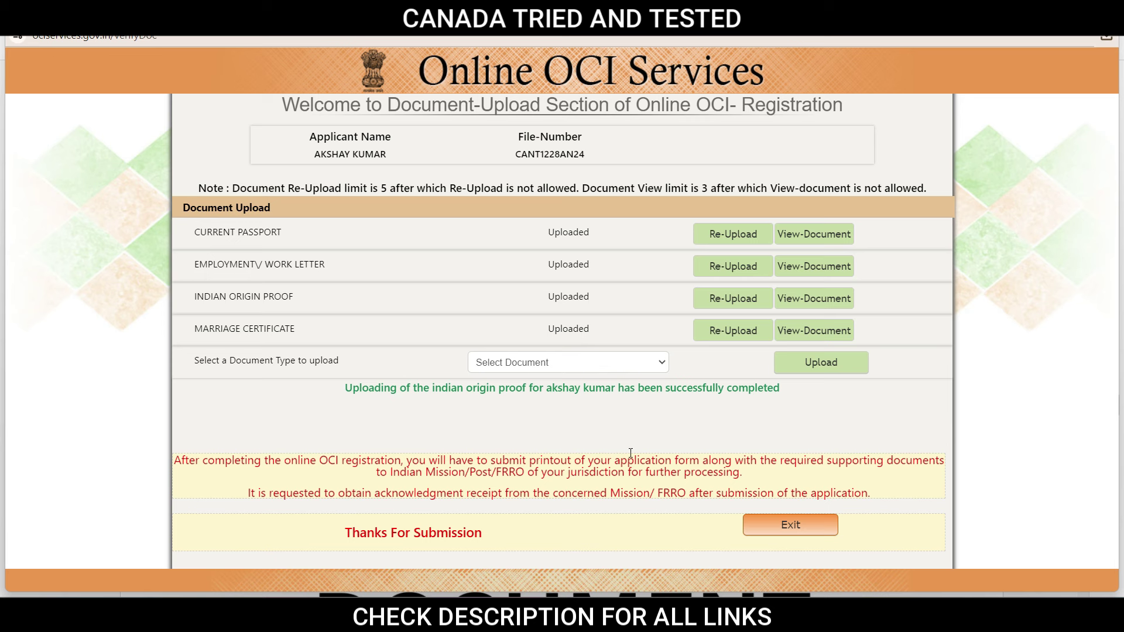
left_click_drag(814, 461, 836, 484)
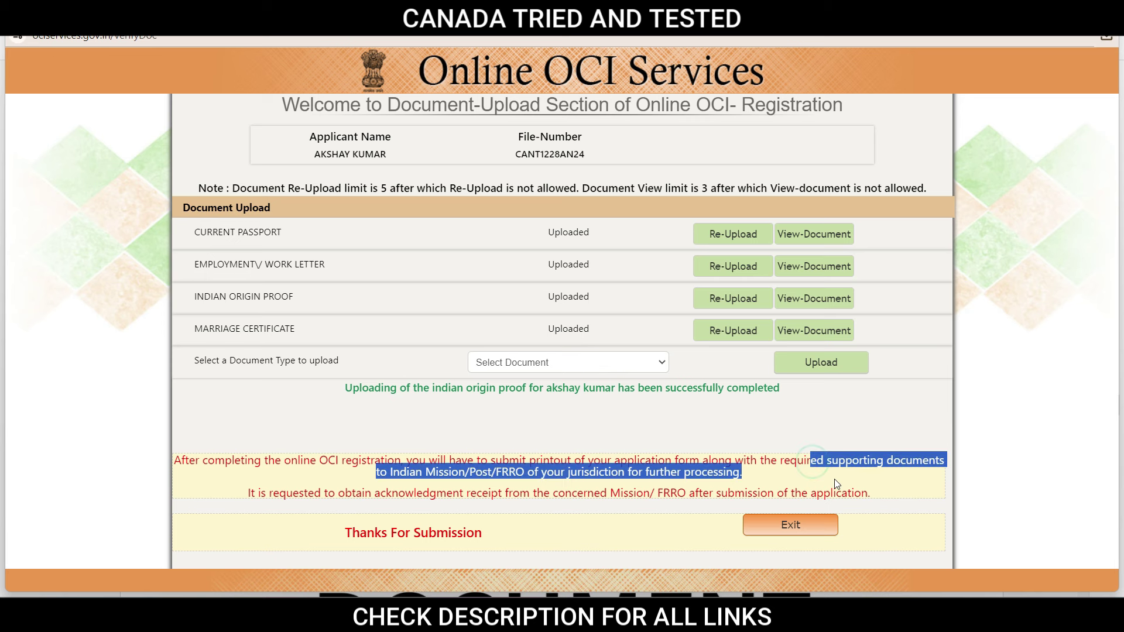
left_click(692, 433)
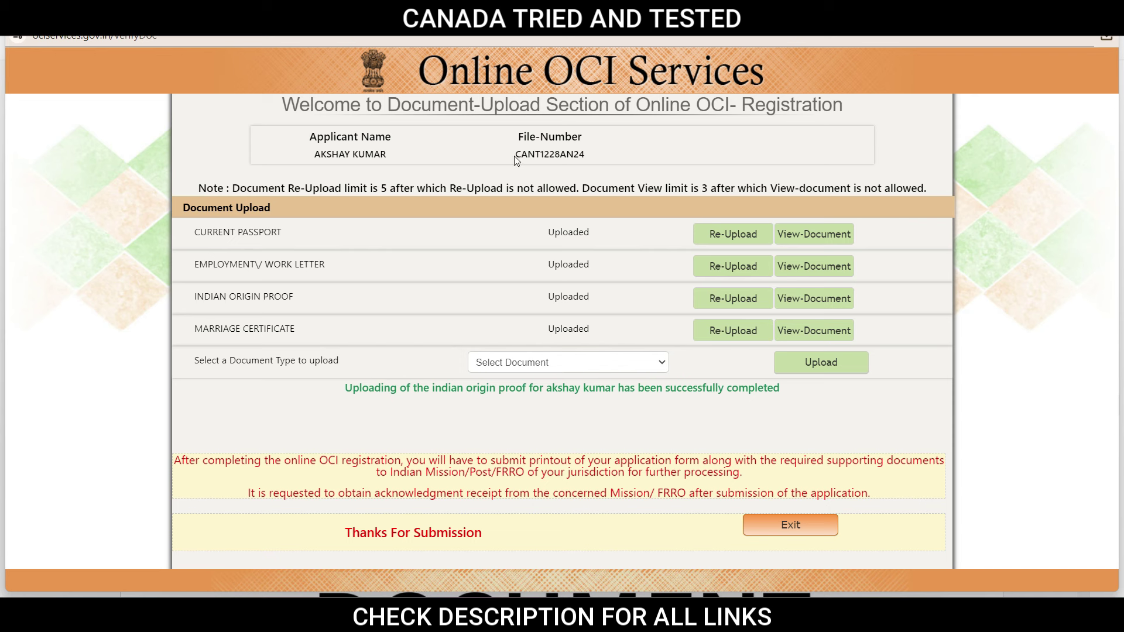
left_click_drag(515, 156, 620, 154)
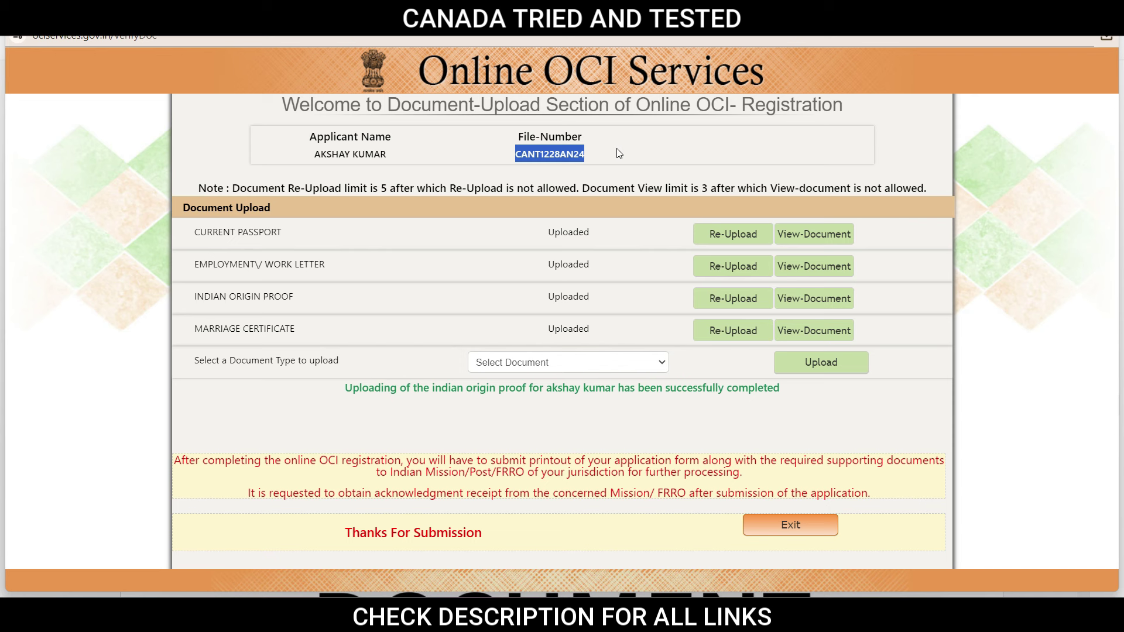
left_click(642, 450)
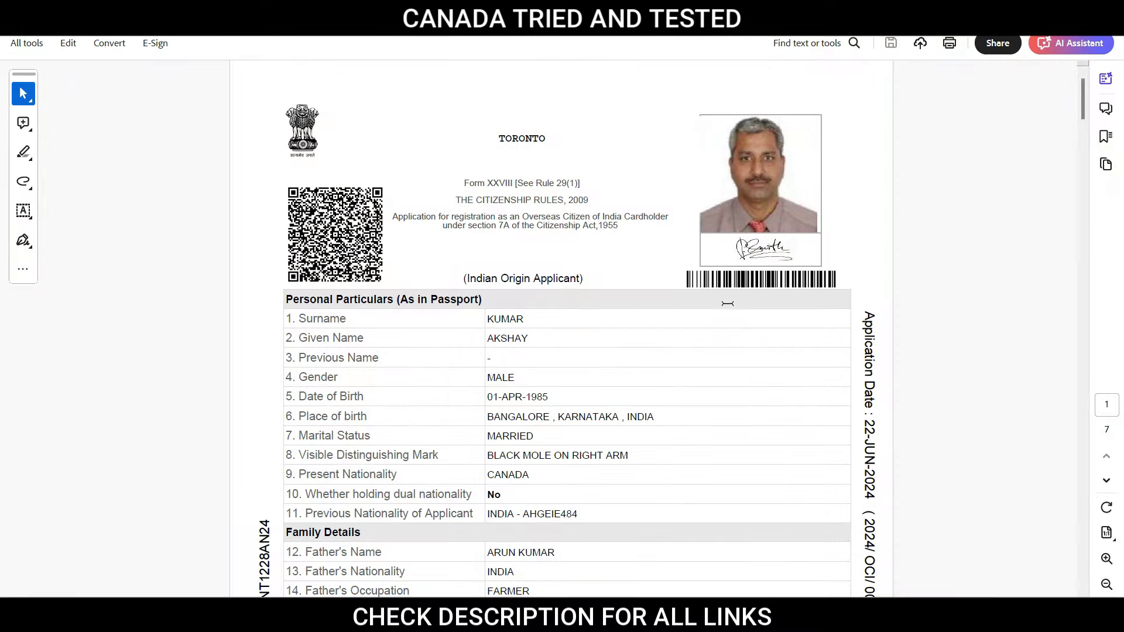
Scroll through the seven-page OCI registration PDF down to the Instructions For Filling Application Form.
left_click_drag(1081, 93, 1071, 585)
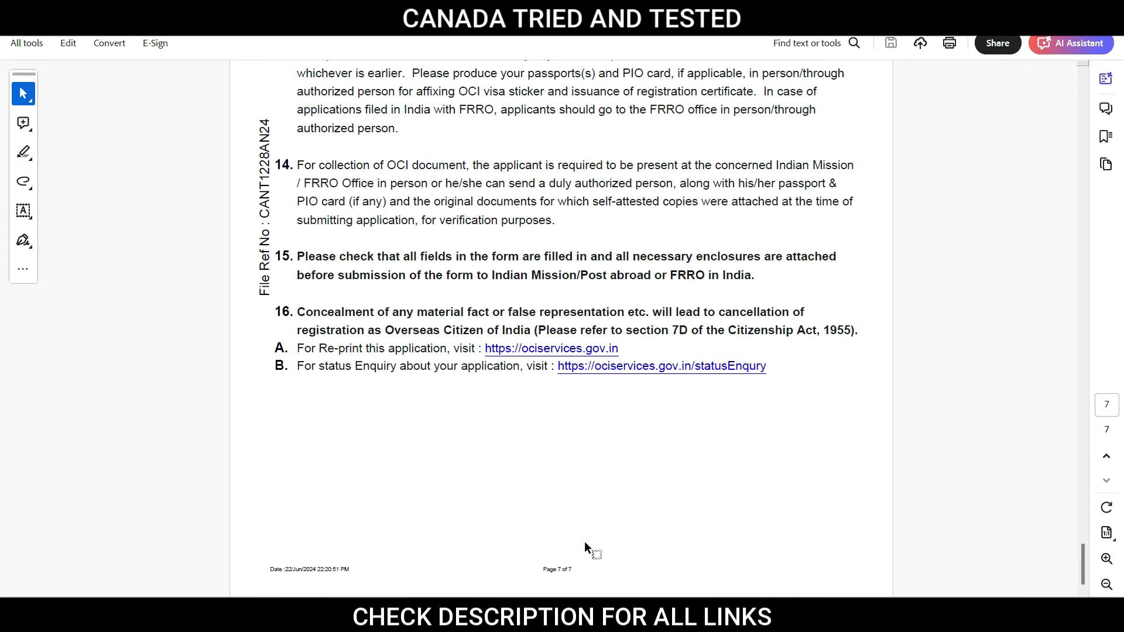
left_click_drag(1086, 572, 1086, 399)
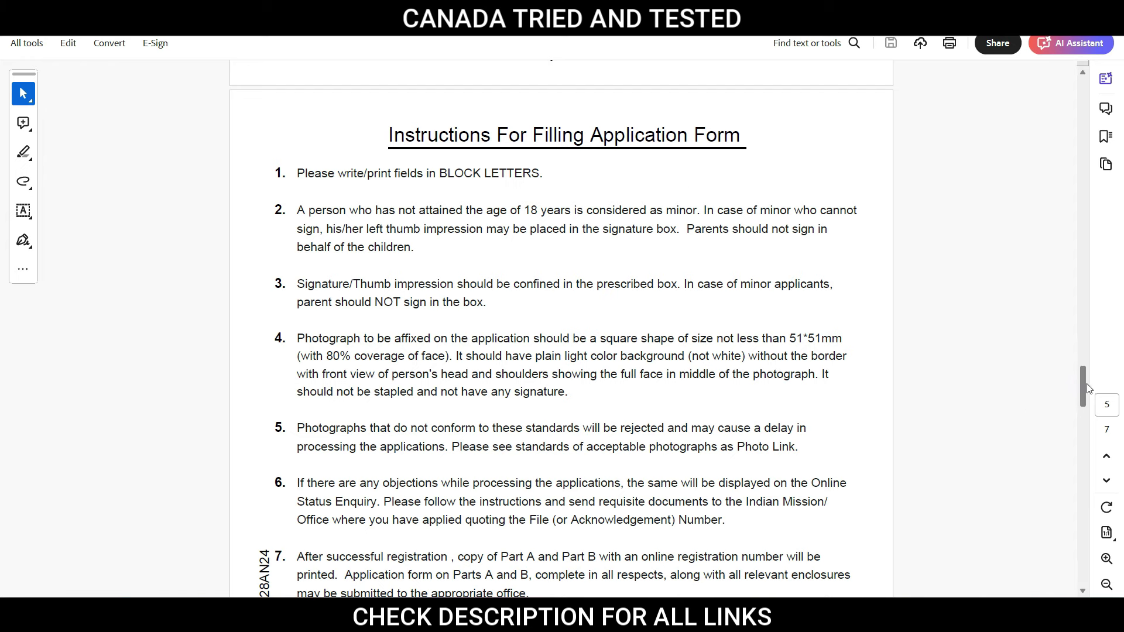
scroll(1087, 391, "down", 20)
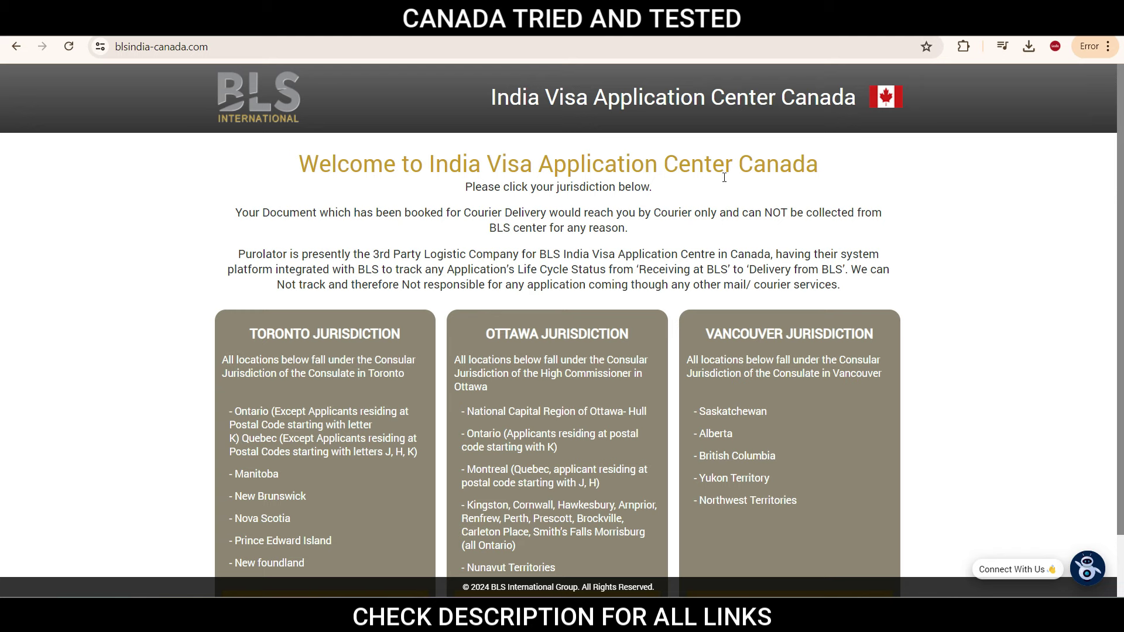
scroll(265, 271, "down", 1)
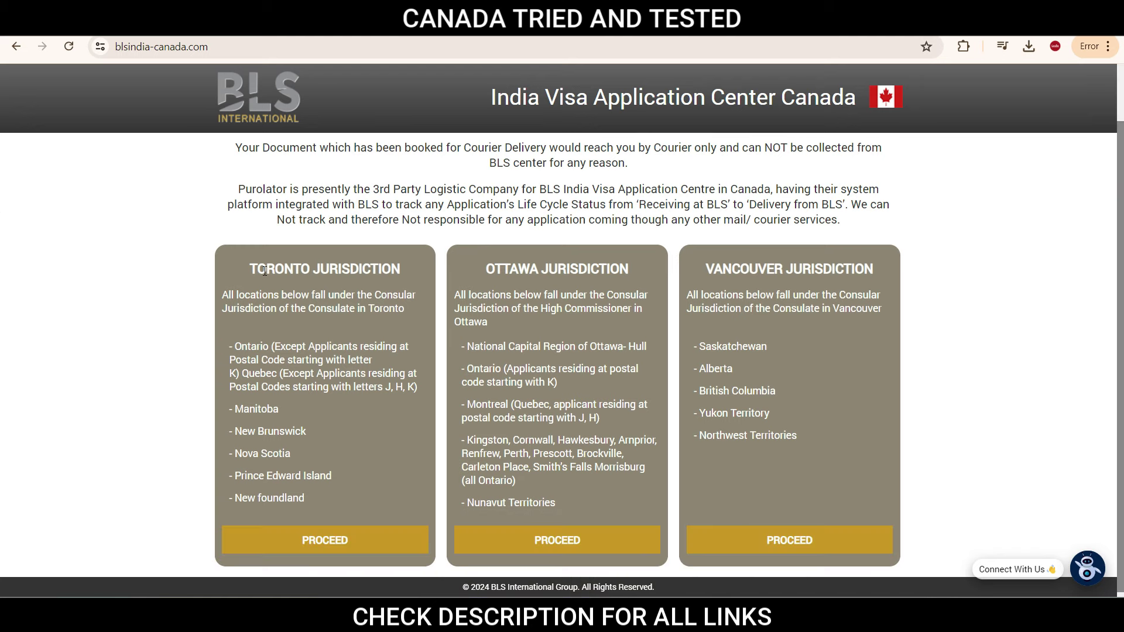
left_click_drag(254, 270, 403, 270)
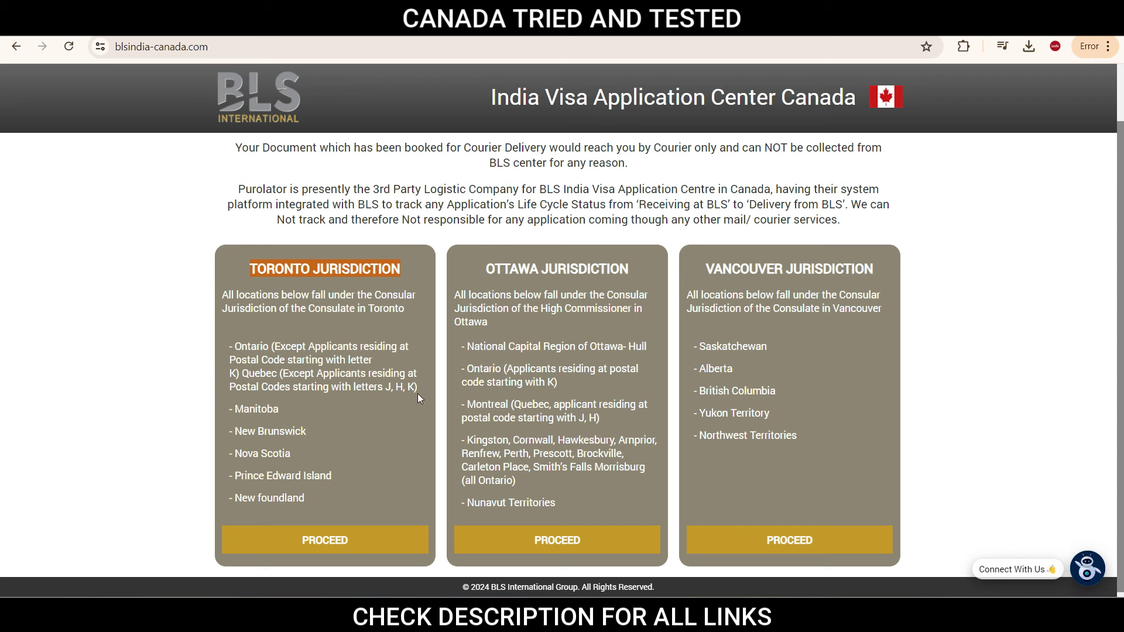
left_click_drag(490, 265, 648, 270)
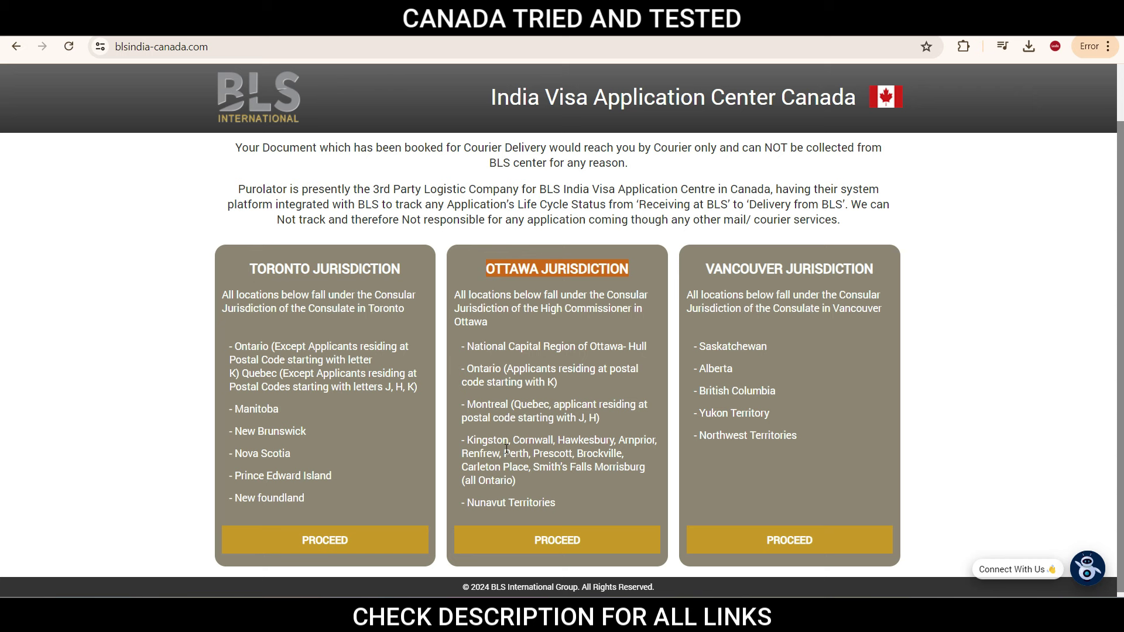
left_click(755, 269)
left_click_drag(706, 270, 884, 272)
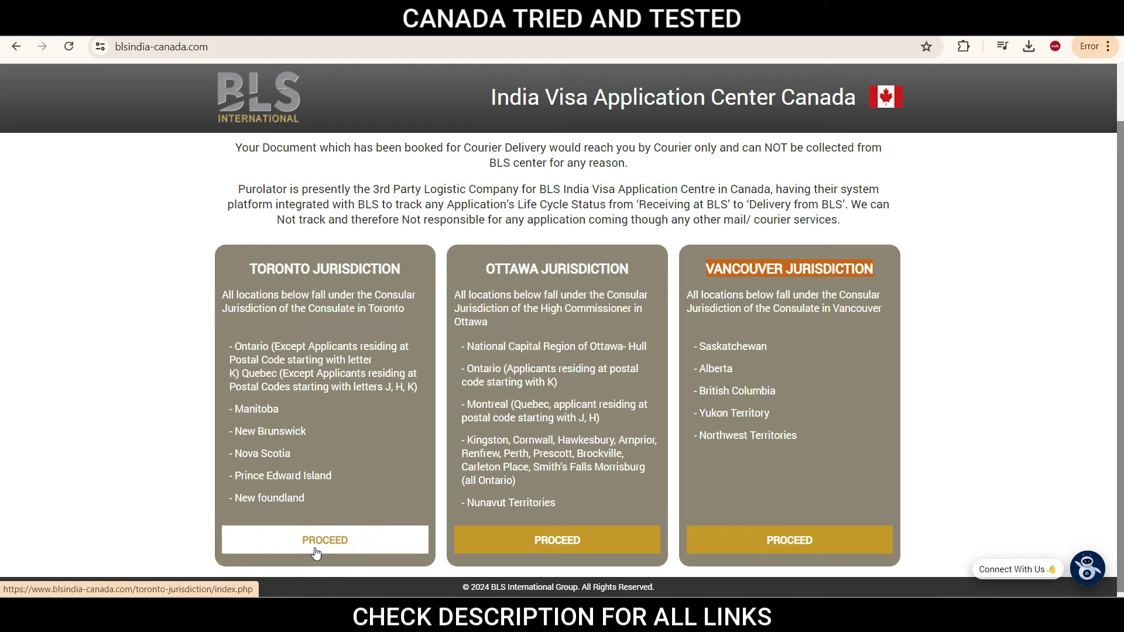
Go to the OCI Checklist page for the Toronto Jurisdiction.
left_click(316, 553)
mouse_move(367, 153)
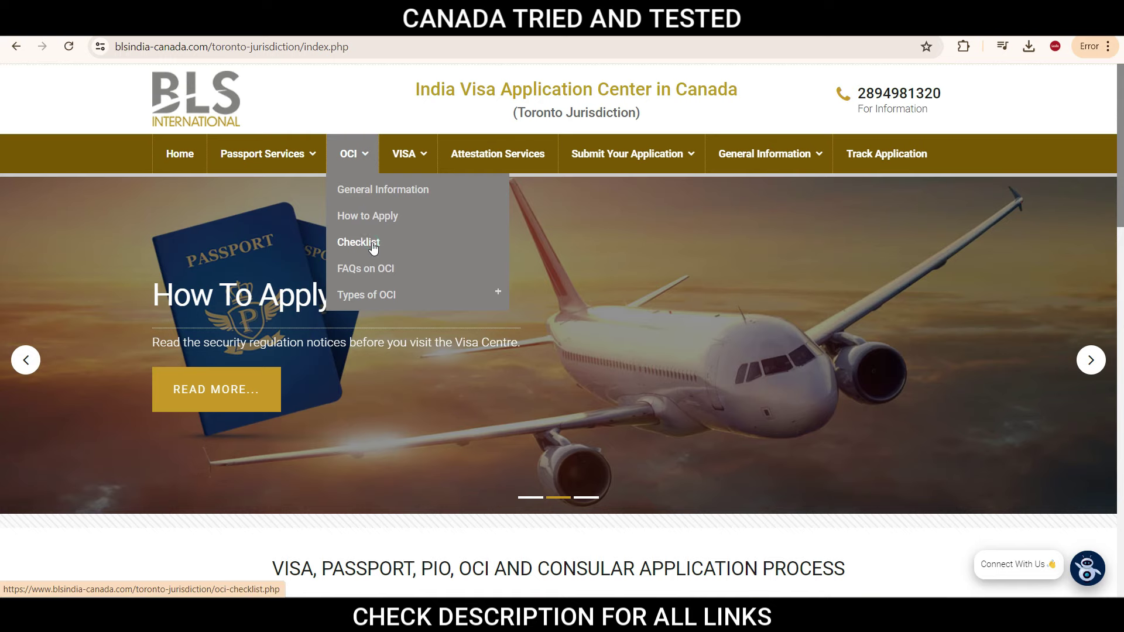
left_click(370, 243)
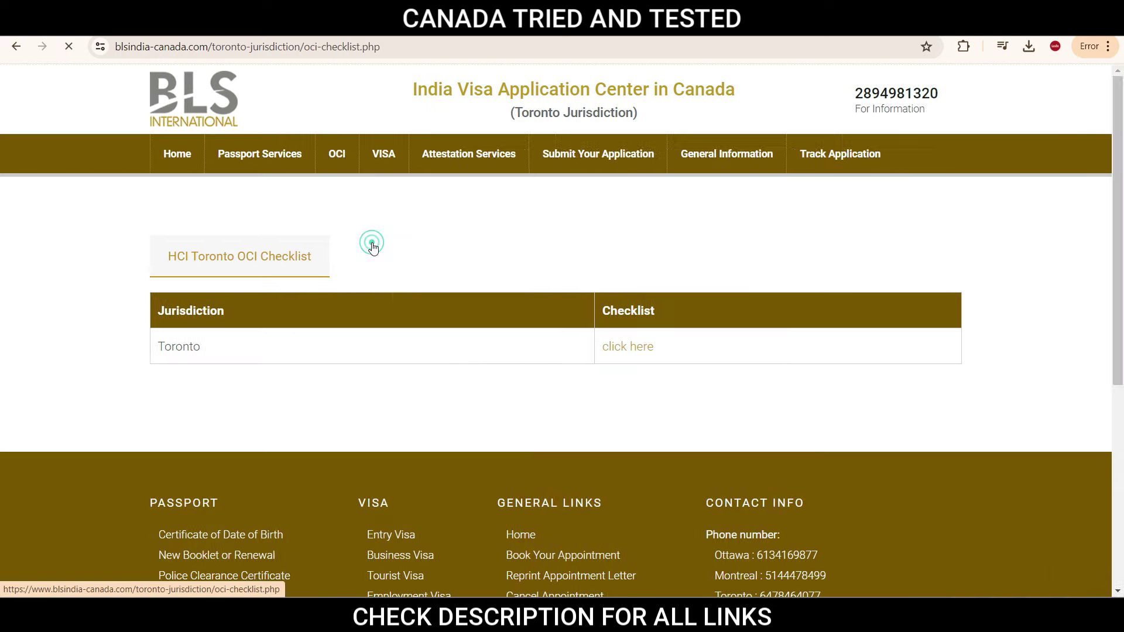
Open the Toronto OCI checklist PDF and highlight the spouse's passport requirement.
left_click(654, 353)
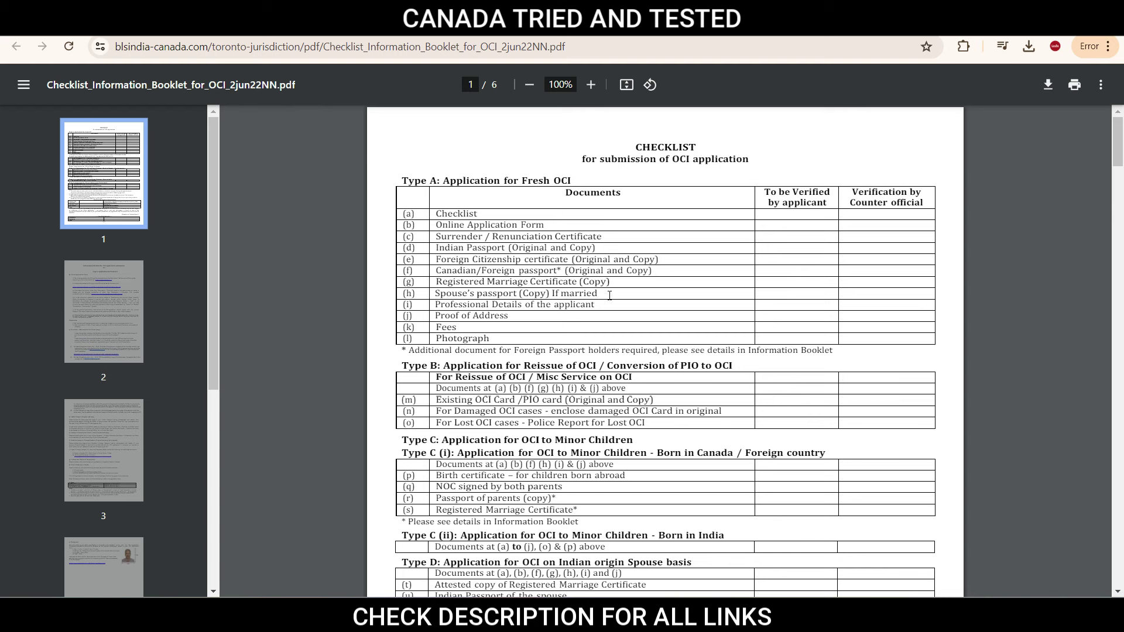
left_click_drag(444, 293, 436, 293)
left_click(469, 325)
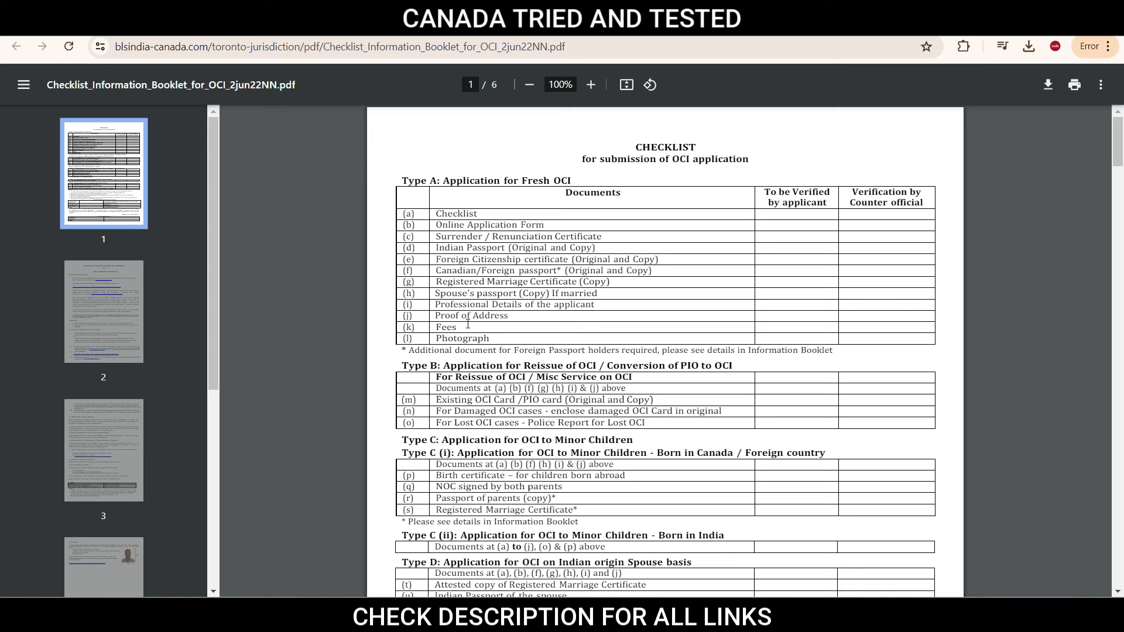
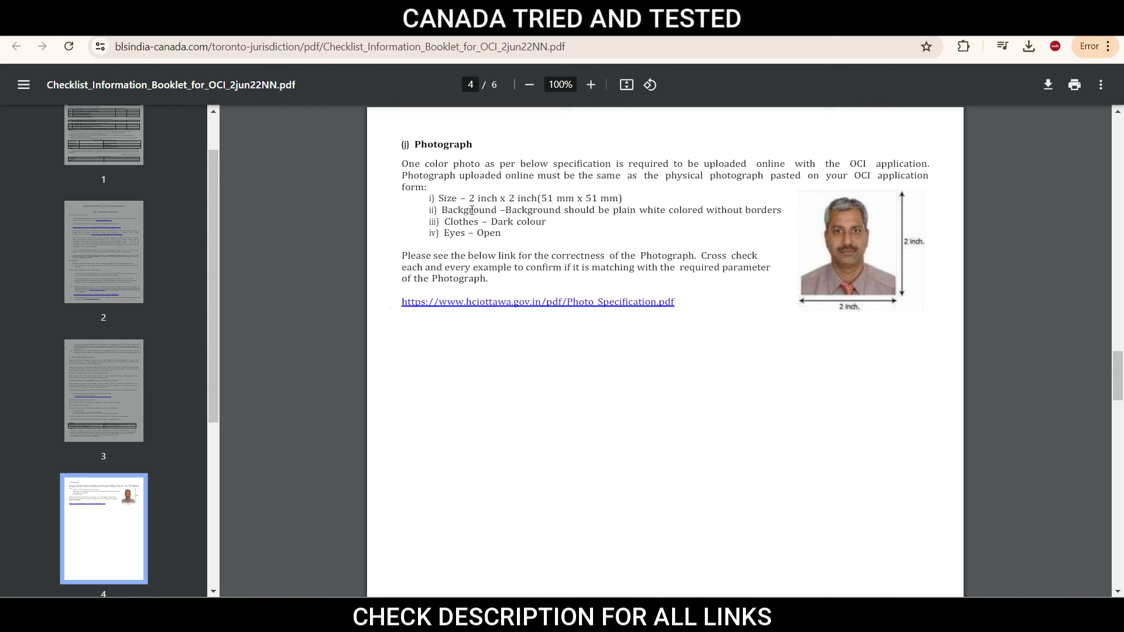
Point out the four photo specification lines, then return to the BLS OCI fees page.
left_click_drag(440, 198, 506, 234)
left_click(506, 234)
key("ctrl+w")
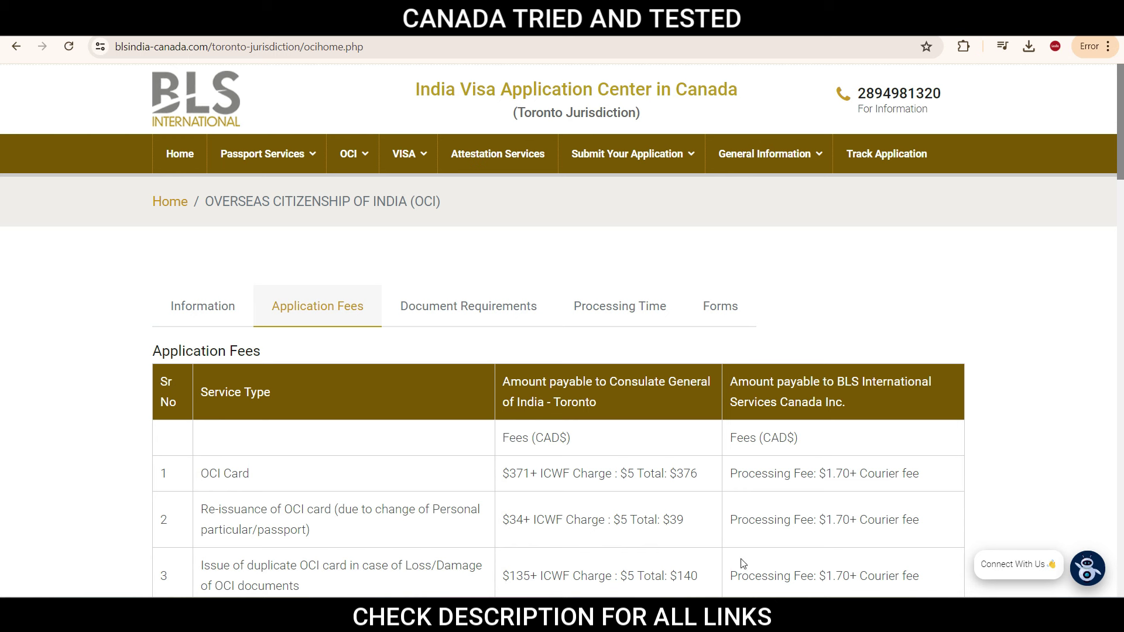
Highlight the OCI Card service name and its $376 consulate fee total.
left_click_drag(201, 472, 289, 472)
left_click(297, 471)
left_click_drag(671, 473, 701, 477)
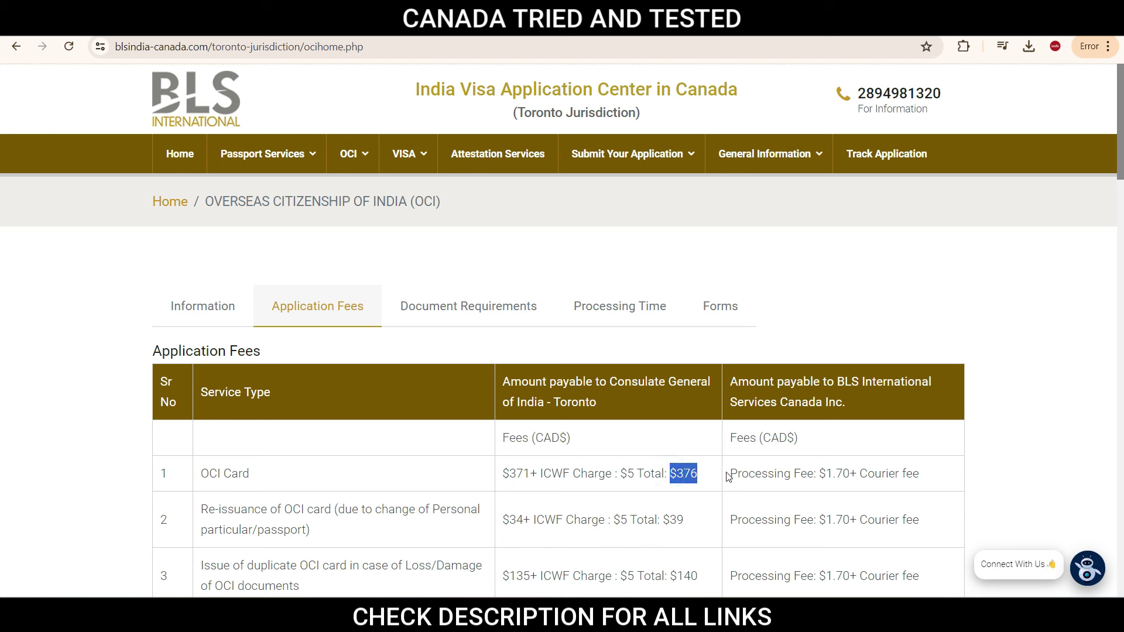
left_click(694, 484)
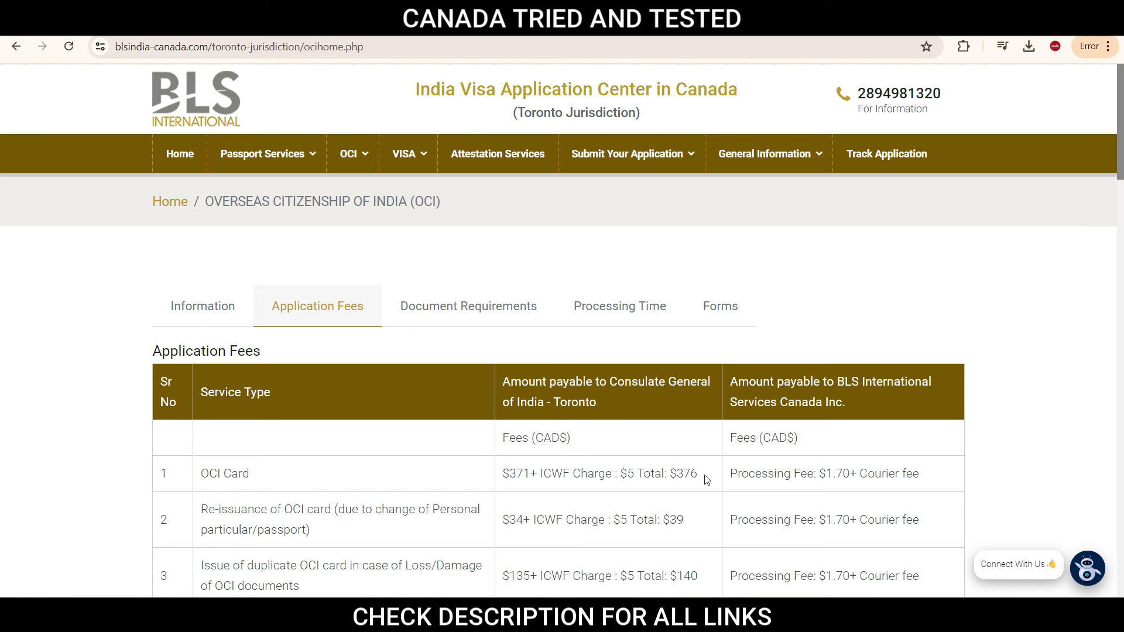
left_click_drag(671, 474, 699, 475)
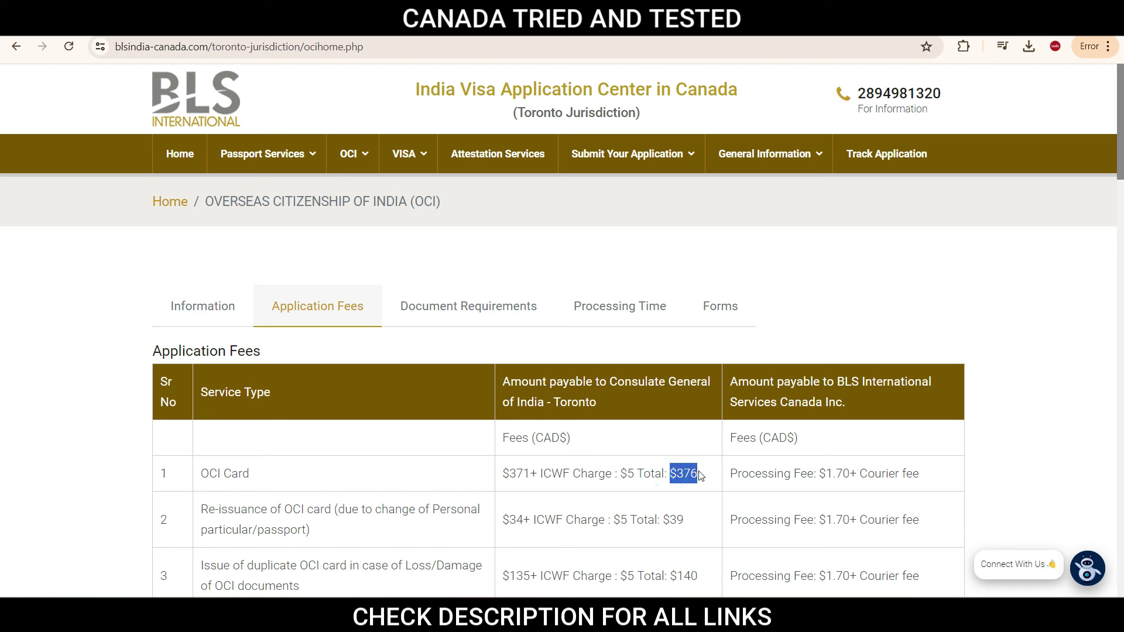
left_click(619, 397)
Highlight Consulate General of India - Toronto as the payee of the OCI fee.
left_click_drag(610, 381, 615, 404)
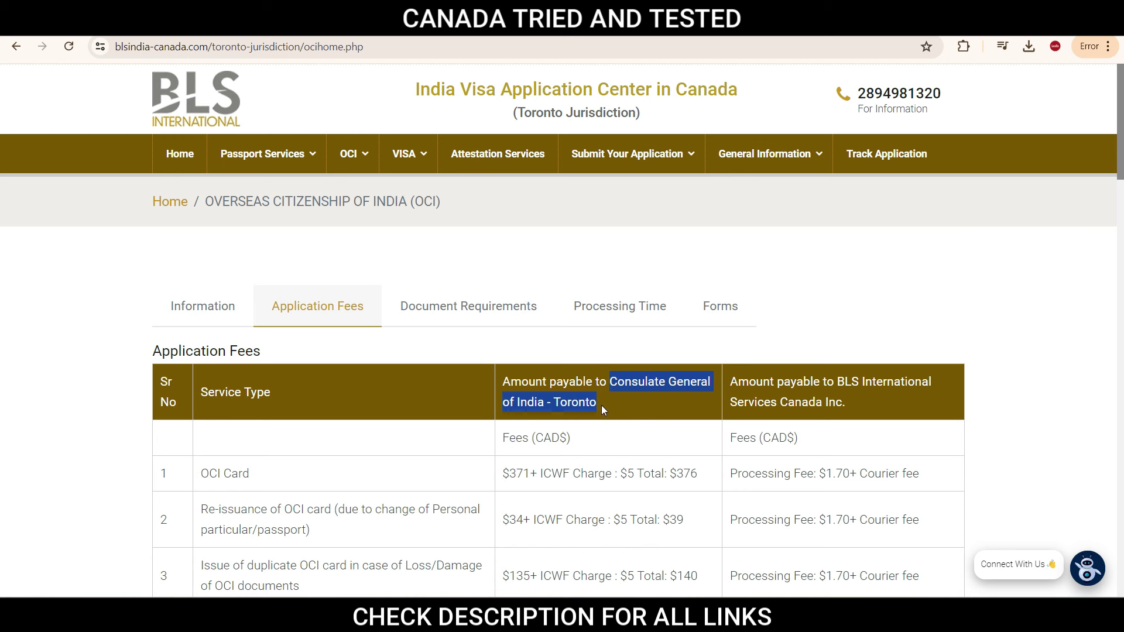
left_click(603, 405)
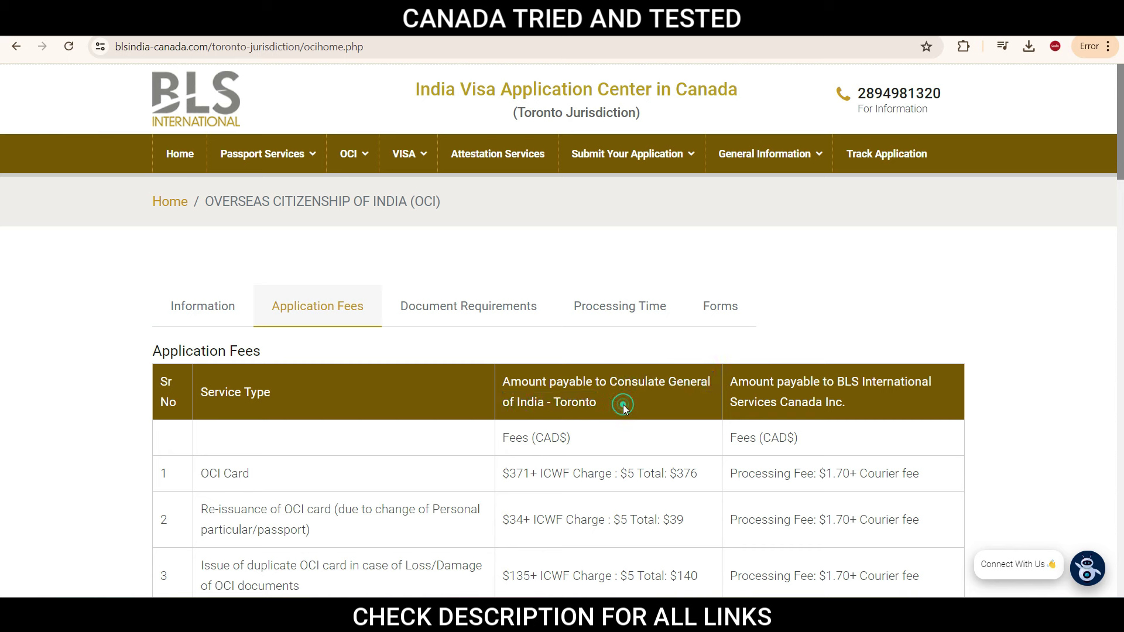
left_click_drag(610, 385, 615, 406)
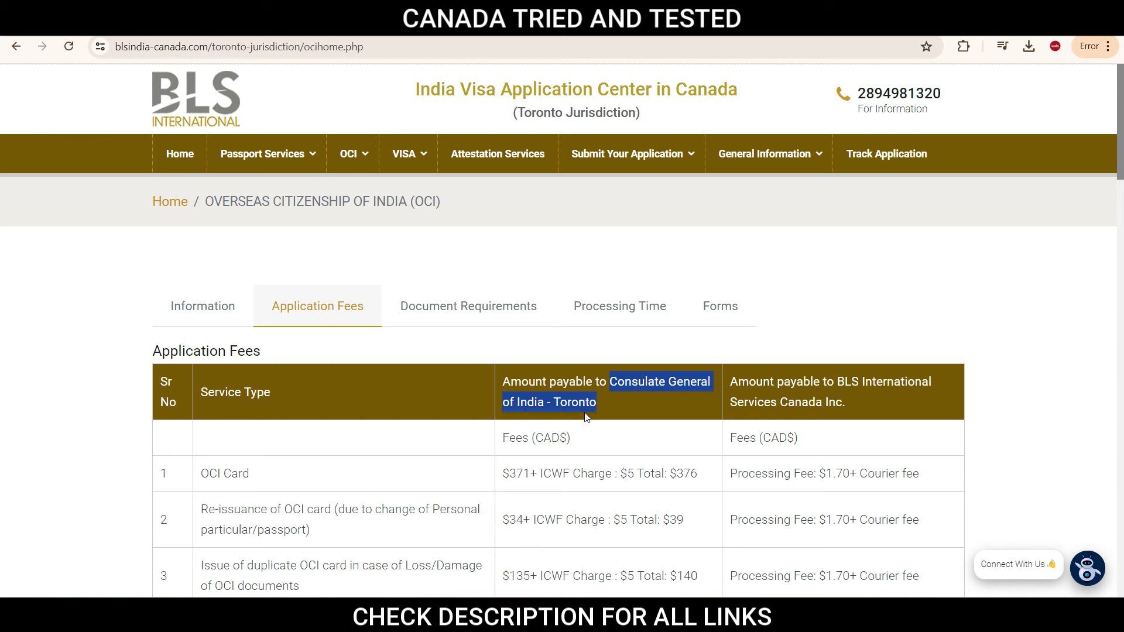
left_click(583, 411)
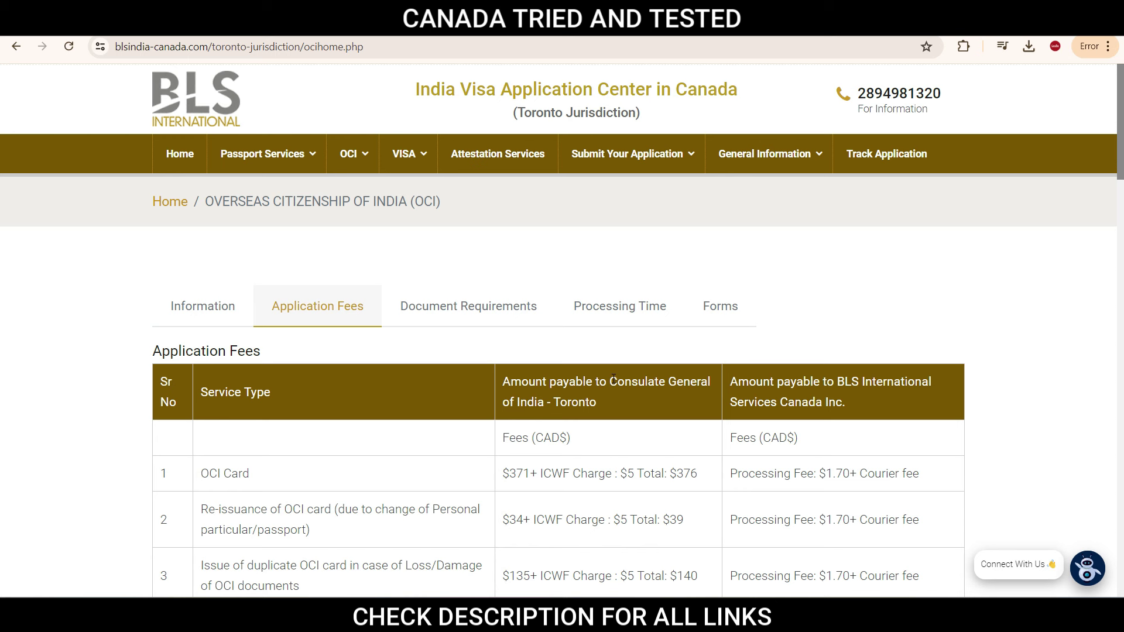
left_click_drag(612, 380, 614, 406)
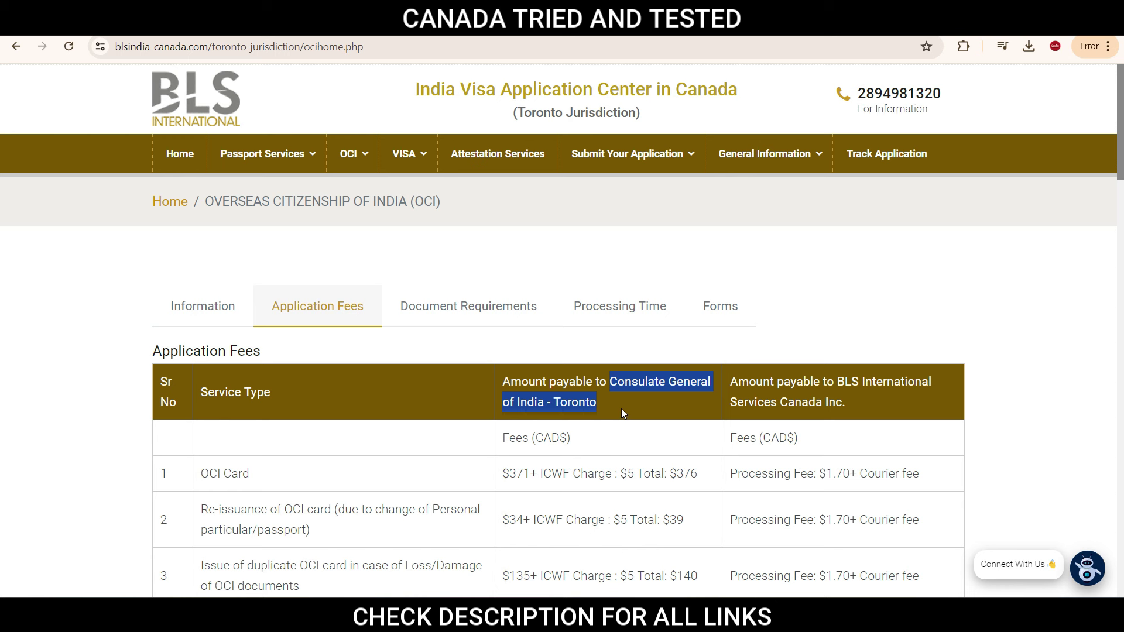
left_click(709, 478)
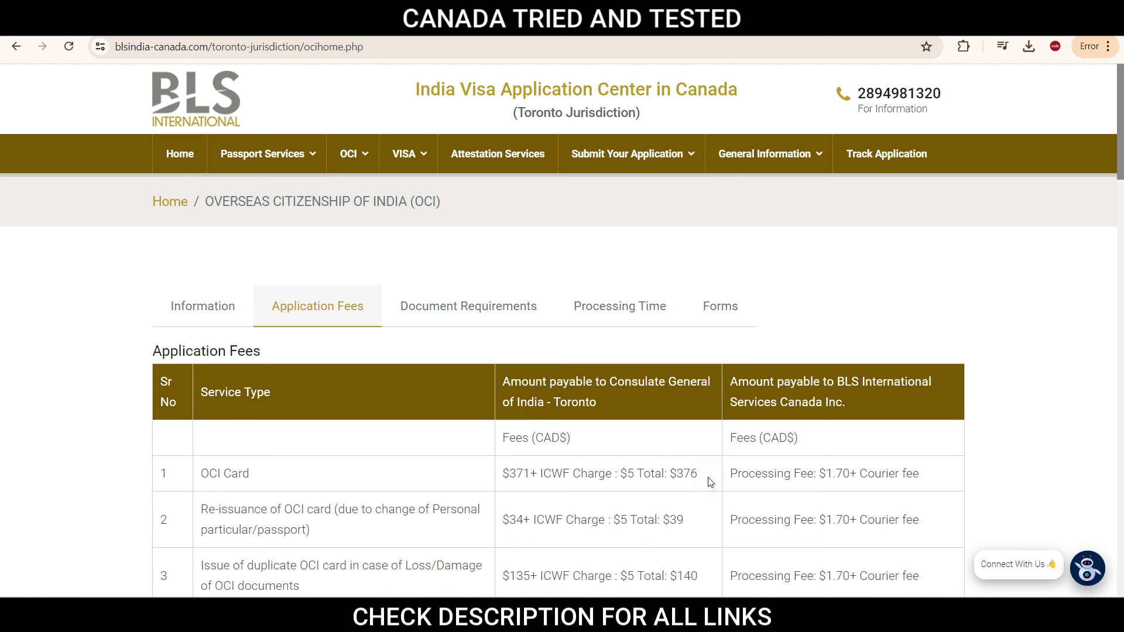
left_click_drag(609, 381, 628, 414)
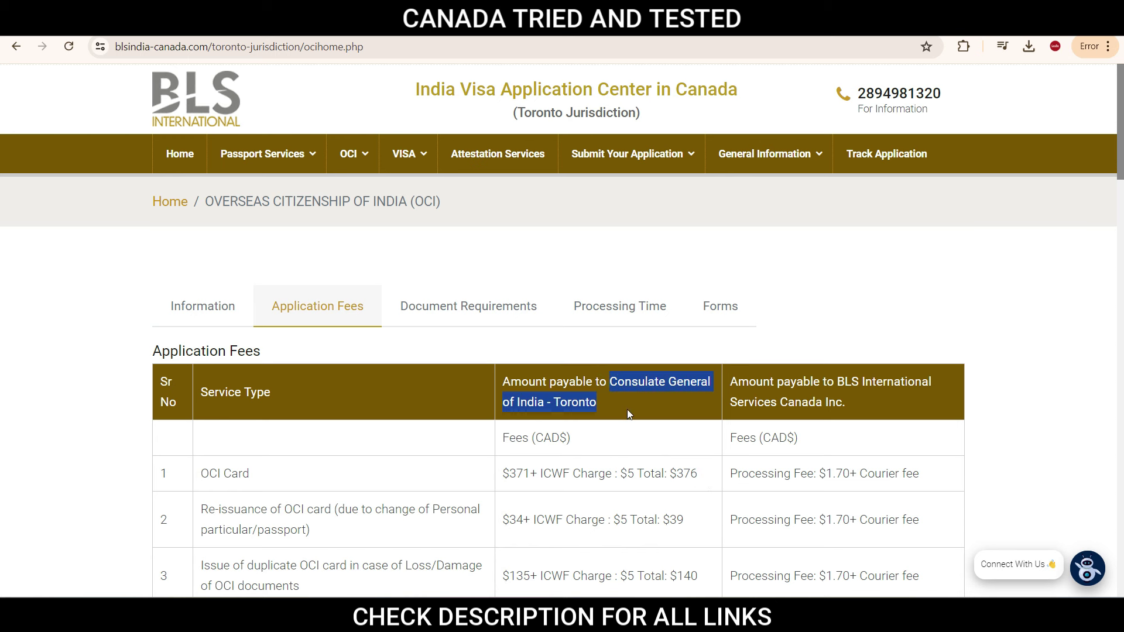
left_click(626, 412)
Point out the $376 OCI card total together with the Toronto consulate payee header.
left_click_drag(671, 473, 698, 476)
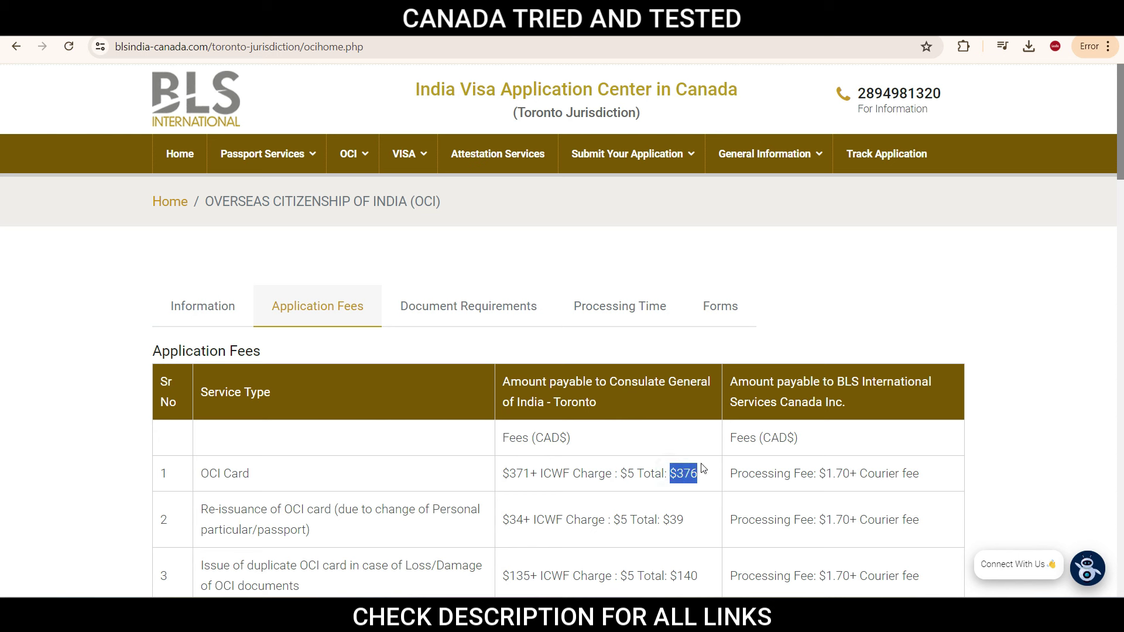
left_click(702, 469)
left_click_drag(609, 382, 624, 413)
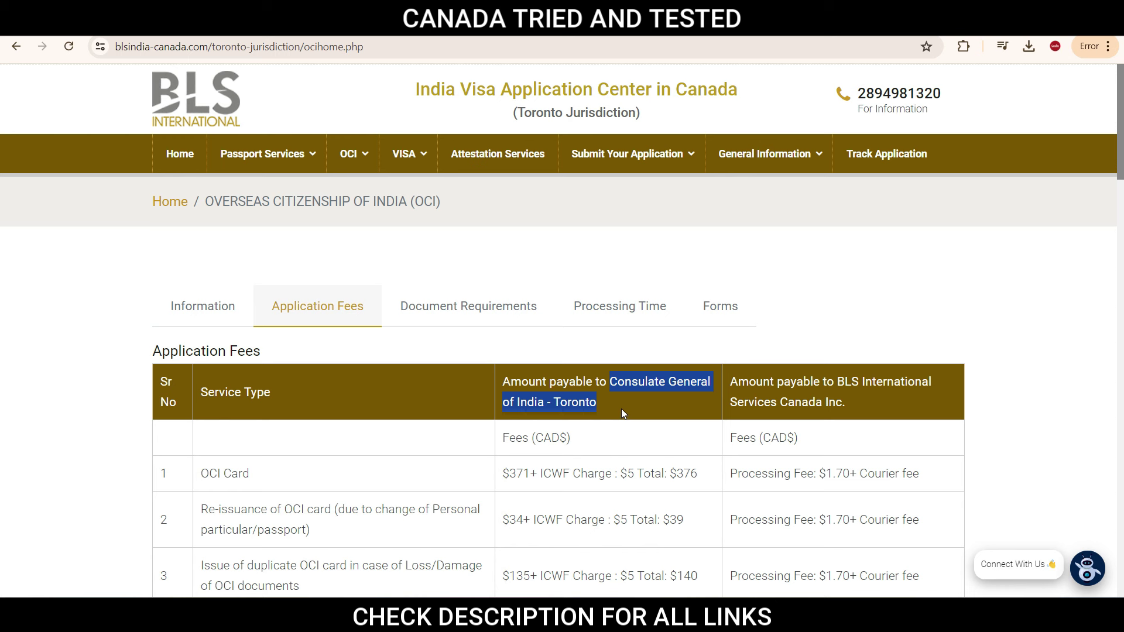
left_click(667, 475)
double_click(672, 474)
left_click(702, 471)
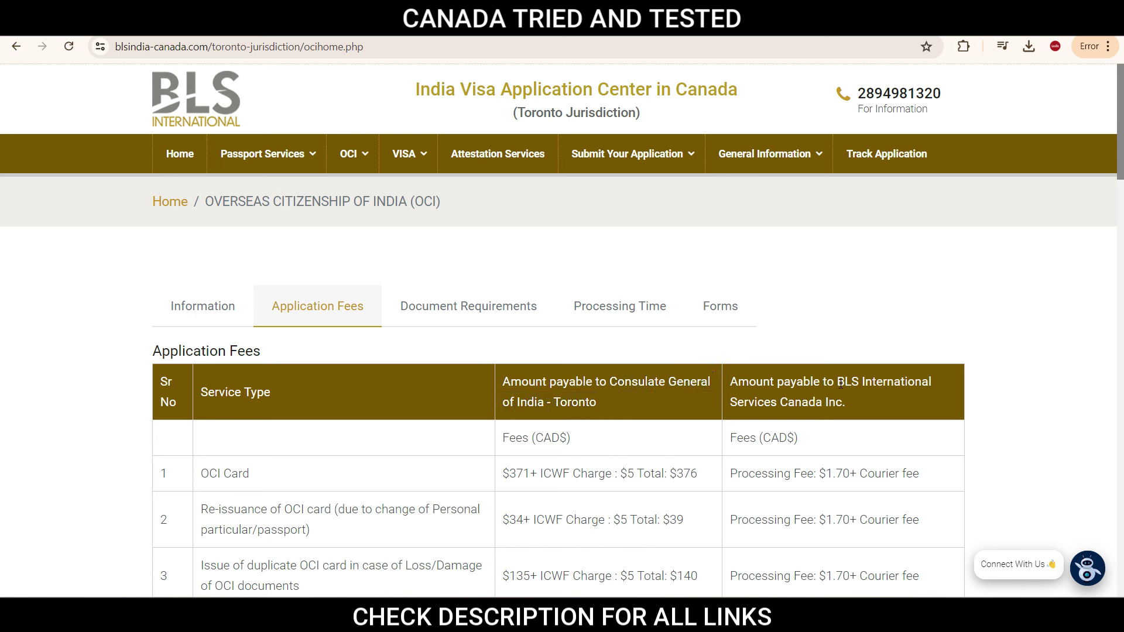
Highlight BLS International Services Canada Inc. and its $1.70 processing fee beside the $376 total.
left_click_drag(838, 383, 856, 404)
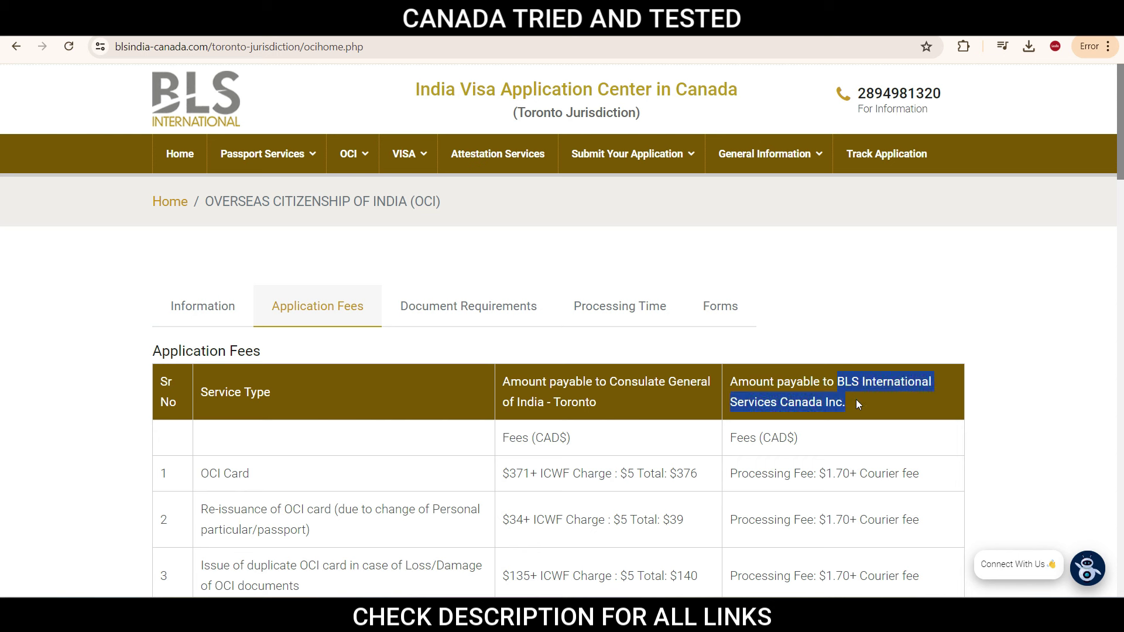
left_click_drag(819, 474, 849, 475)
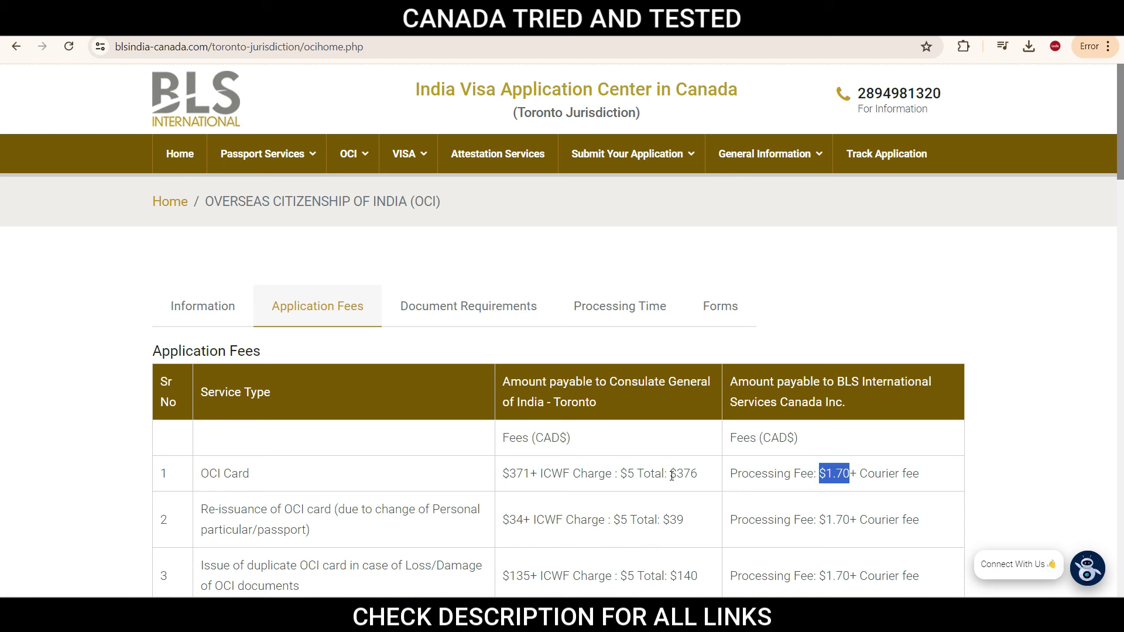
left_click(707, 476)
left_click_drag(669, 474, 710, 473)
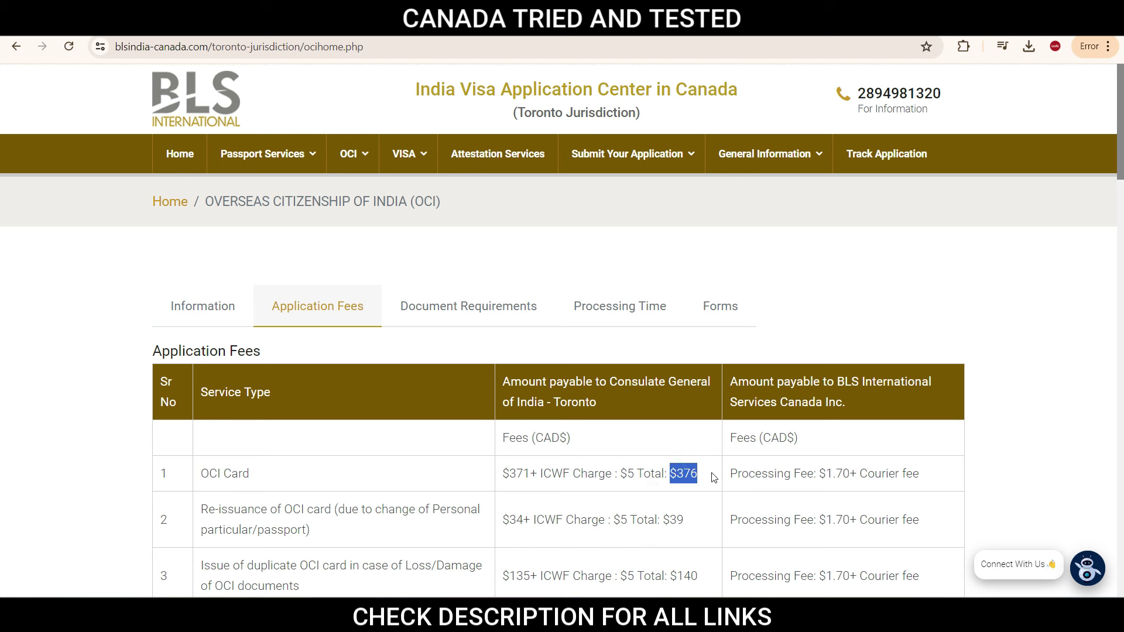
left_click_drag(820, 475, 851, 476)
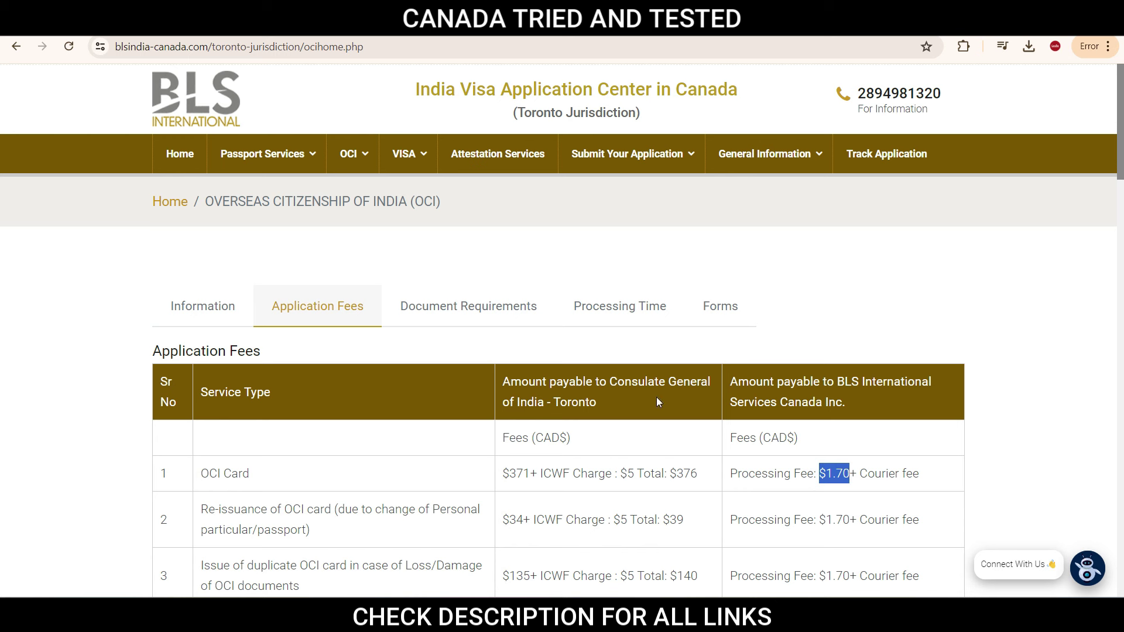
left_click(885, 448)
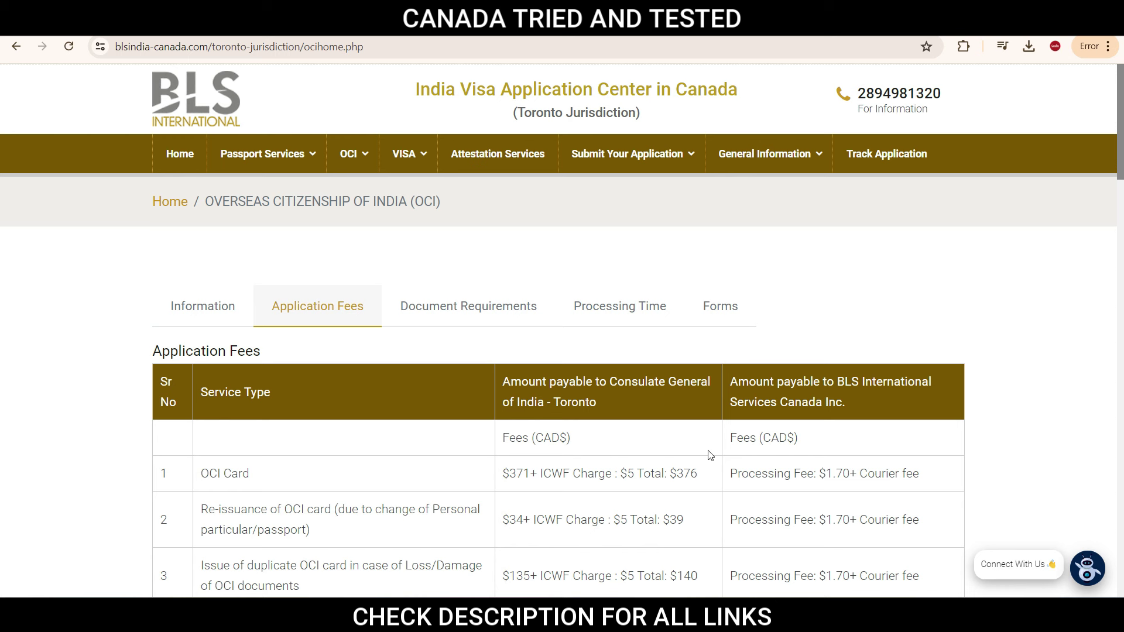
Contrast the consulate and BLS payees, then highlight the Courier fee in the OCI Card row.
left_click_drag(611, 381, 622, 412)
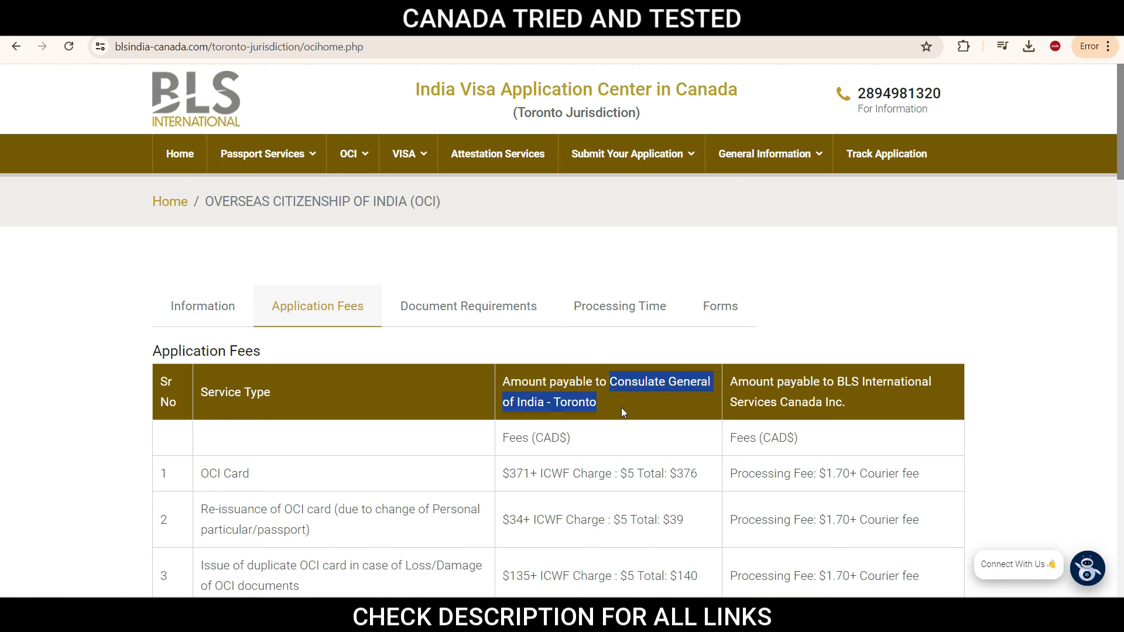
left_click(909, 422)
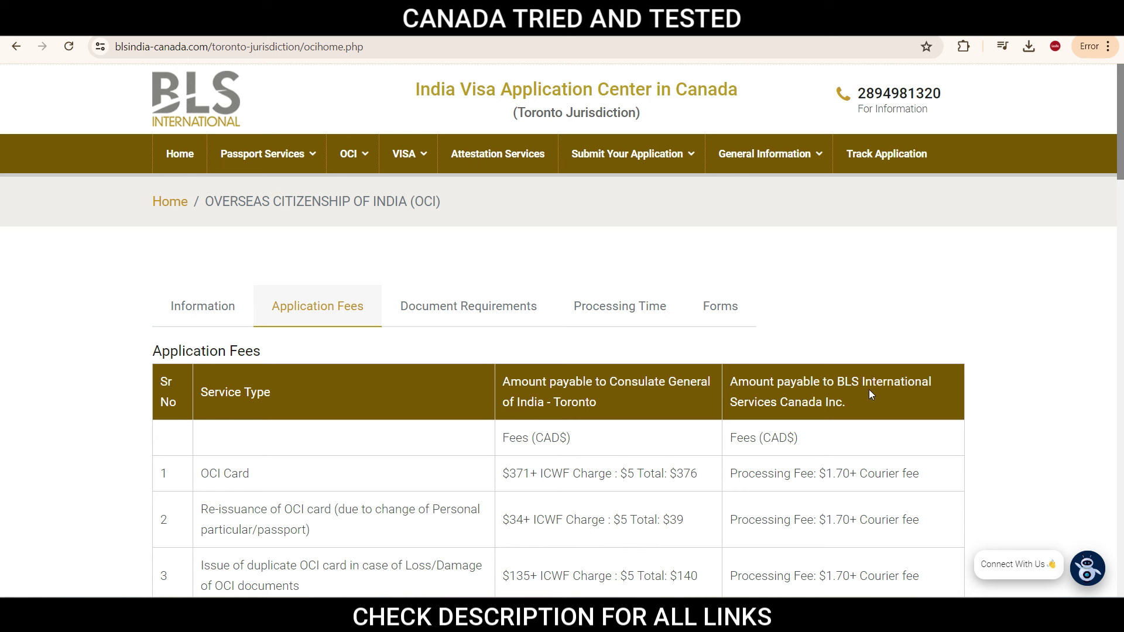
left_click_drag(609, 382, 621, 411)
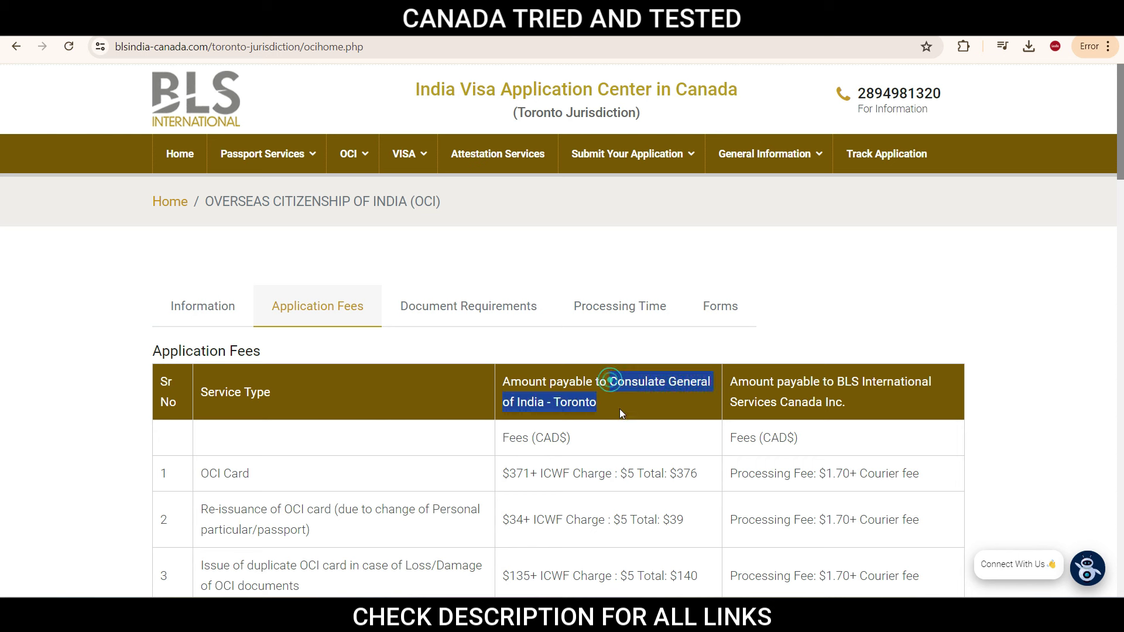
left_click_drag(839, 381, 847, 404)
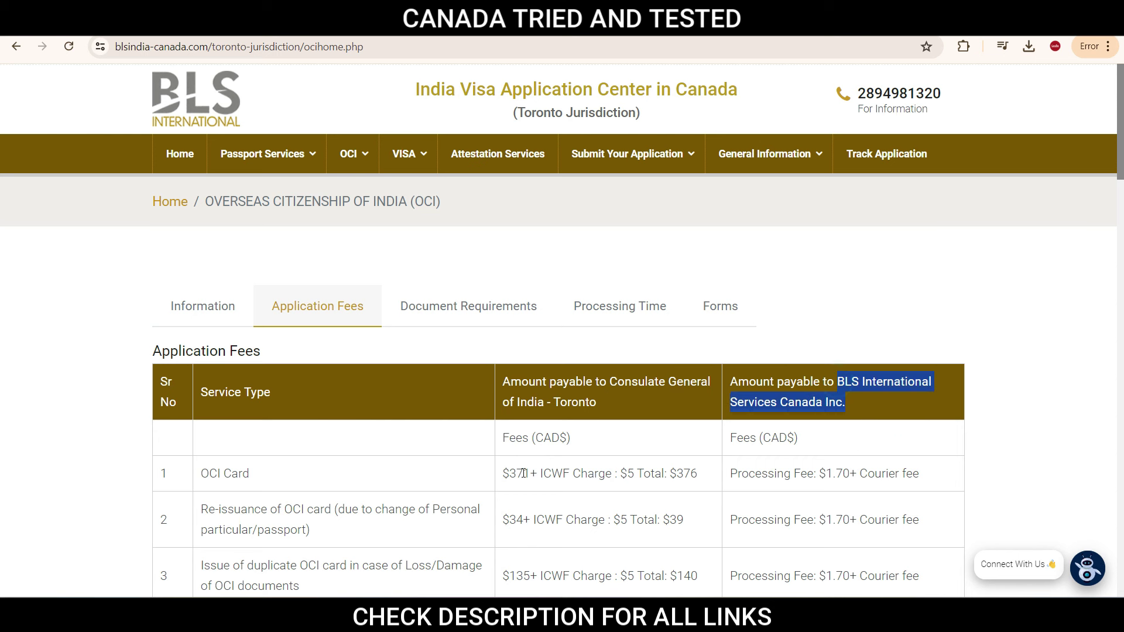
left_click(695, 497)
left_click_drag(860, 474, 921, 475)
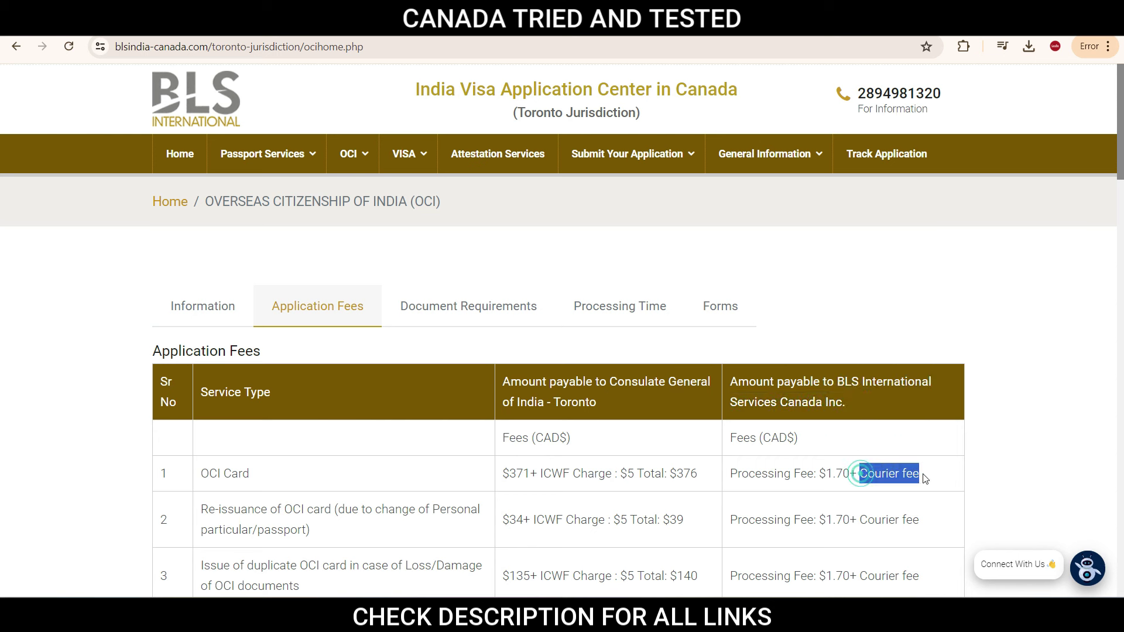
left_click(943, 475)
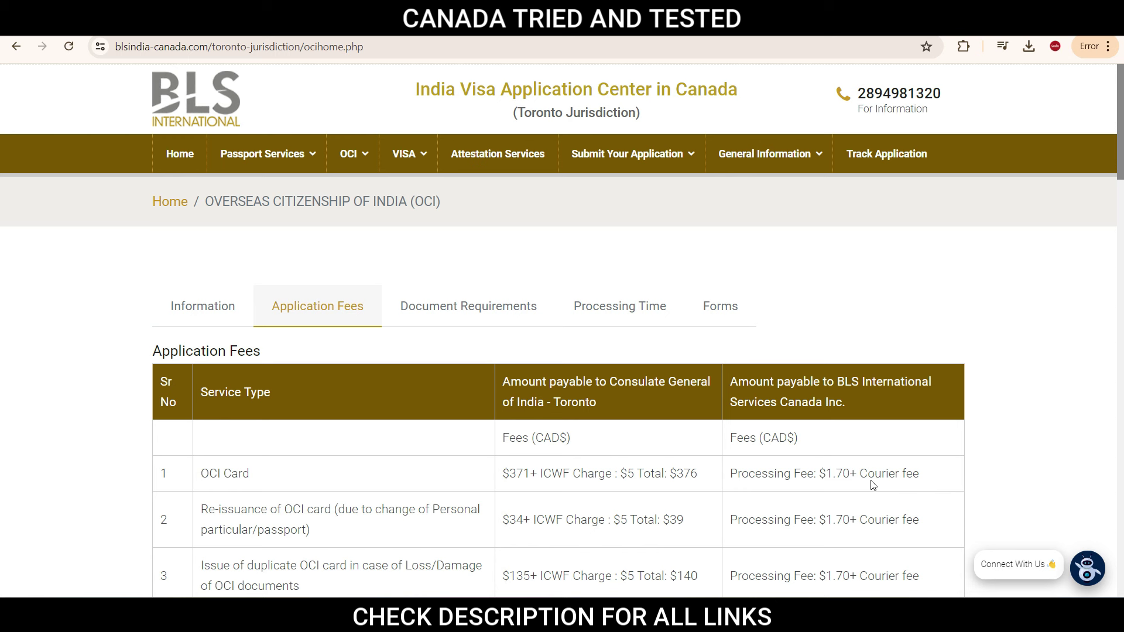
left_click_drag(860, 475, 934, 486)
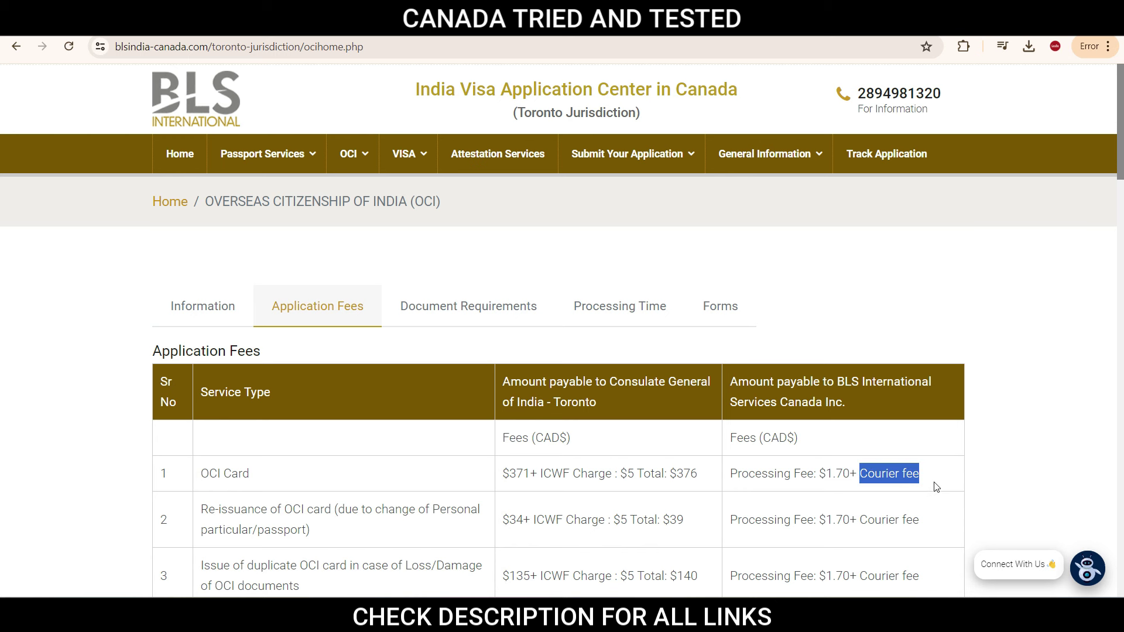